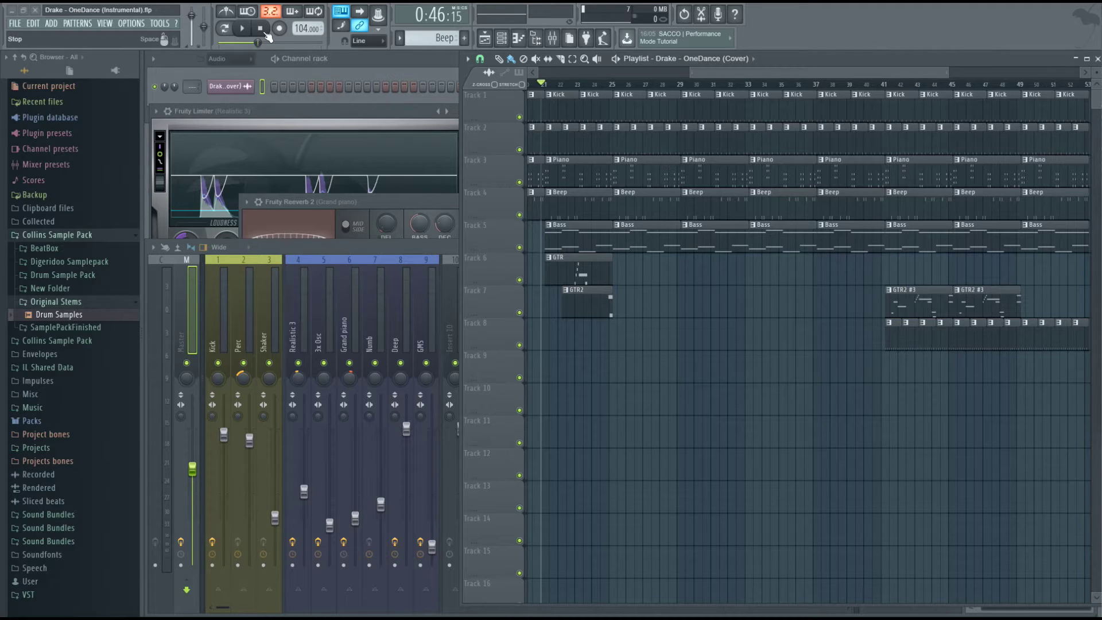
Step: Stop playback, solo the Kick track in the playlist and play it from the start
click(265, 33)
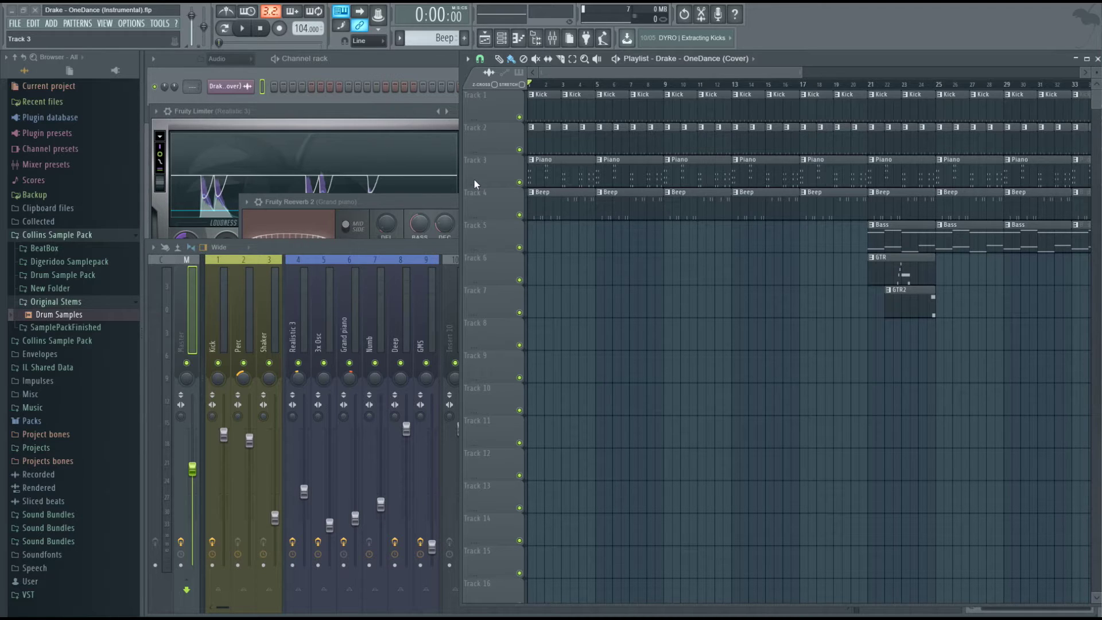
right_click(520, 117)
key(space)
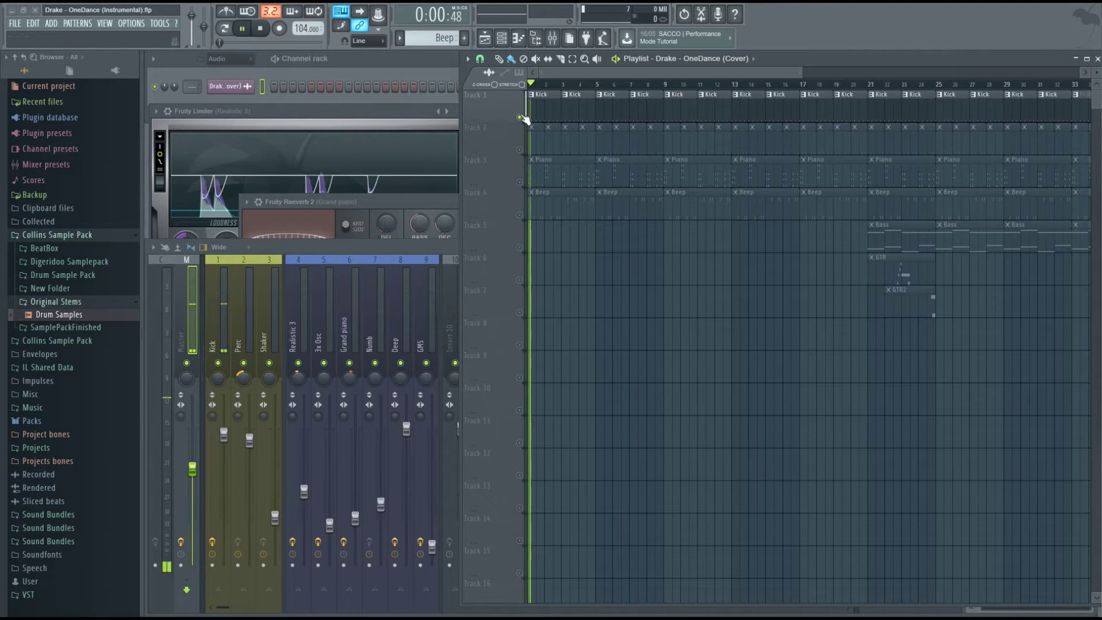
Step: Filter the channel rack to the Unsorted group and examine the step sequence of the Kick pattern
click(234, 60)
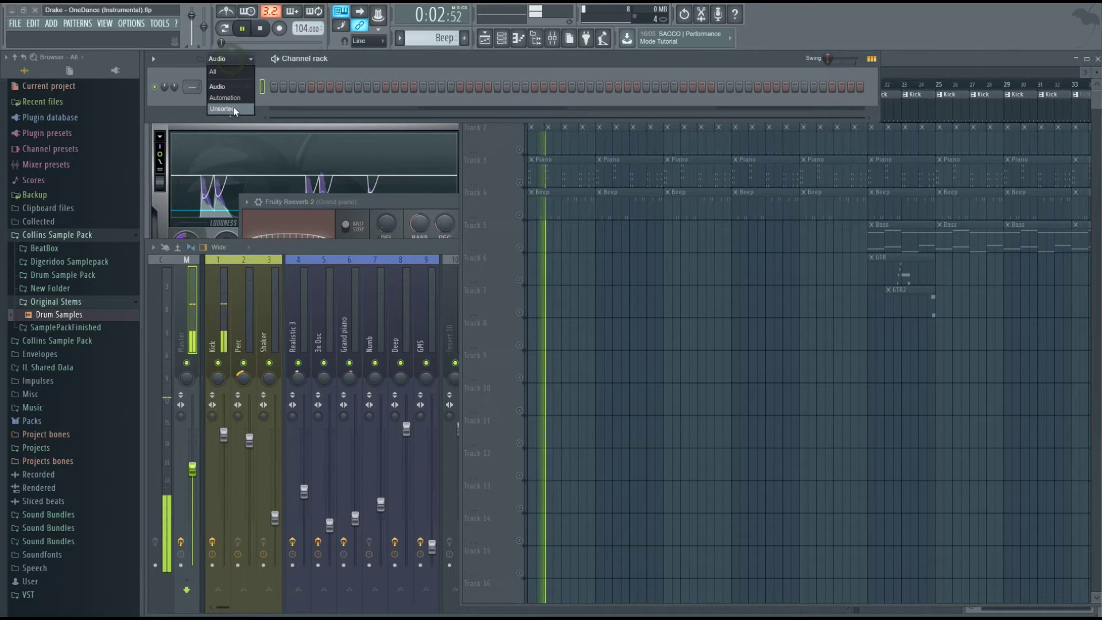
click(233, 108)
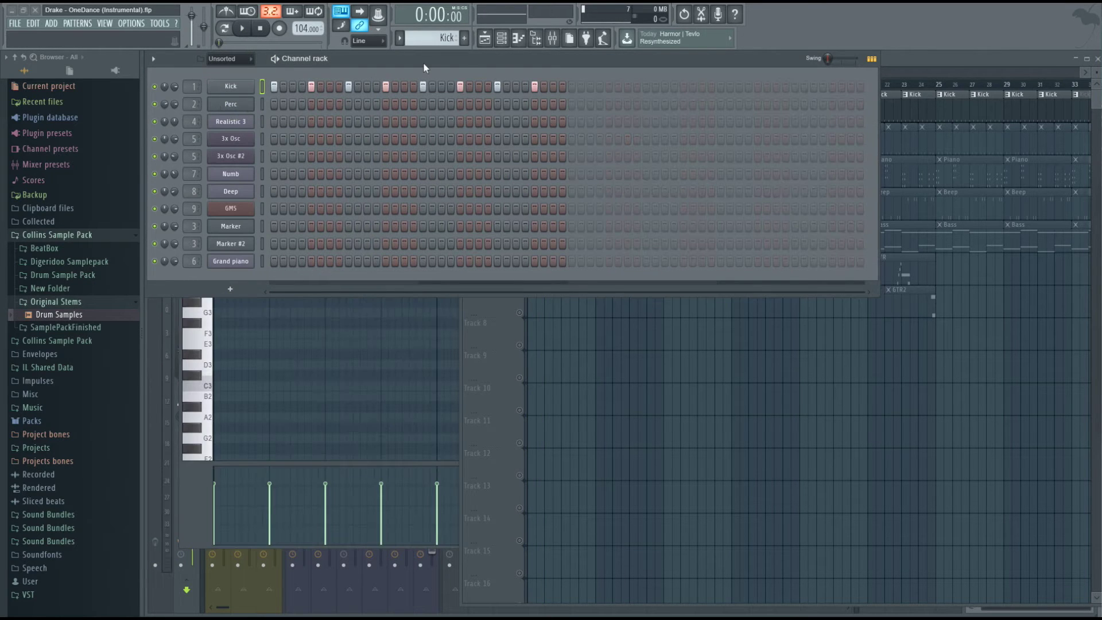
click(952, 65)
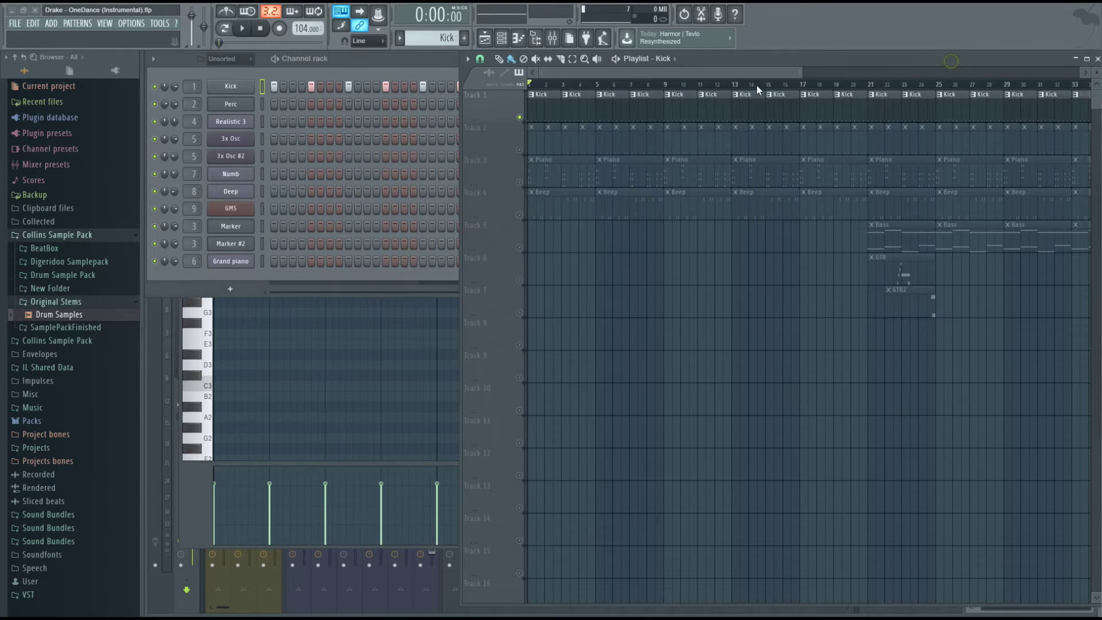
click(445, 58)
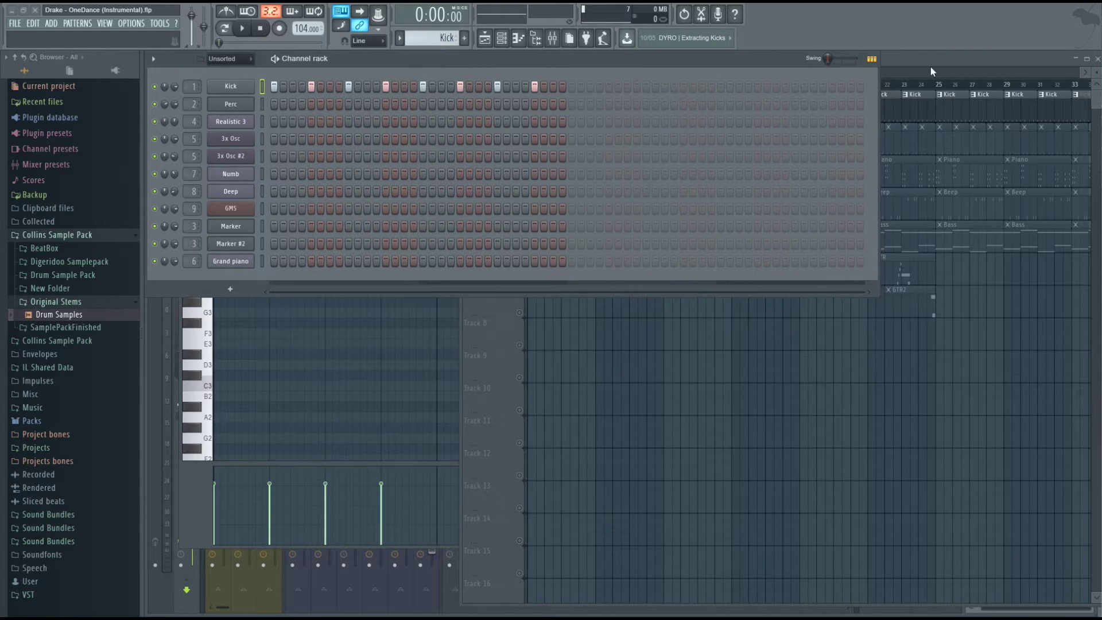
Step: Unmute Track 2 in the playlist, play it with the kick, and open its Click pattern in the channel rack
click(947, 61)
click(519, 150)
key(space)
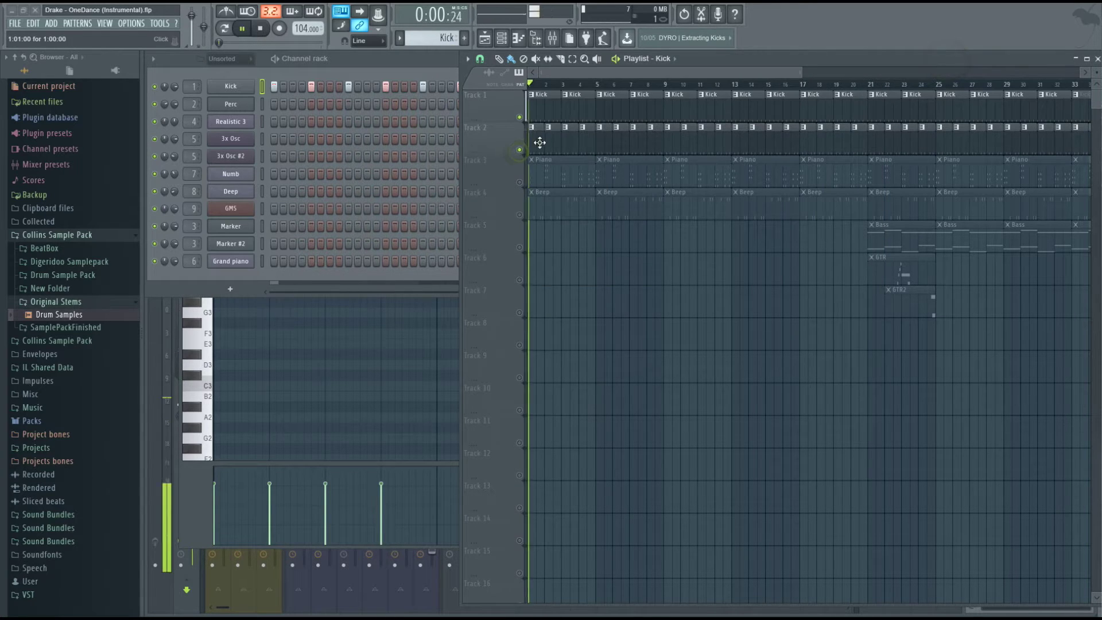
double_click(539, 144)
click(487, 63)
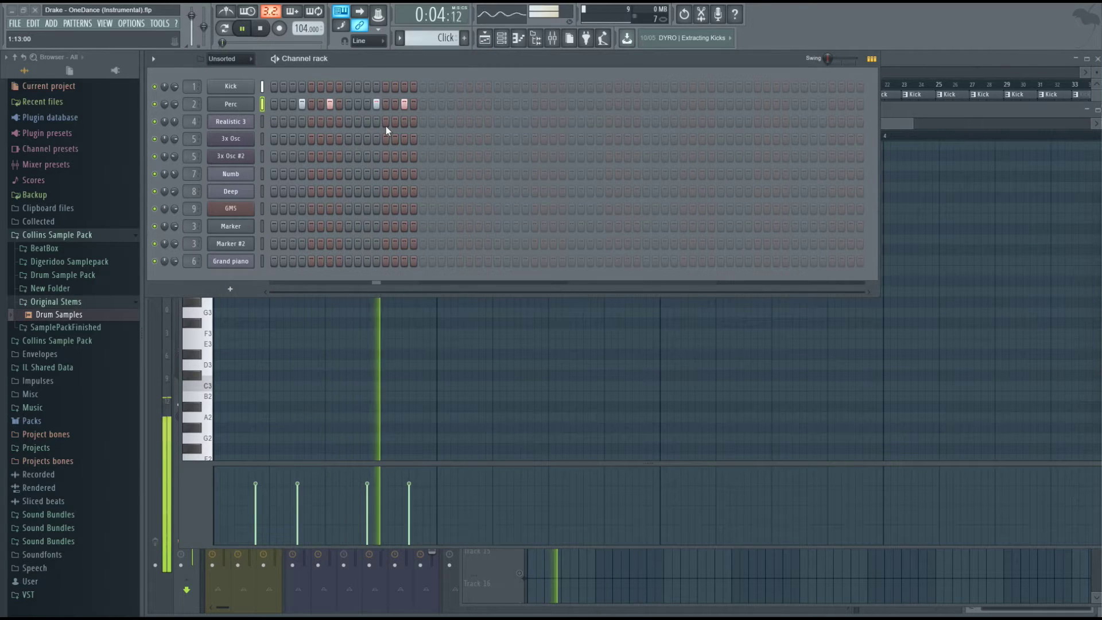
key(space)
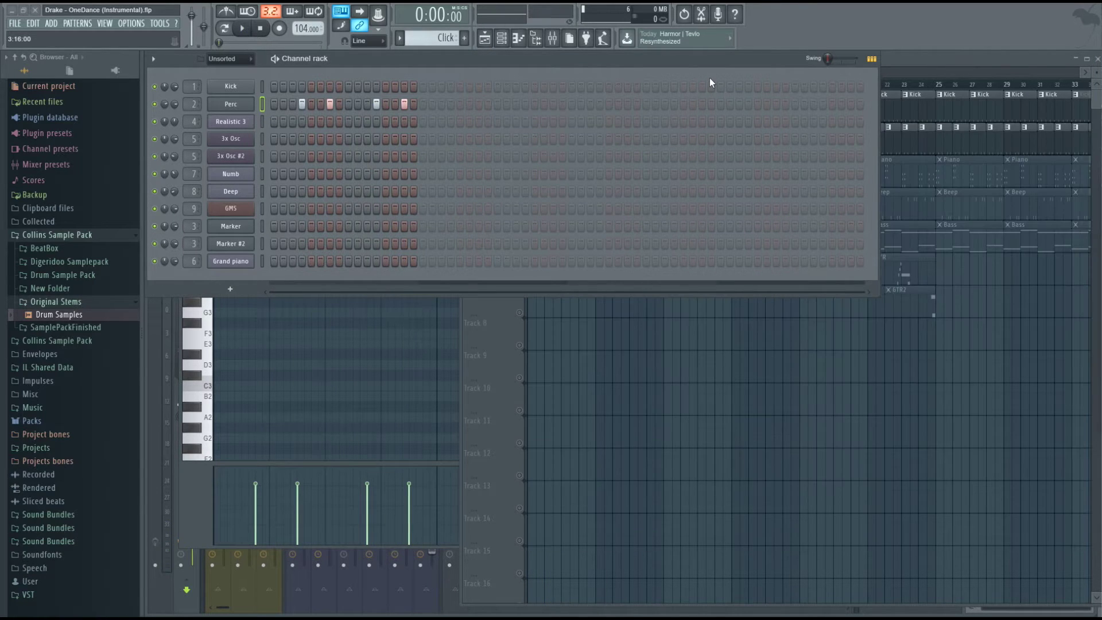
Step: Unmute Track 4 in the playlist, play the arrangement, and show the Beep pattern's notes in the piano roll and channel rack
click(899, 57)
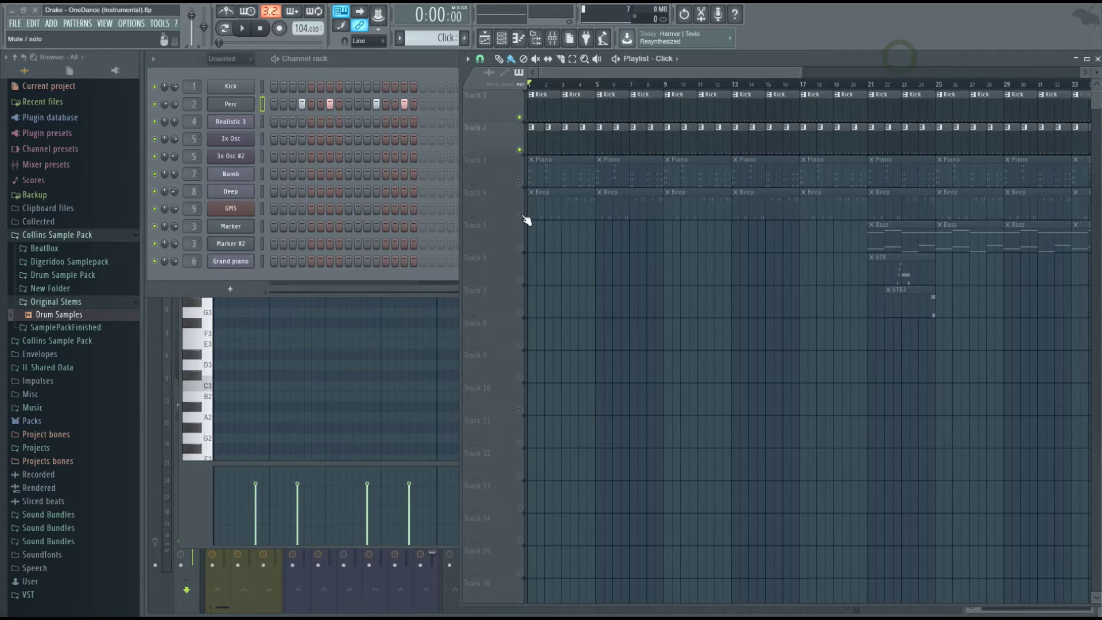
click(520, 216)
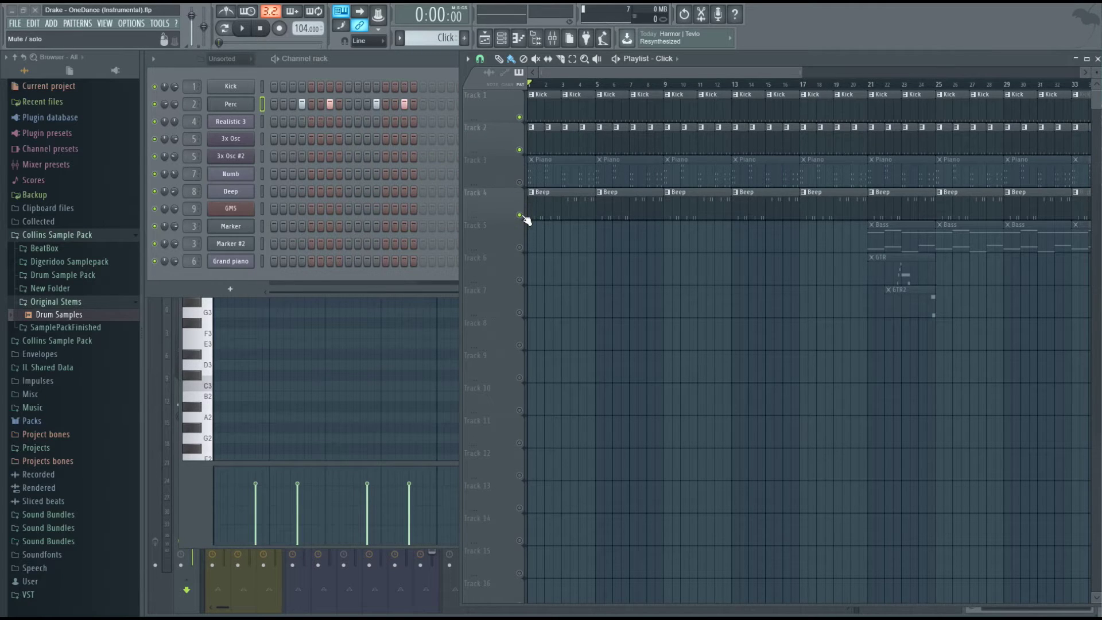
key(space)
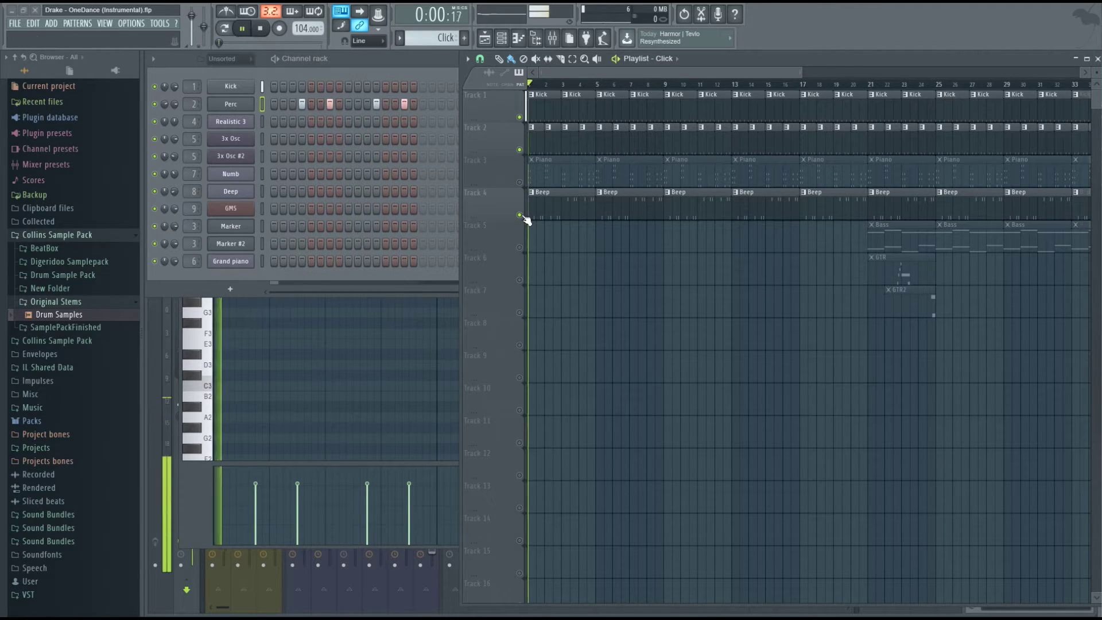
key(F7)
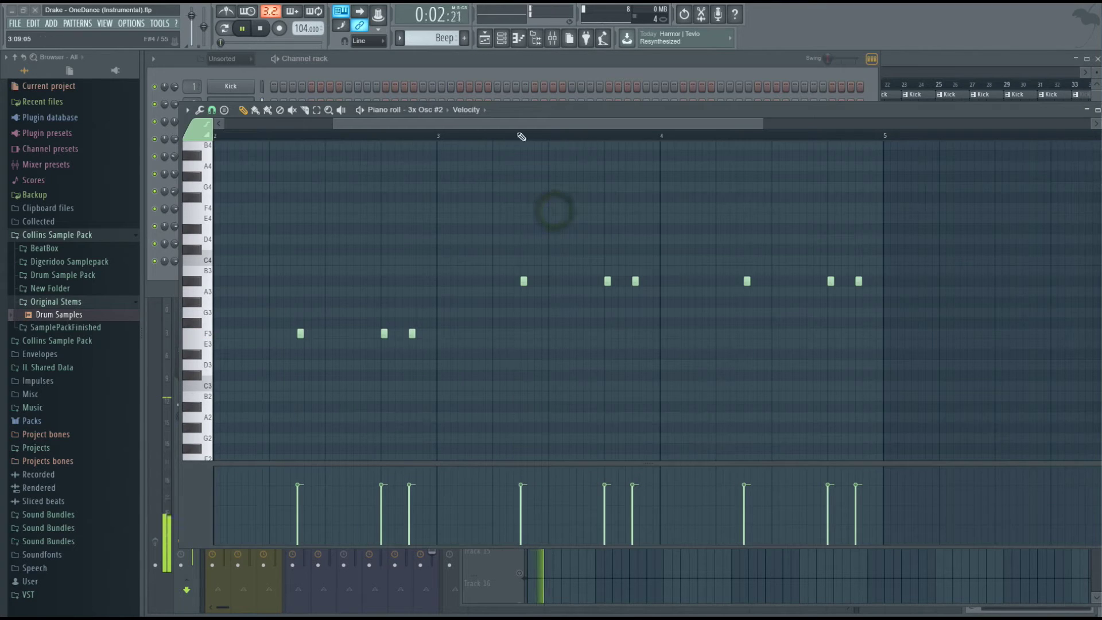
click(485, 64)
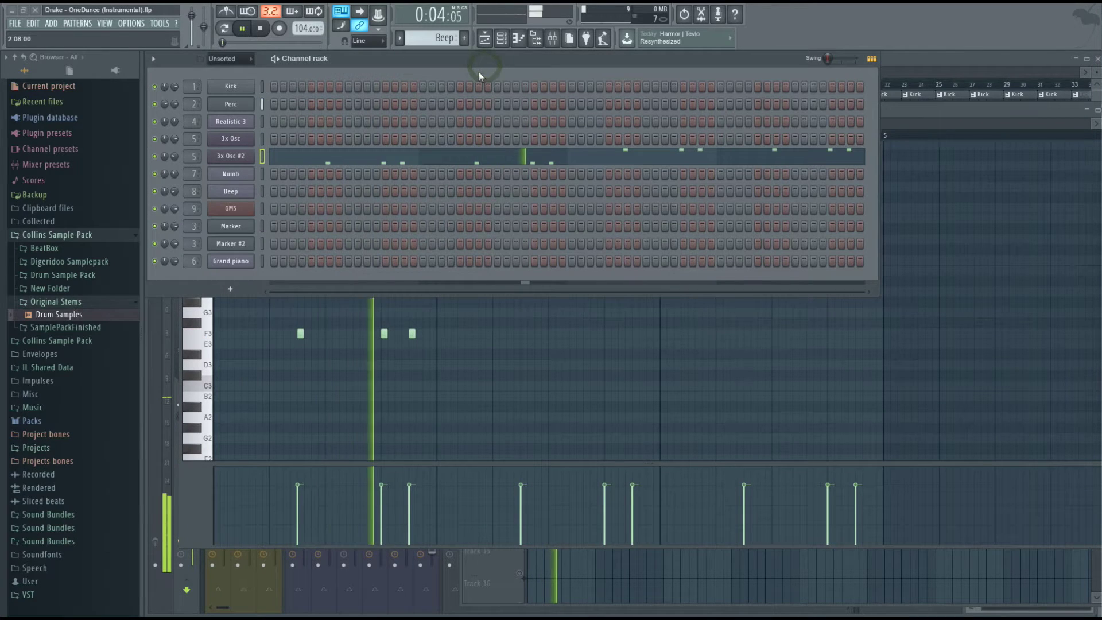
key(space)
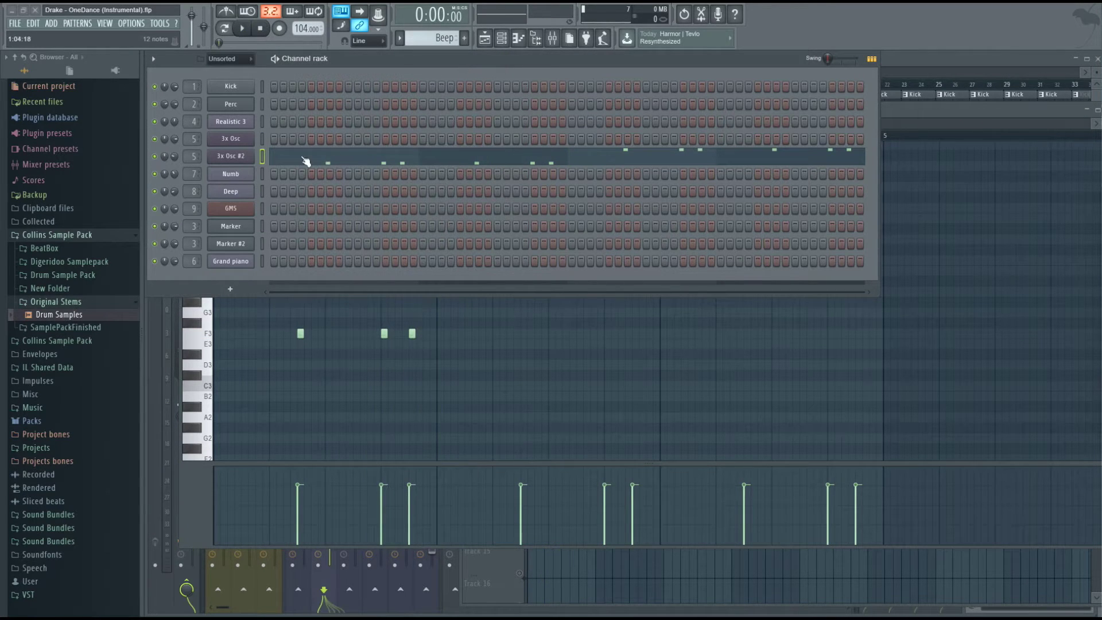
Step: Open the 3x Osc #2 instrument of the Beep pattern and load its Default preset
click(231, 160)
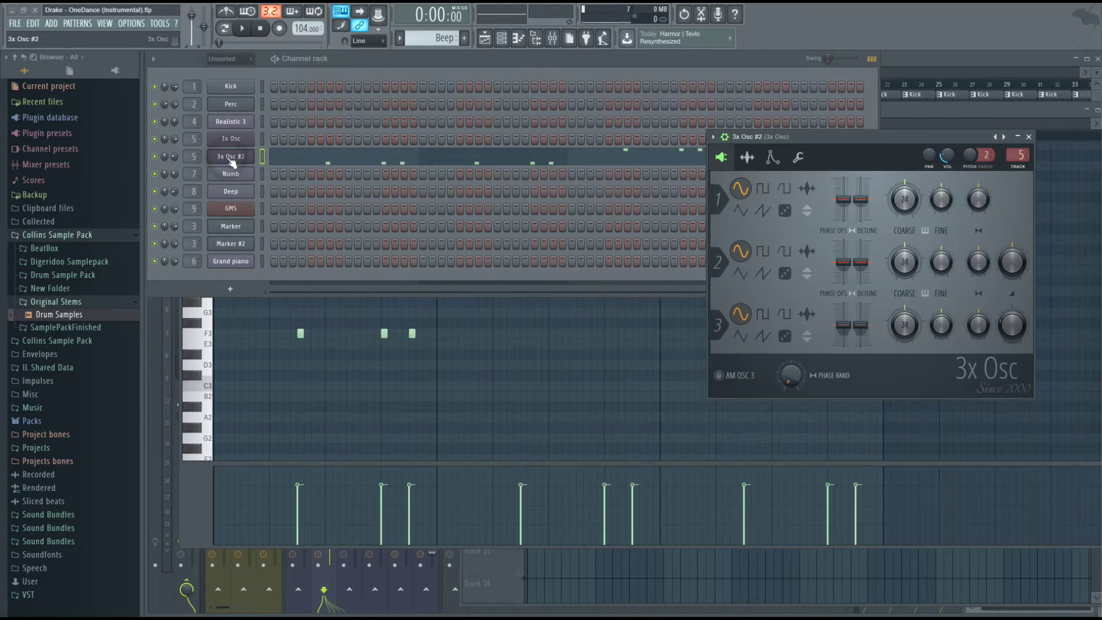
drag(825, 143, 536, 132)
click(422, 126)
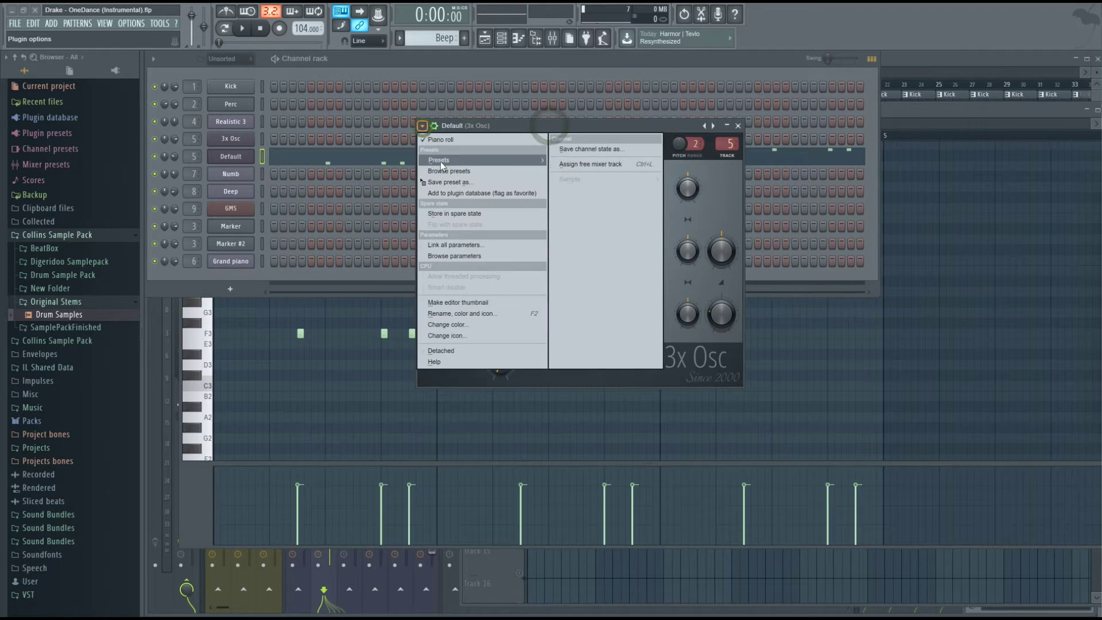
mouse_move(488, 160)
click(584, 161)
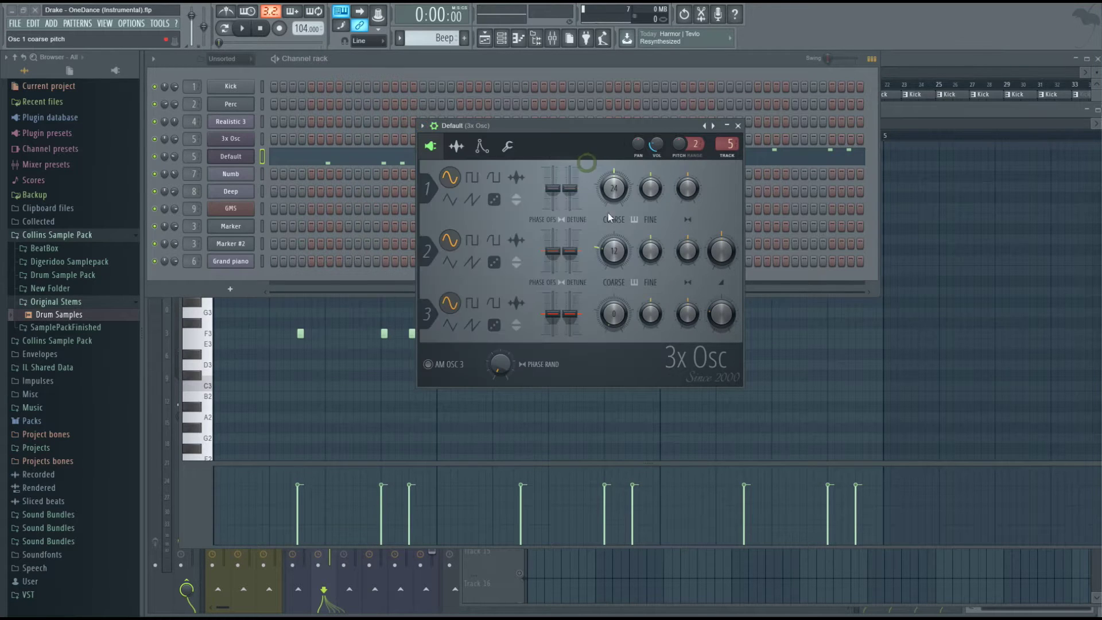
Step: Reset the coarse pitch of oscillators 2 and 3 in 3x Osc and play back the resulting beep sound
right_click(614, 251)
click(635, 253)
right_click(616, 314)
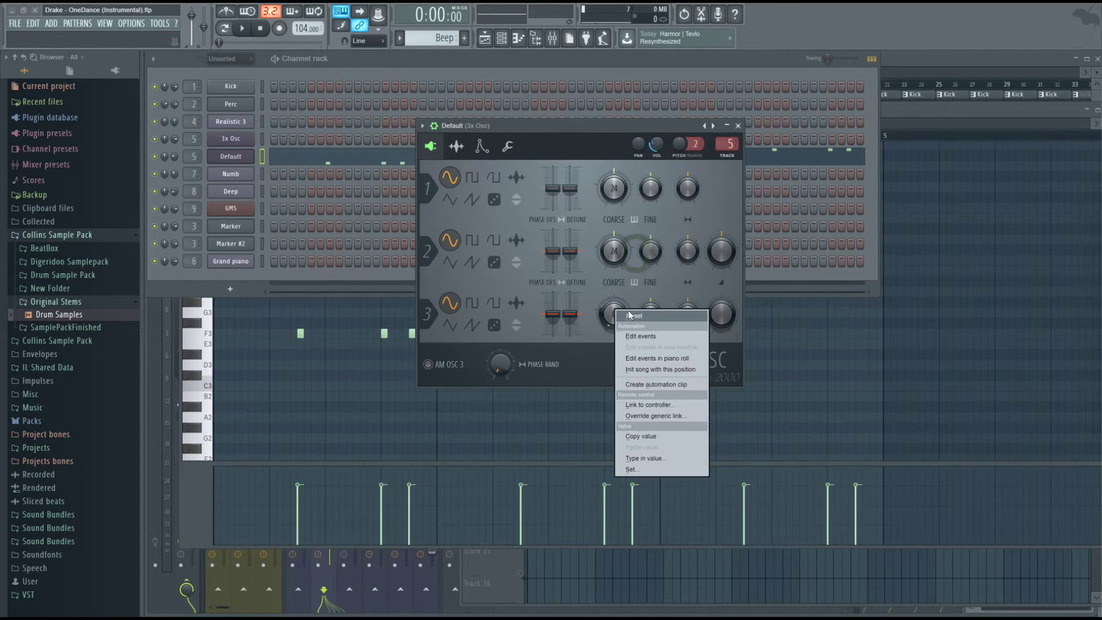
click(638, 319)
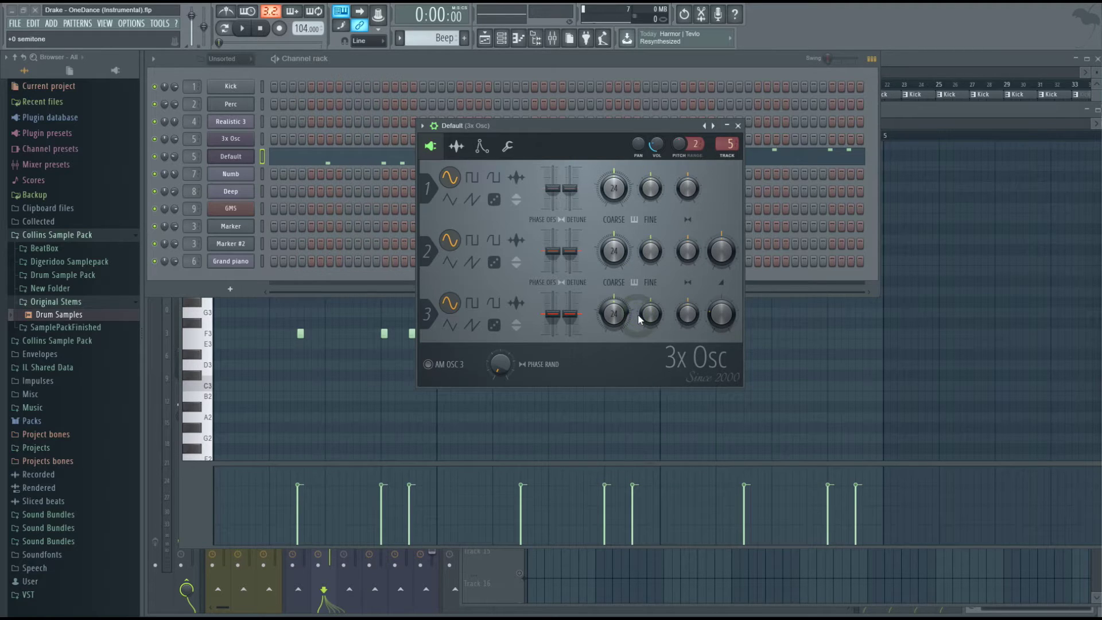
key(space)
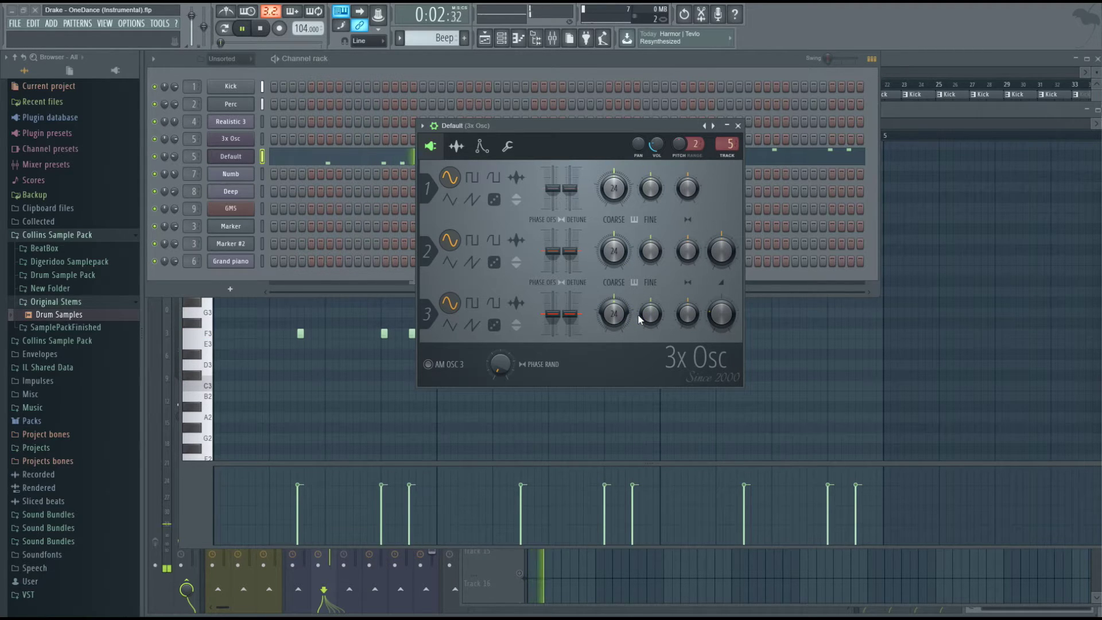
key(space)
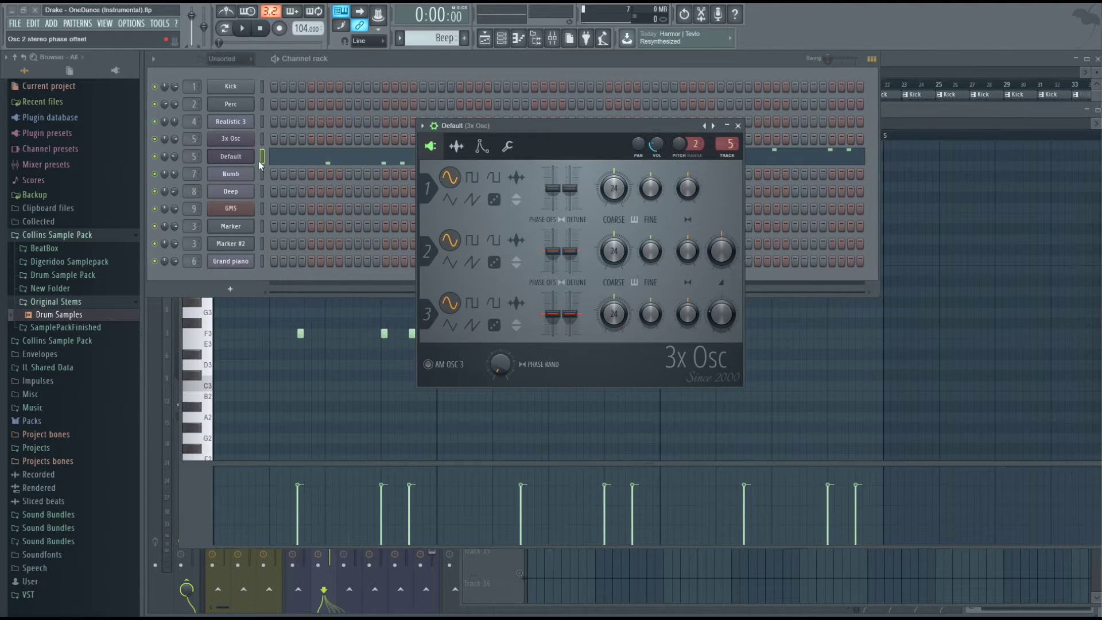
Step: Examine the beep notes of the Default channel in the piano roll
right_click(239, 154)
click(299, 155)
right_click(279, 161)
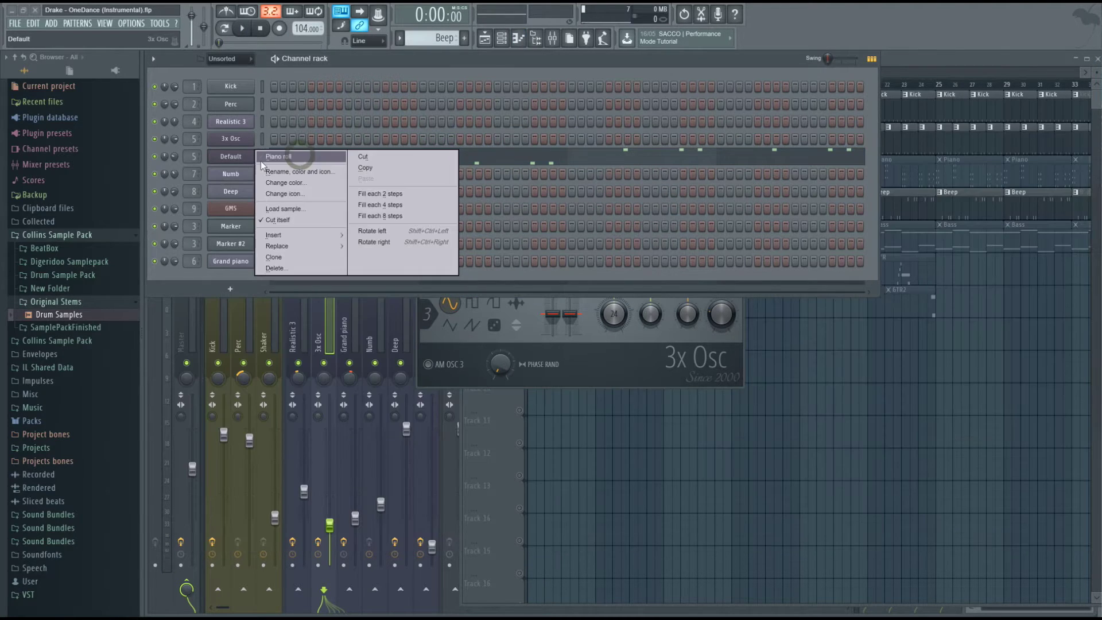
click(287, 154)
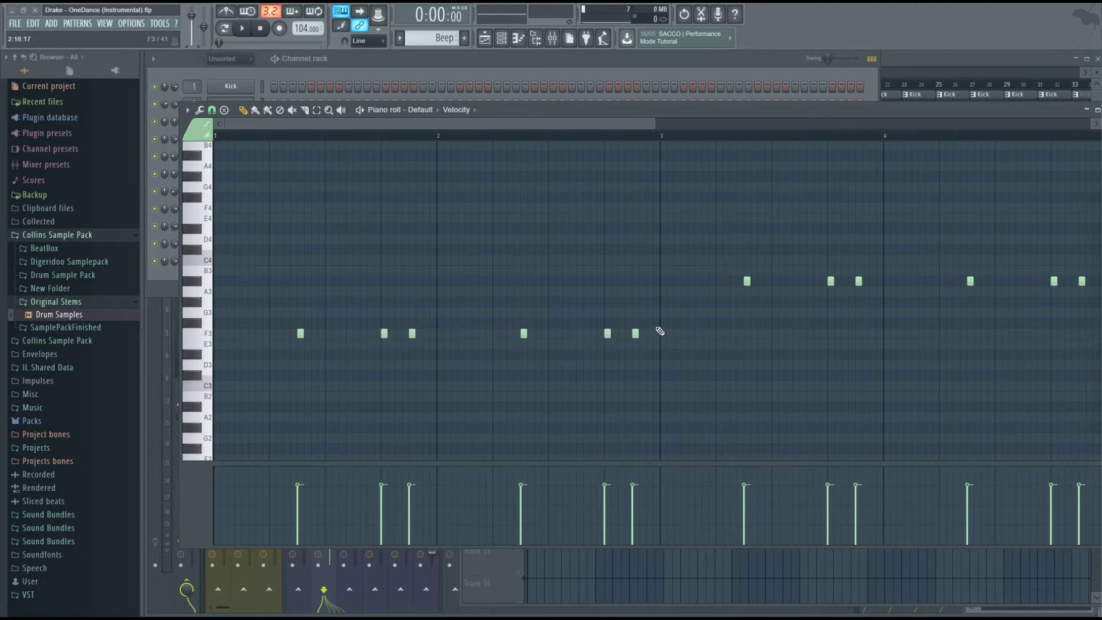
key(Escape)
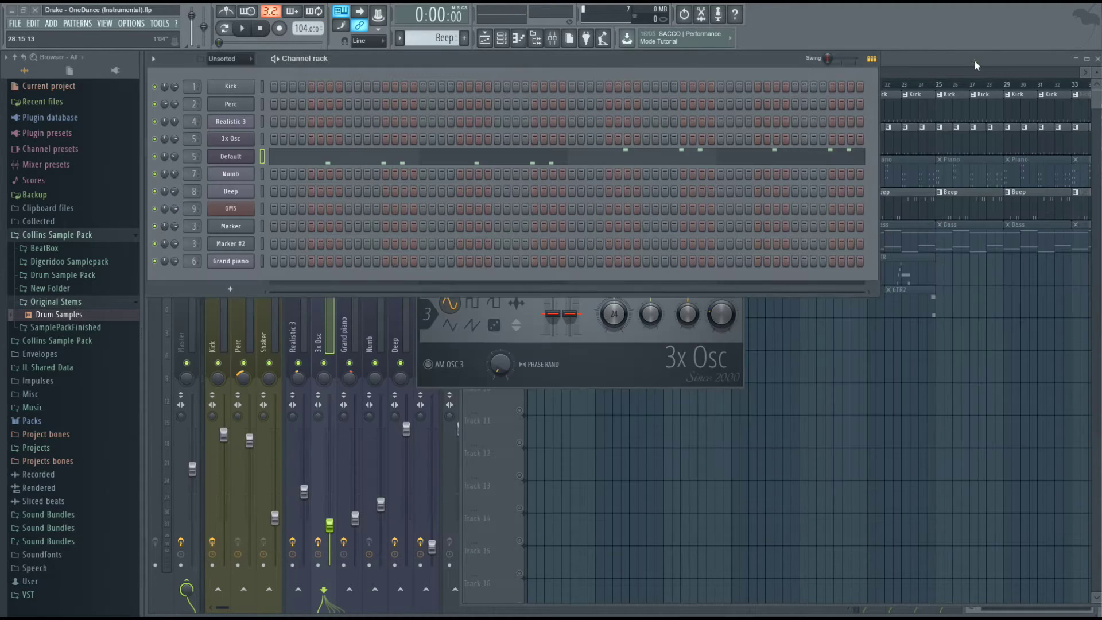
Step: Unmute Track 3 in the playlist, play the arrangement, and open the Piano pattern in the channel rack
click(974, 61)
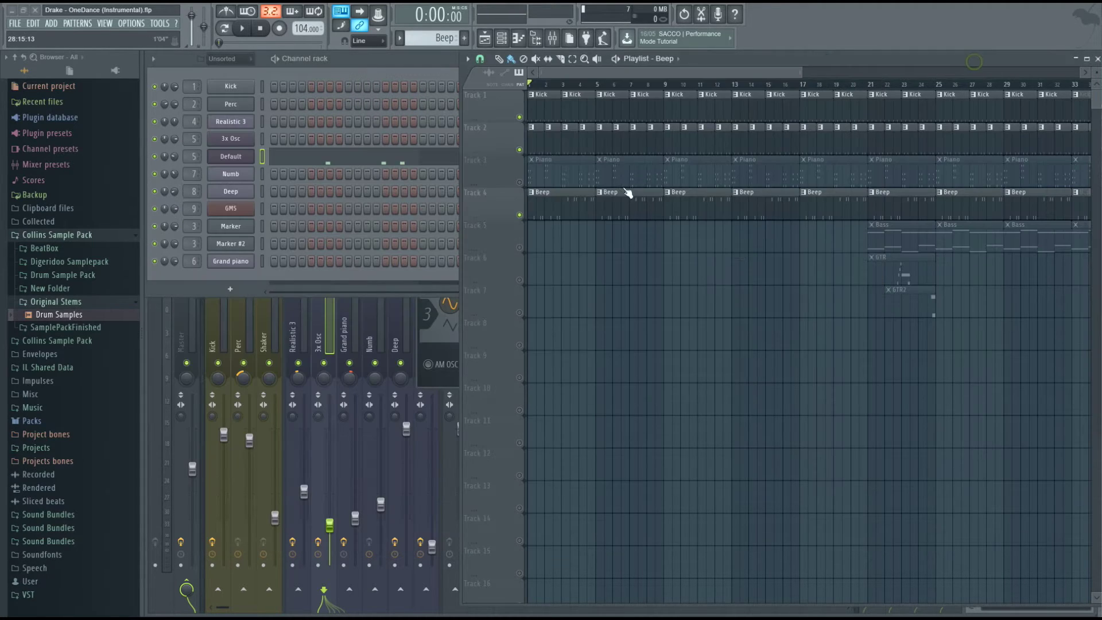
click(519, 182)
key(space)
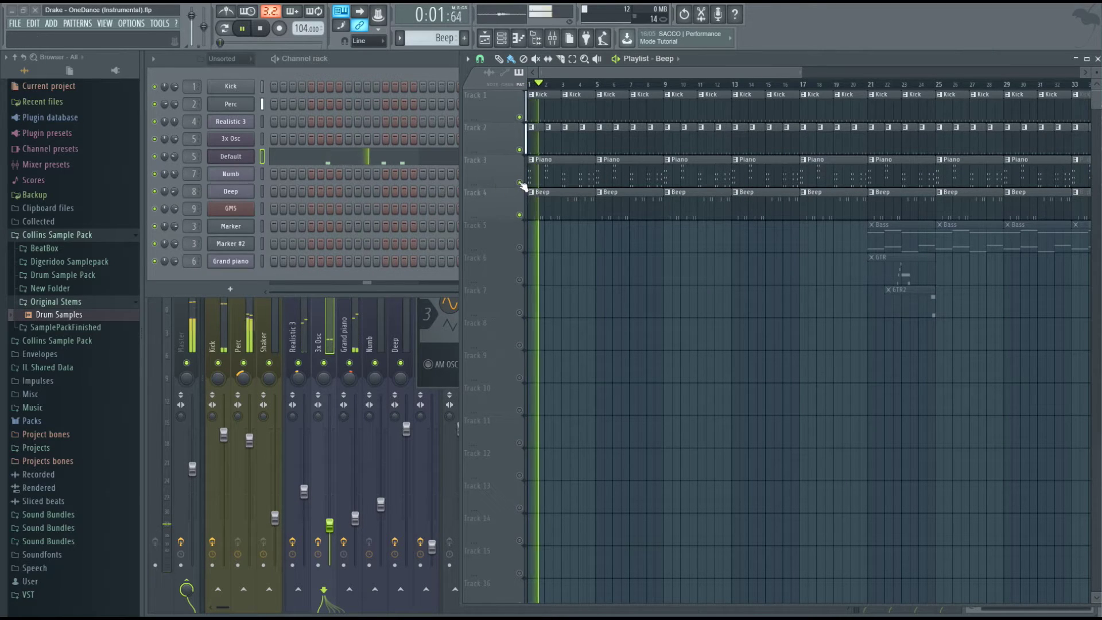
double_click(543, 179)
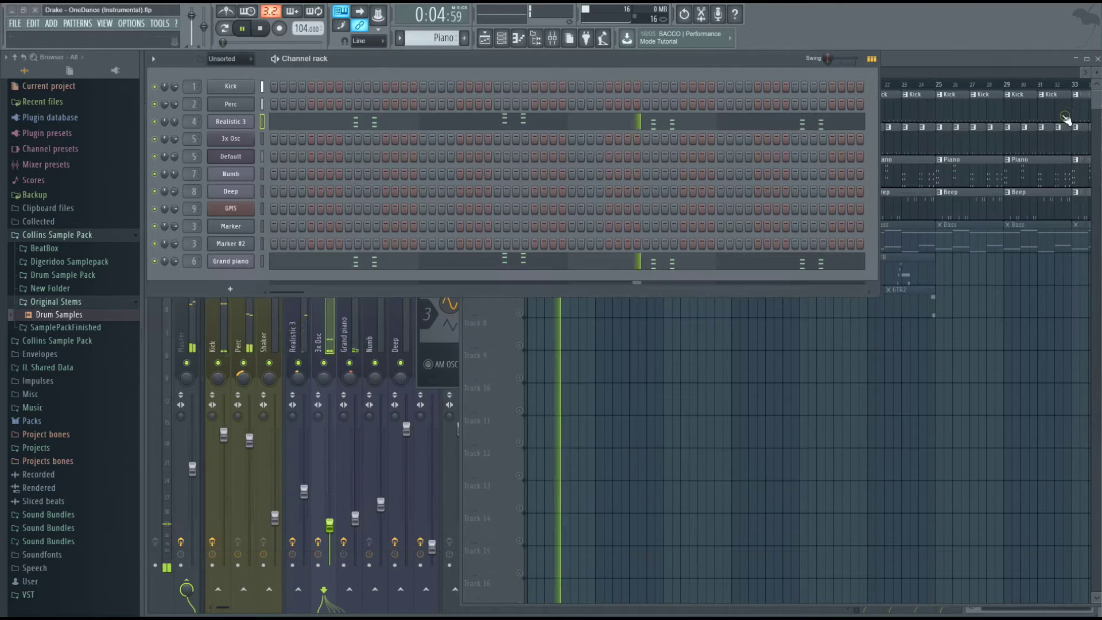
click(1064, 112)
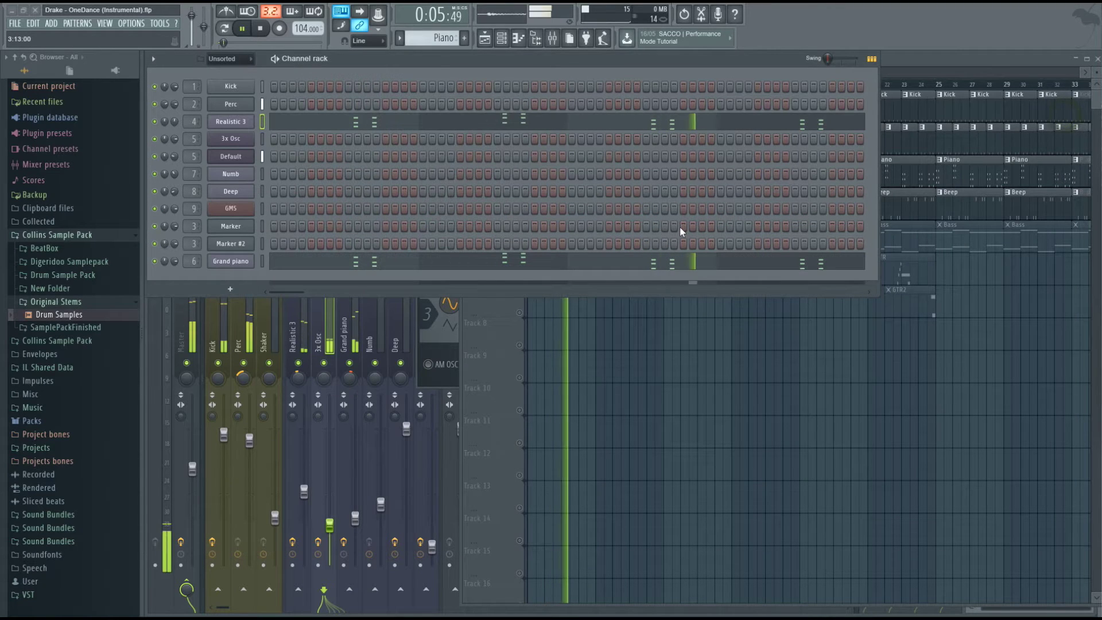
key(space)
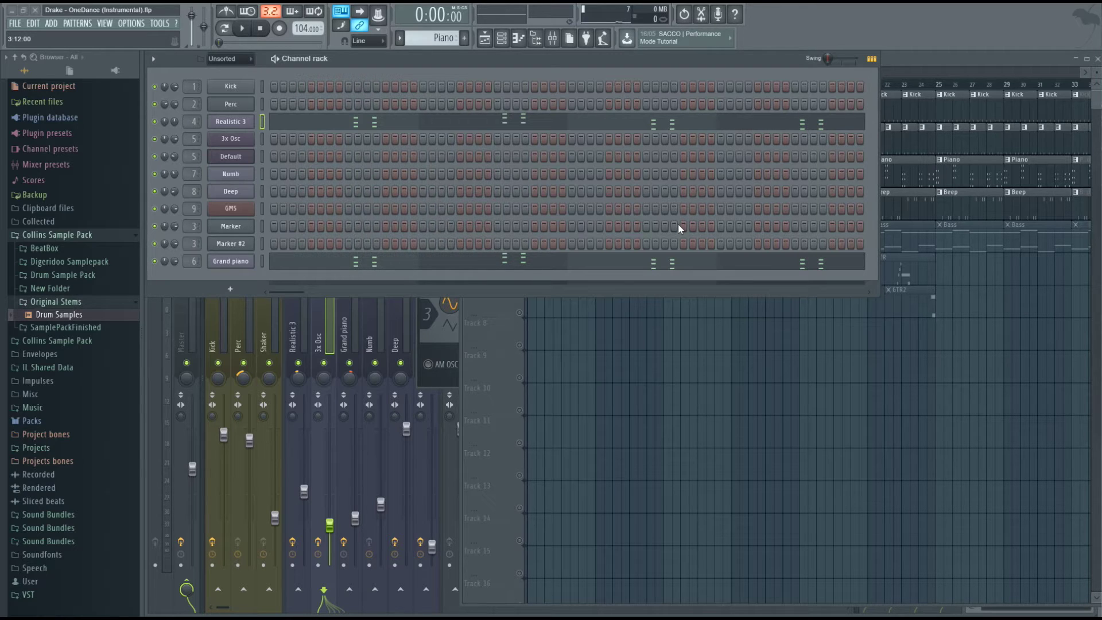
Step: Open the piano's Sytrus instrument, load the Realistic 3 preset, and audition it with the arrangement
click(237, 122)
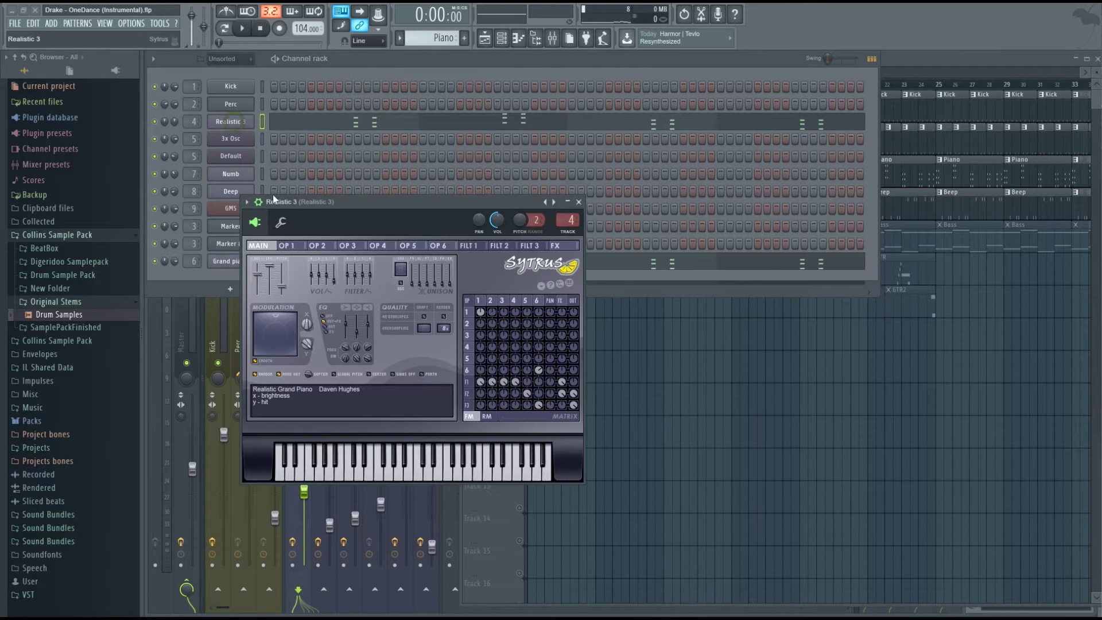
click(246, 202)
mouse_move(268, 236)
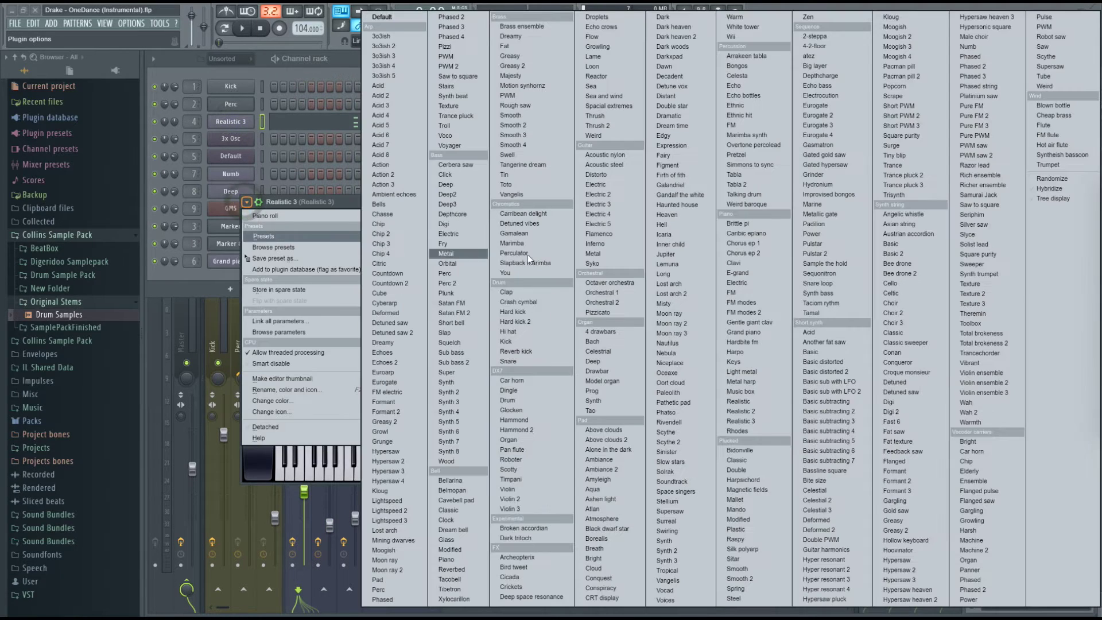
click(759, 420)
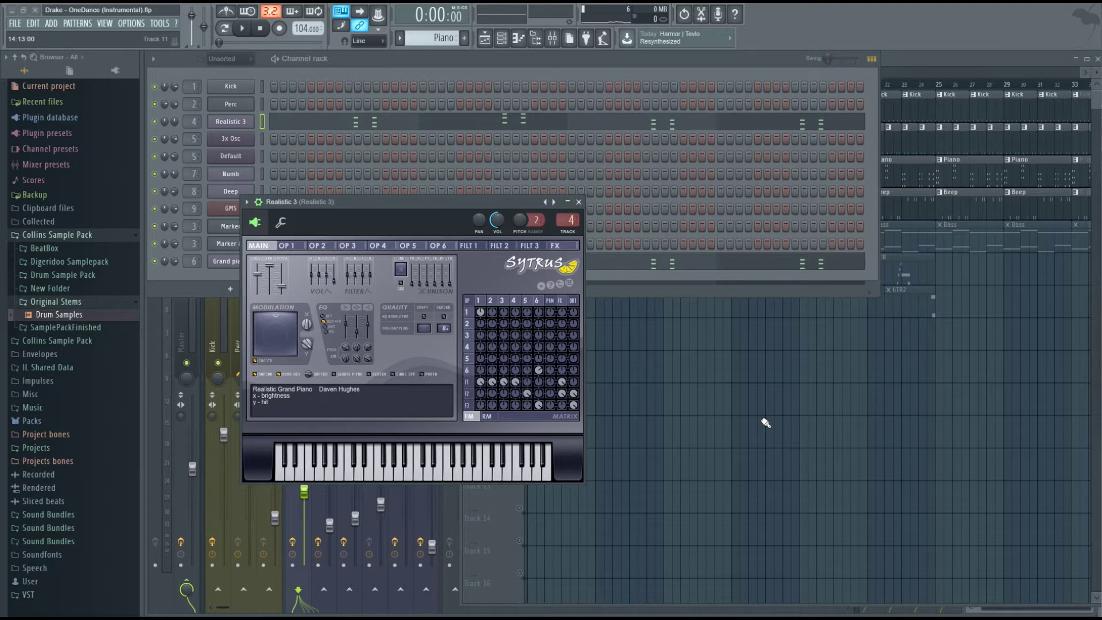
key(space)
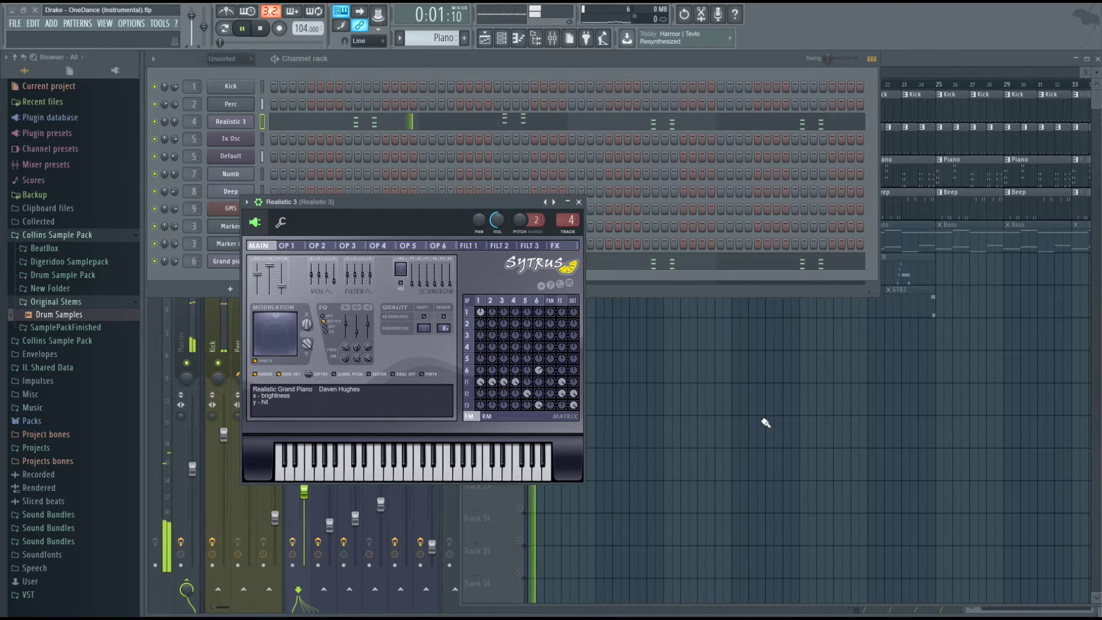
key(space)
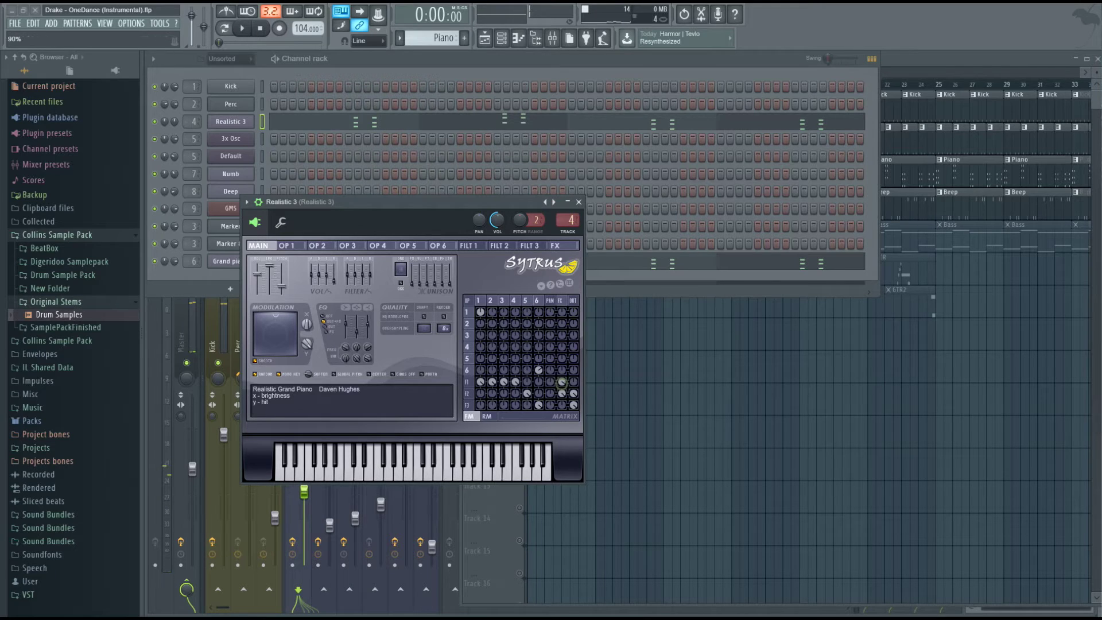
Step: Play the arrangement twice from the start to hear the Realistic 3 piano in context
key(space)
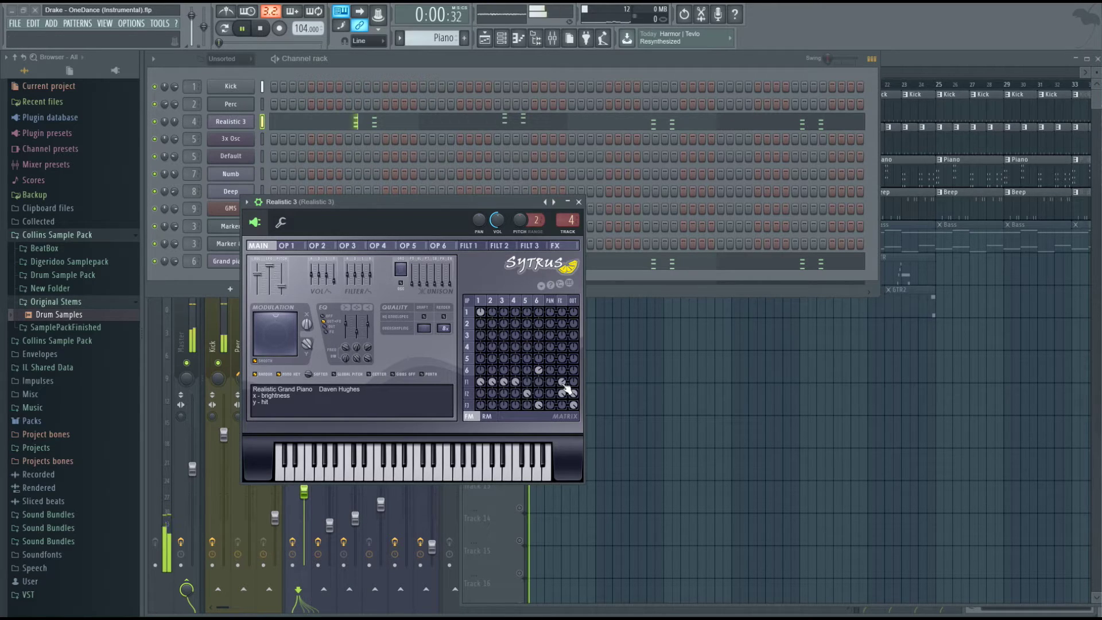
key(space)
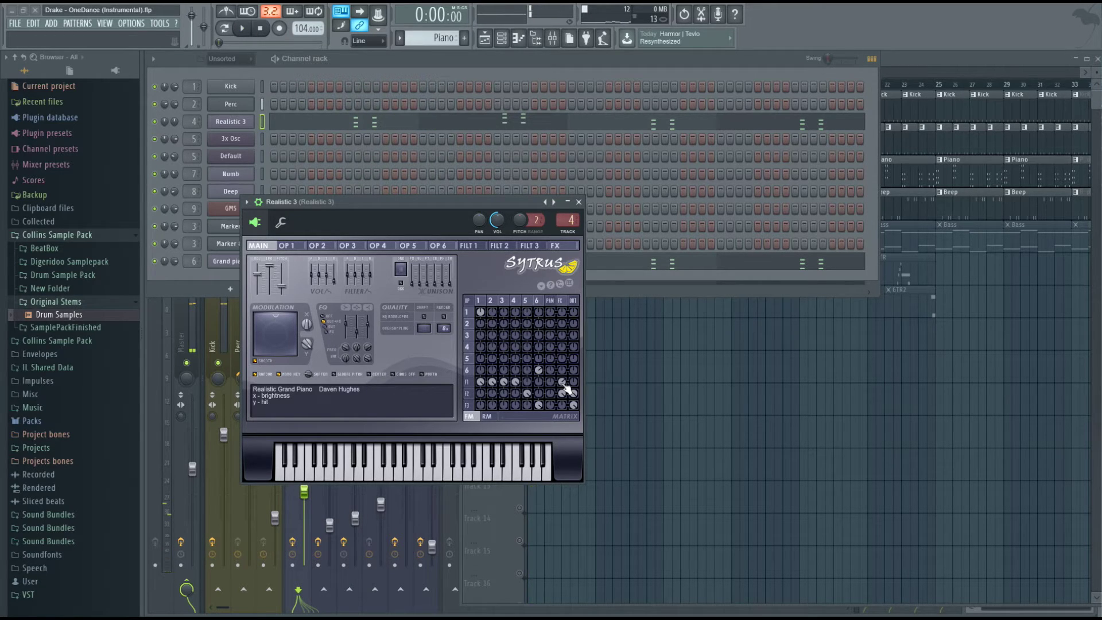
key(space)
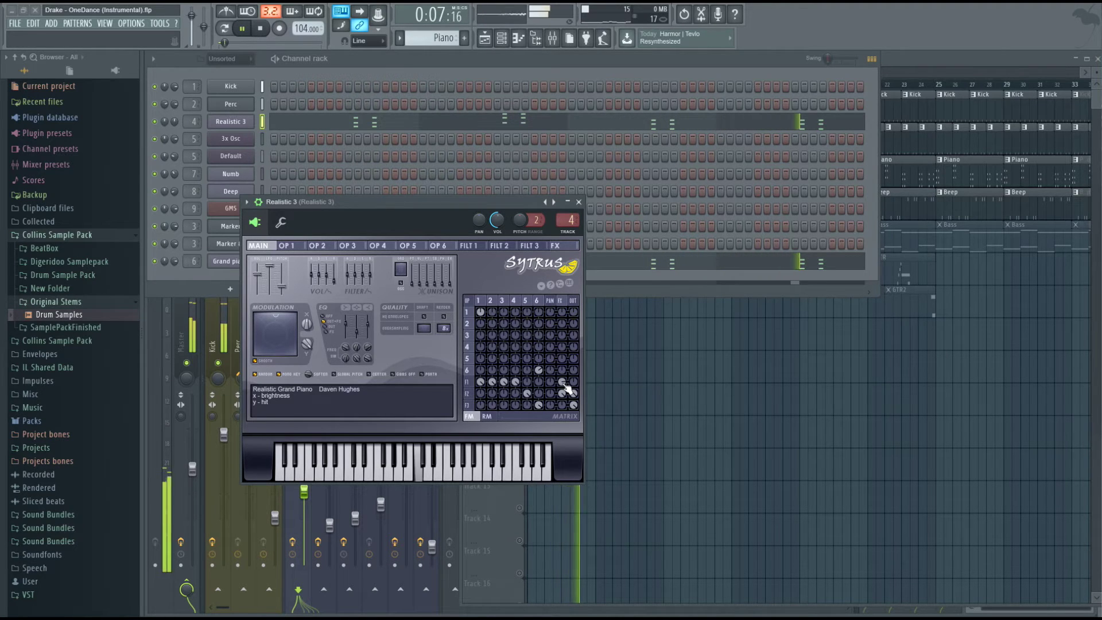
key(space)
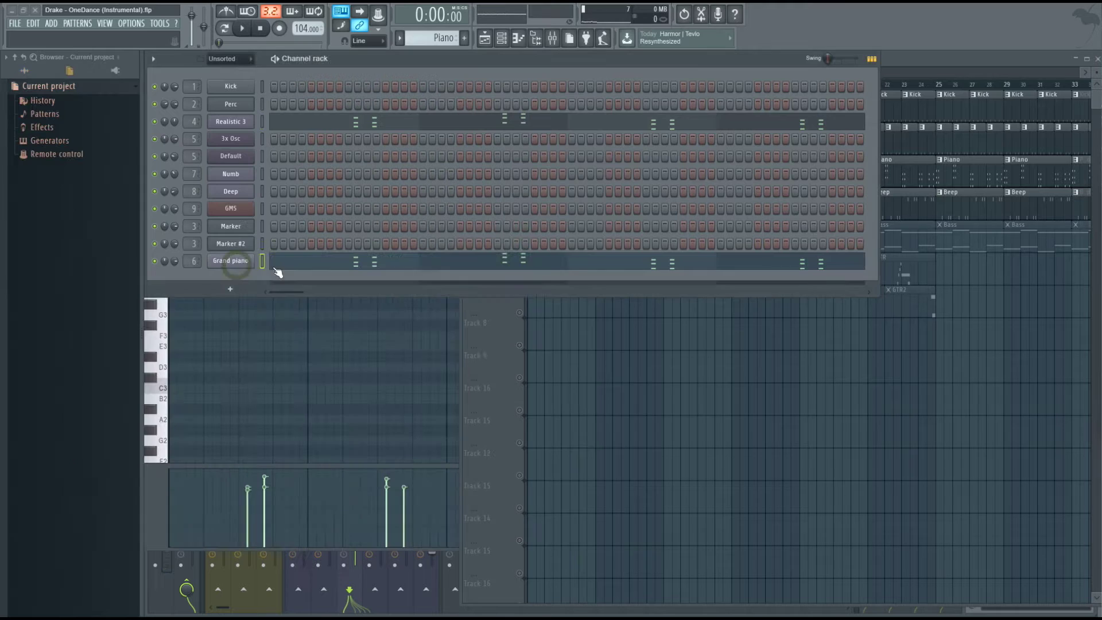
Step: Open the Sytrus instrument of the Grand piano channel and load the Grand piano preset
click(240, 265)
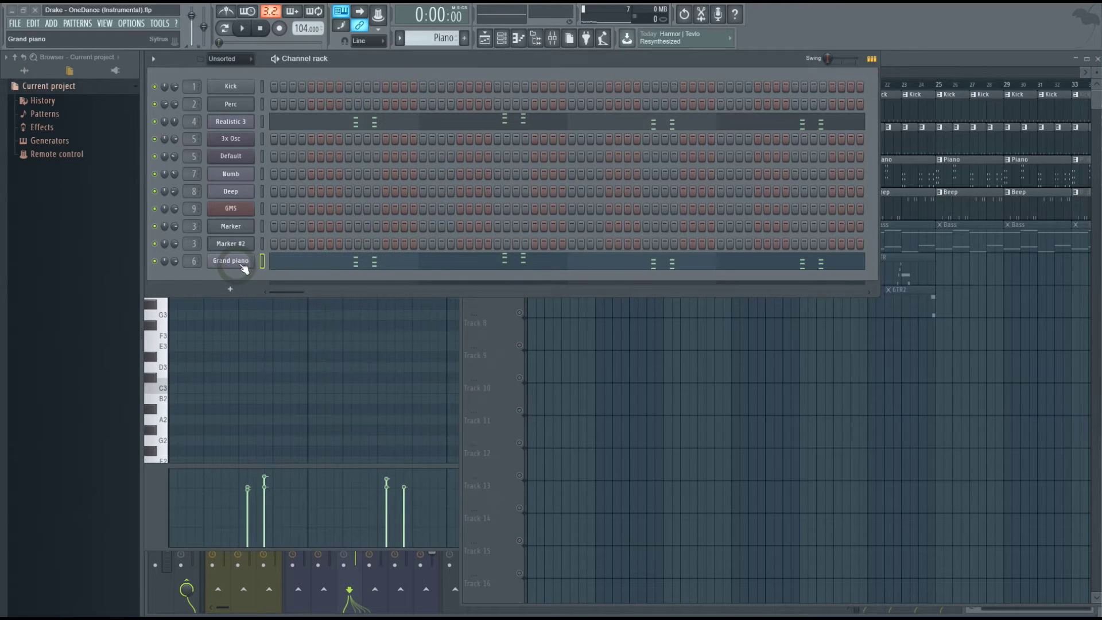
right_click(691, 165)
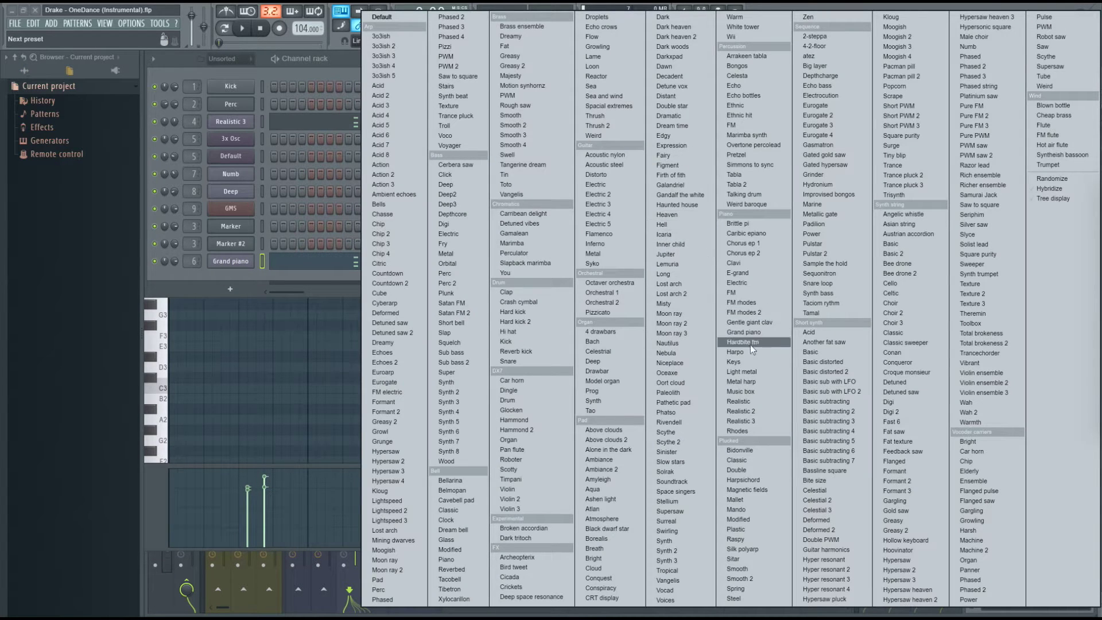
click(749, 329)
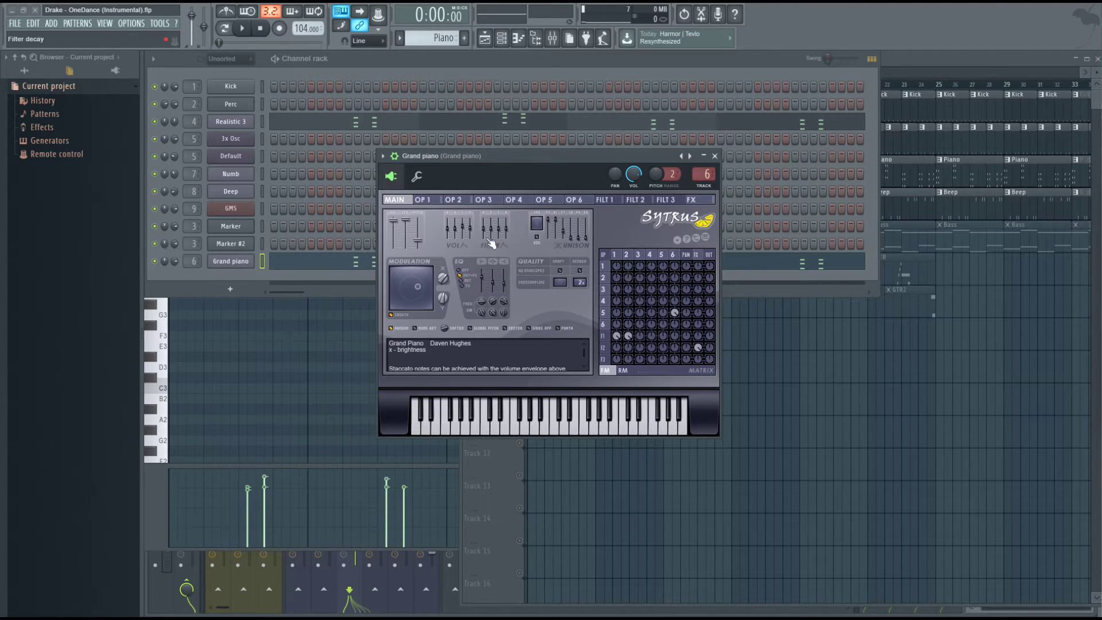
Step: Lower the Grand piano's volume envelope release slightly in Sytrus and play back the result
drag(469, 228, 470, 234)
key(space)
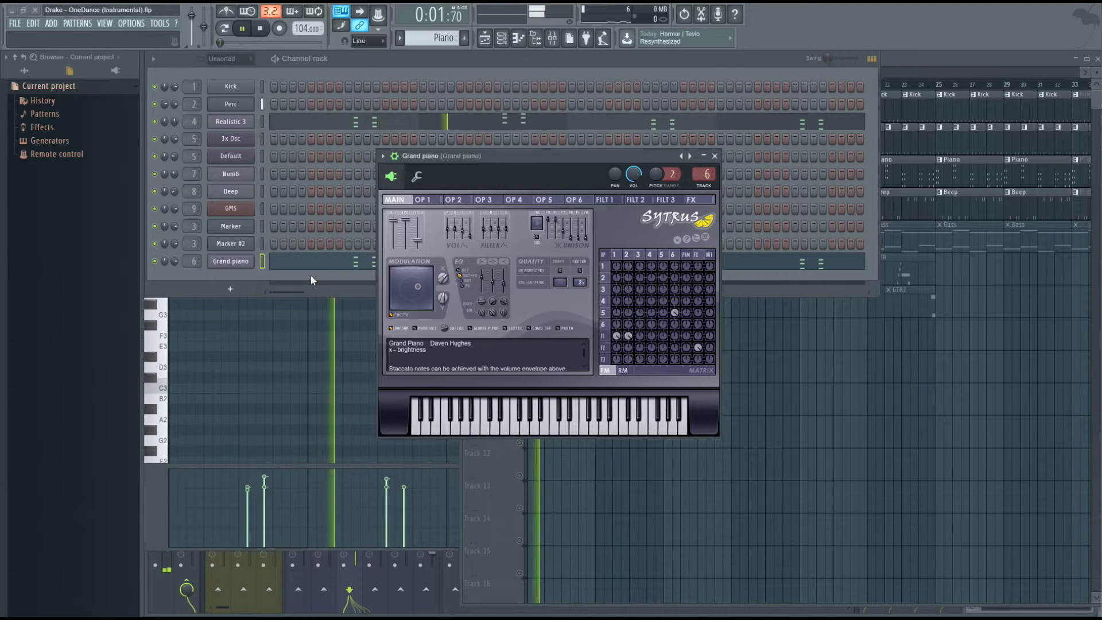
key(space)
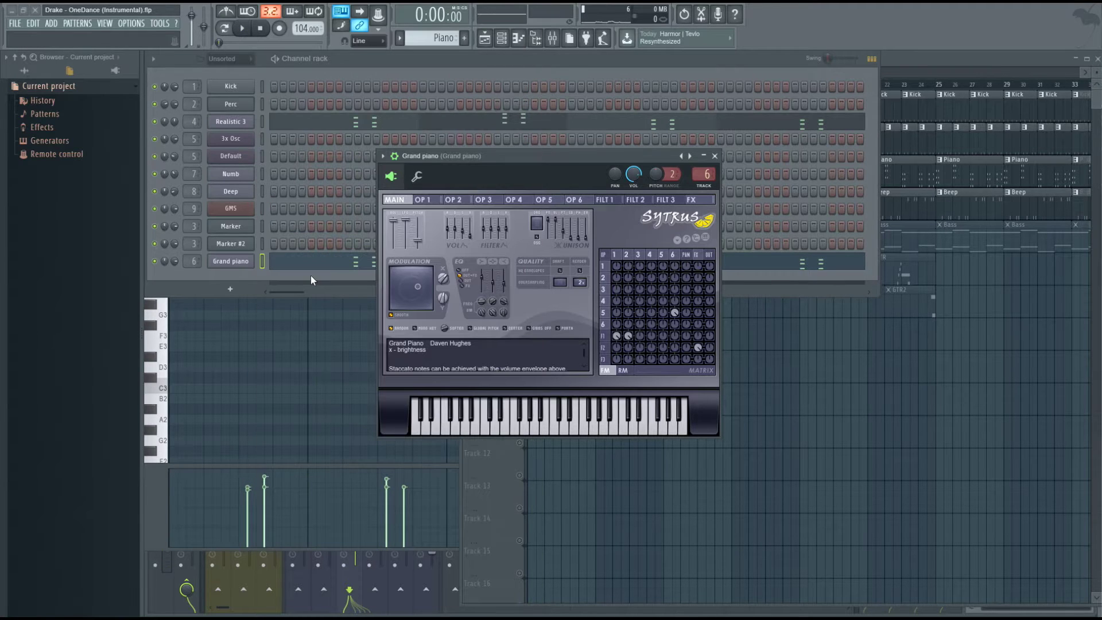
Step: Open the Fruity Limiter on the Grand piano mixer track and audition its noise gate threshold during playback
click(552, 39)
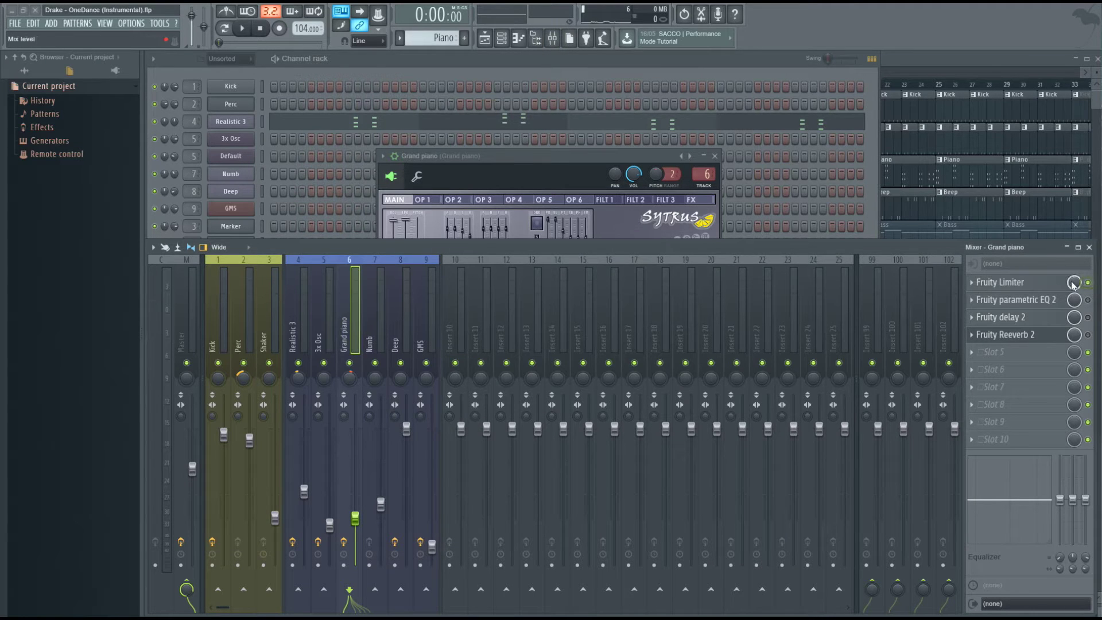
click(1043, 284)
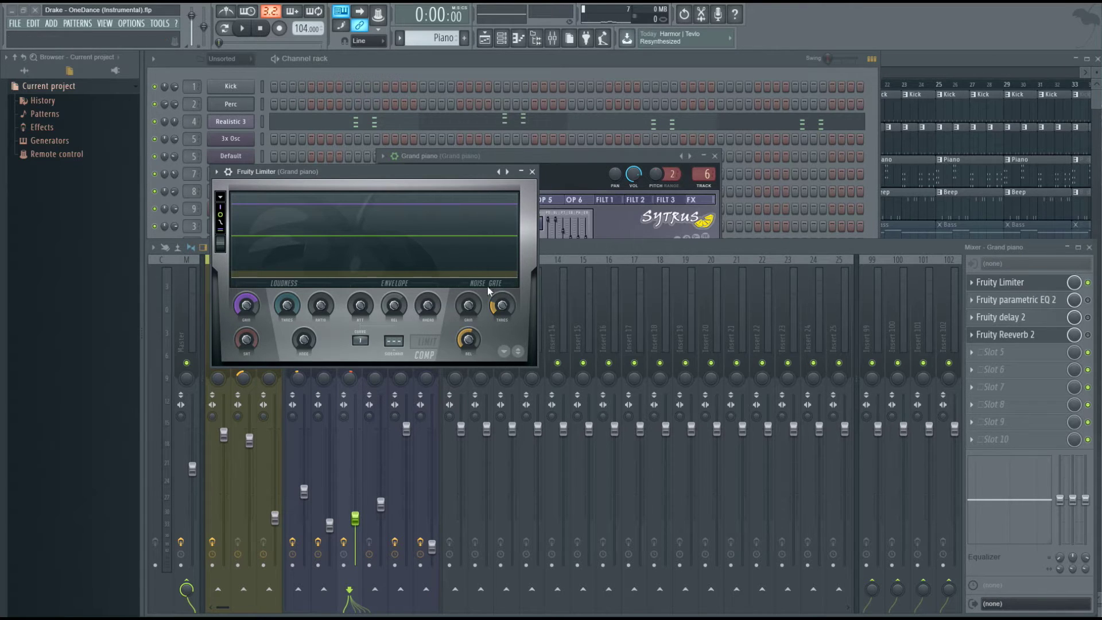
key(space)
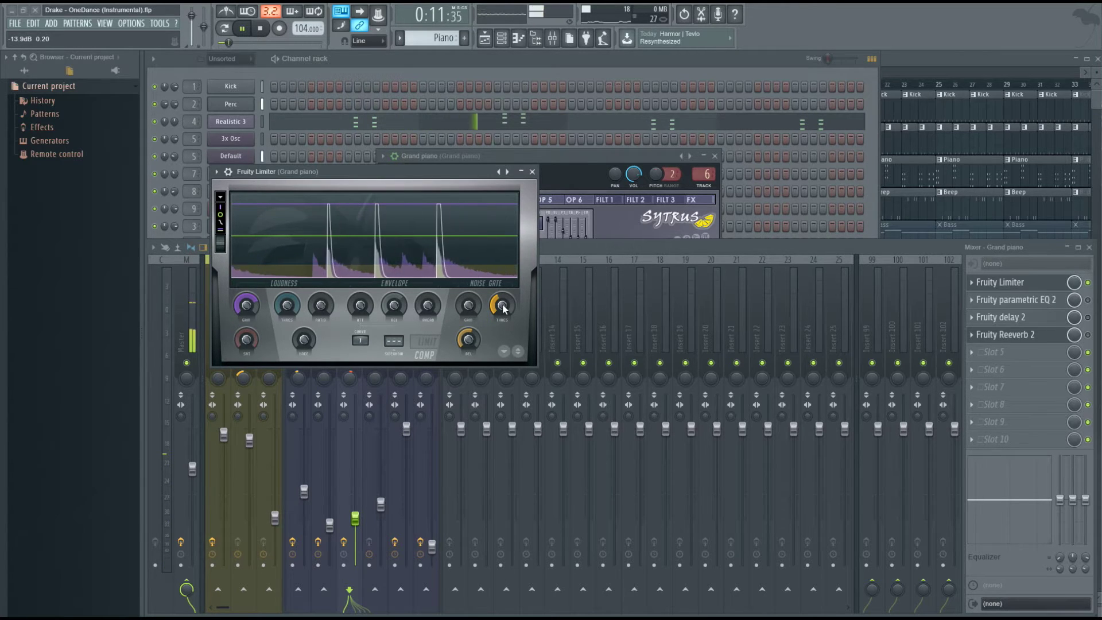
key(space)
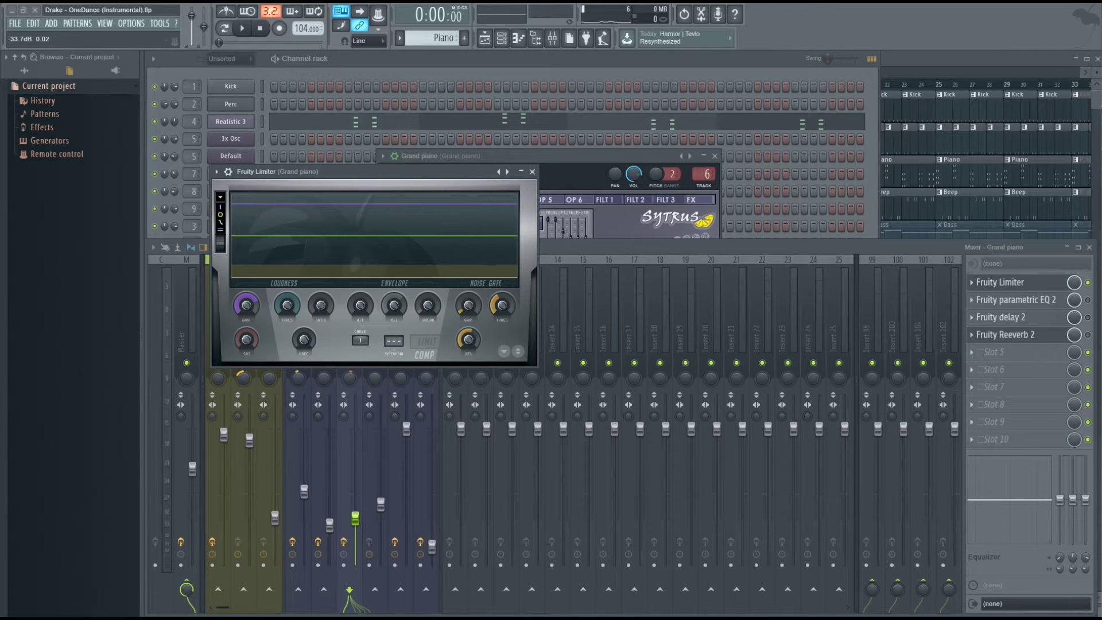
Step: Adjust the noise gate's gain and release, then set its threshold to about -18.7 dB during playback
mouse_move(468, 304)
mouse_down()
mouse_move(468, 290)
mouse_move(468, 309)
mouse_up()
drag(468, 309, 468, 318)
click(469, 339)
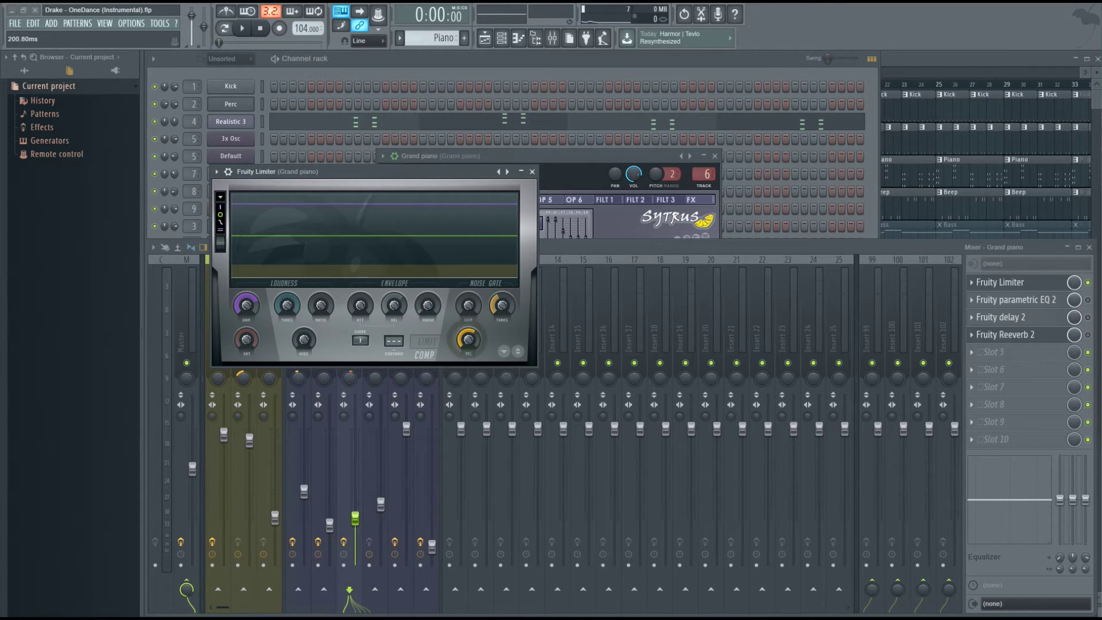
key(space)
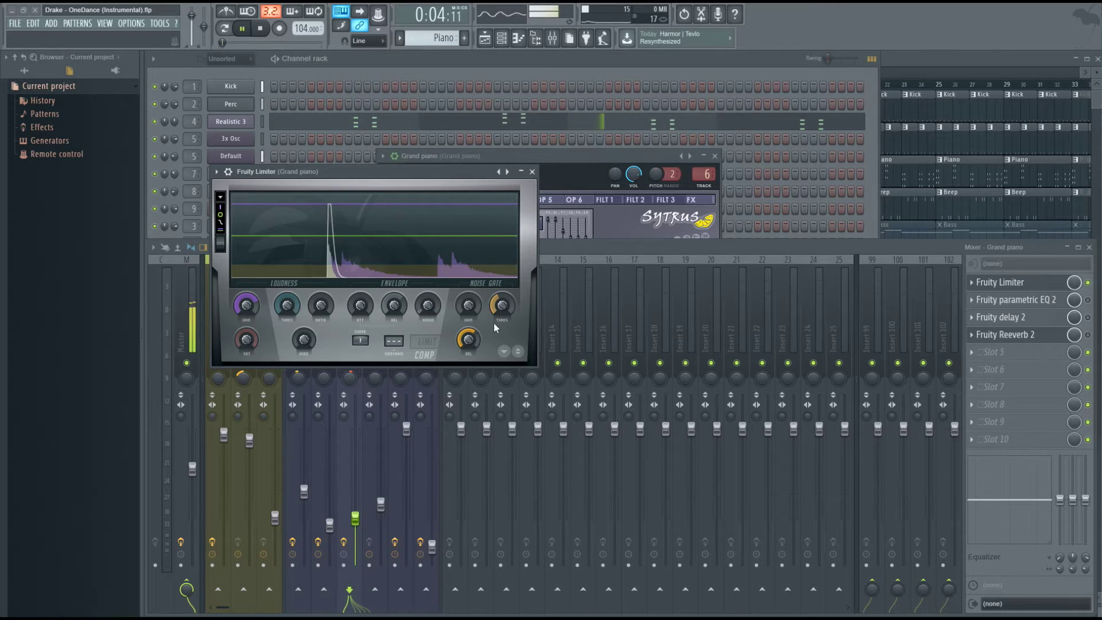
drag(501, 309, 500, 314)
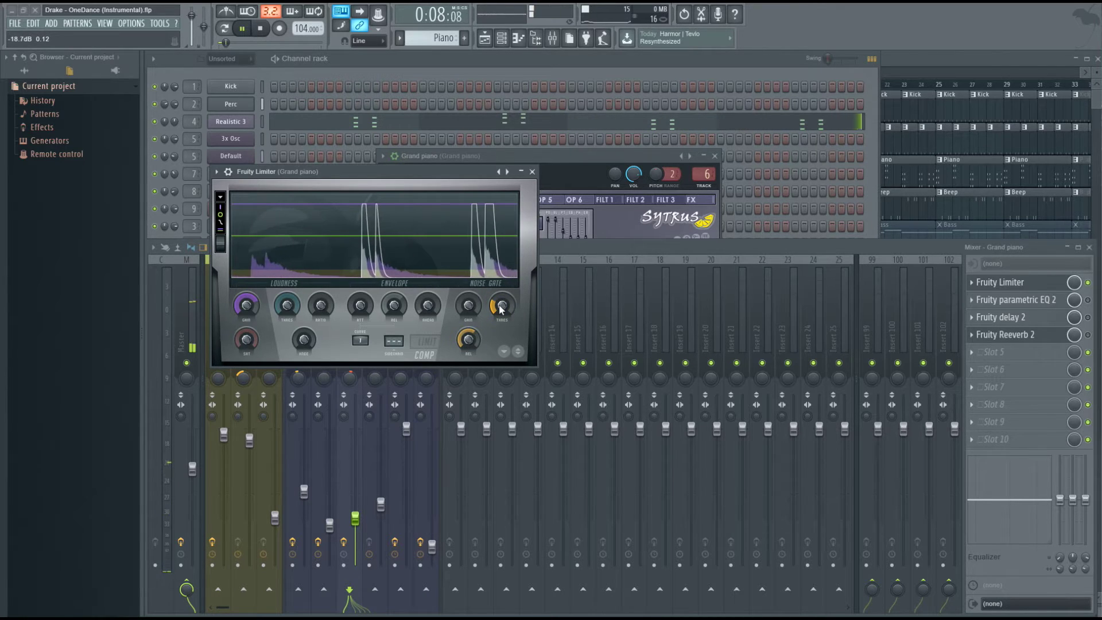
key(space)
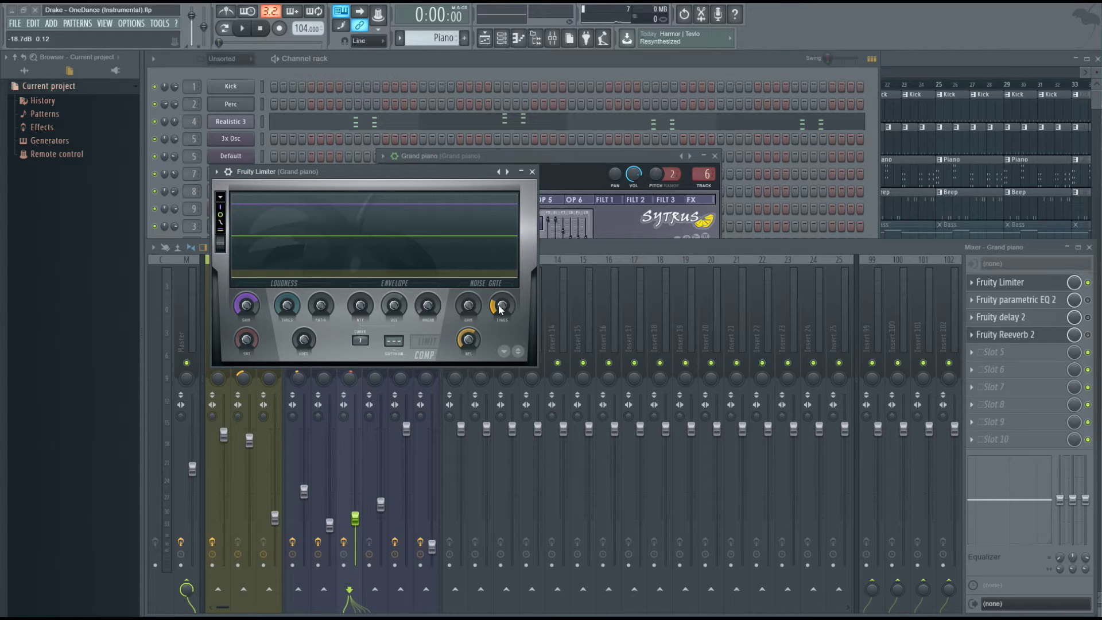
Step: Fine-tune the noise gate threshold to about -18.9 dB and try a longer release of about 340 ms during playback
key(space)
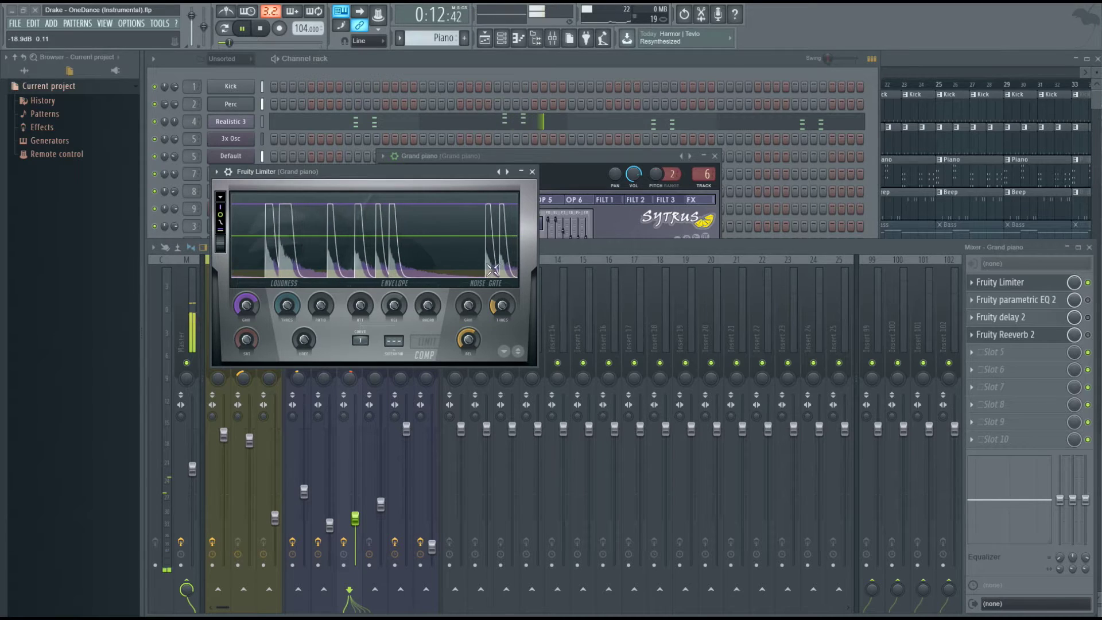
key(space)
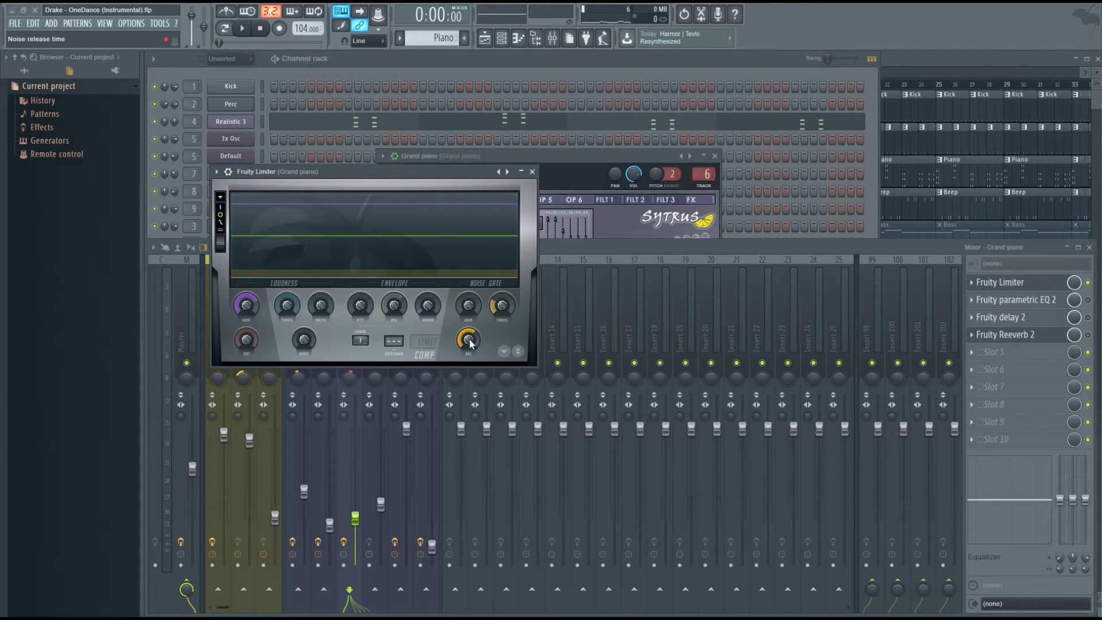
key(space)
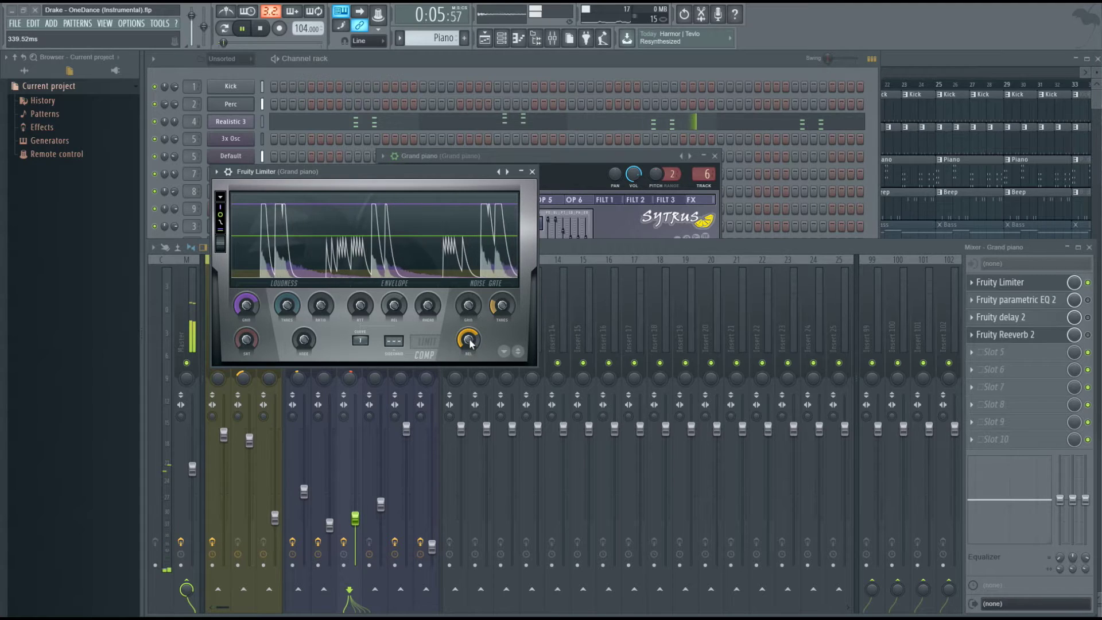
key(space)
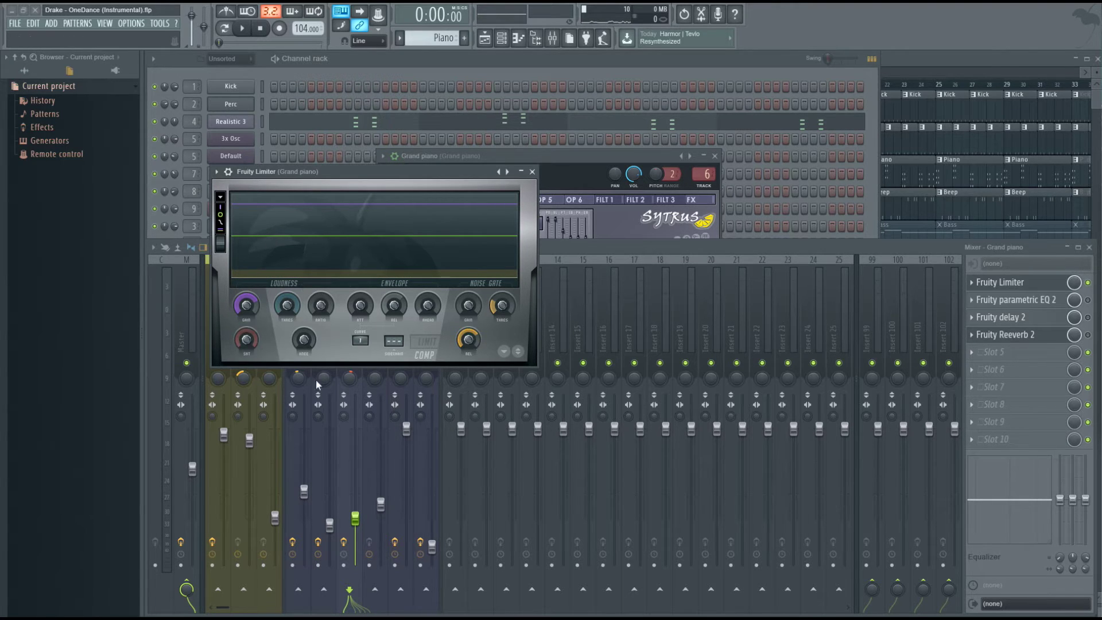
Step: Lower the limiter's compression threshold, change its ratio, and readjust the gain and noise gate threshold while the arrangement plays
drag(286, 305, 286, 344)
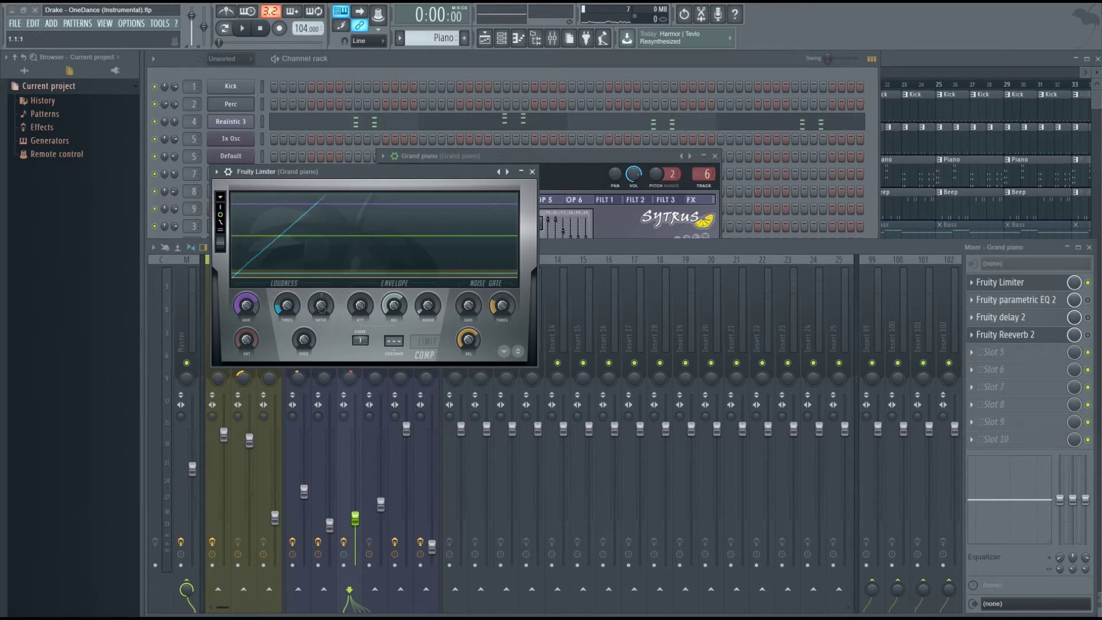
drag(322, 309, 291, 299)
key(space)
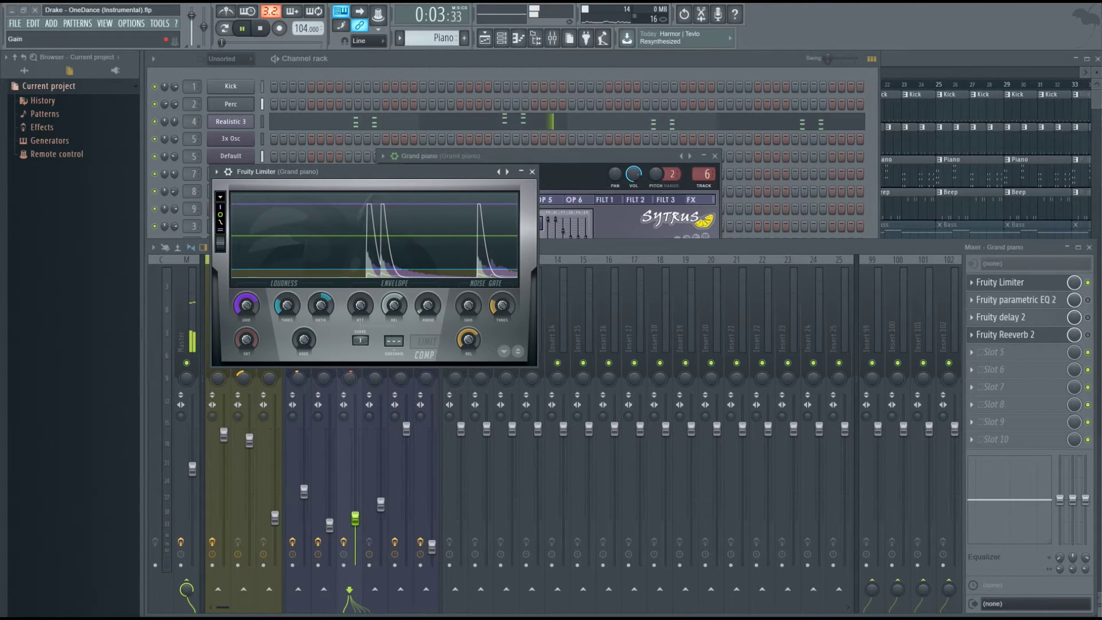
drag(247, 308, 248, 305)
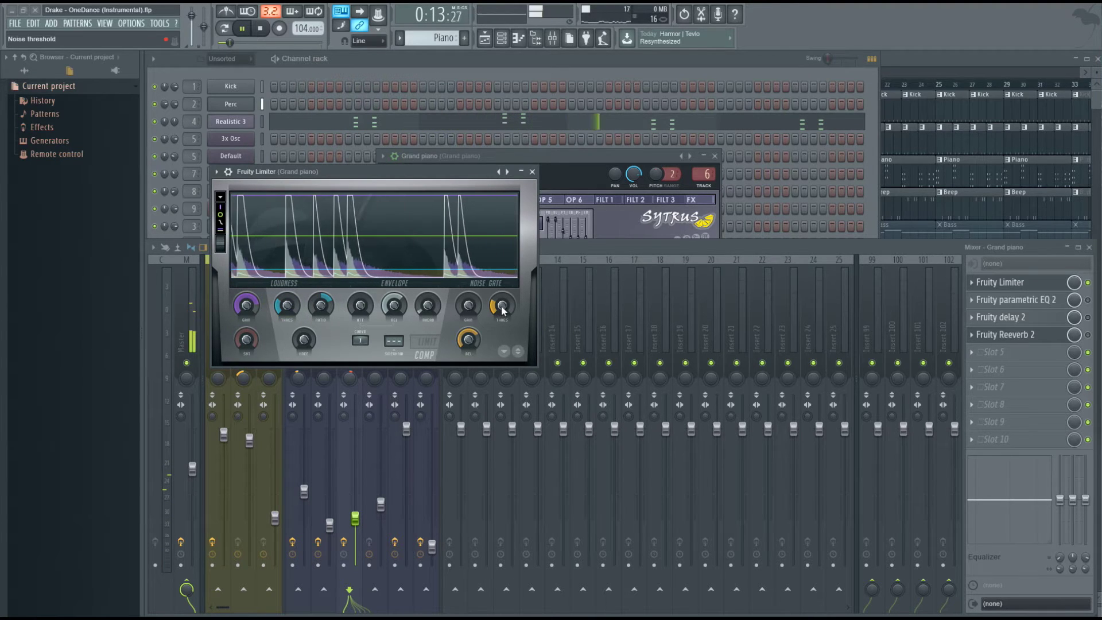
drag(501, 307, 503, 301)
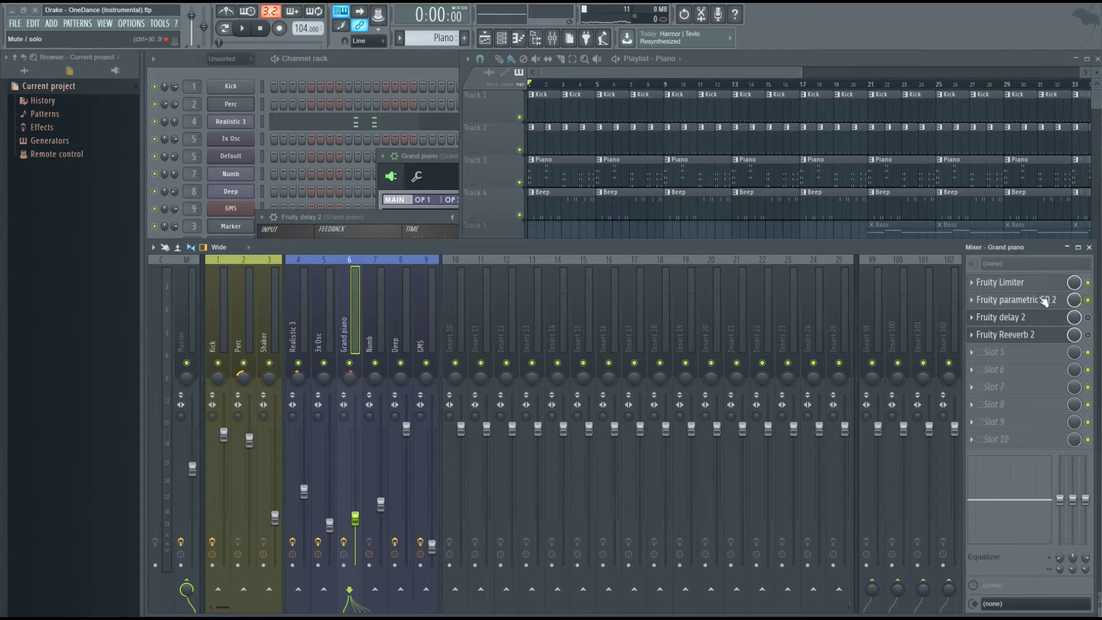
Step: Examine the Grand piano's Fruity parametric EQ 2 curve, especially the band 3 boost, while playing the arrangement, and close it
click(1045, 301)
key(space)
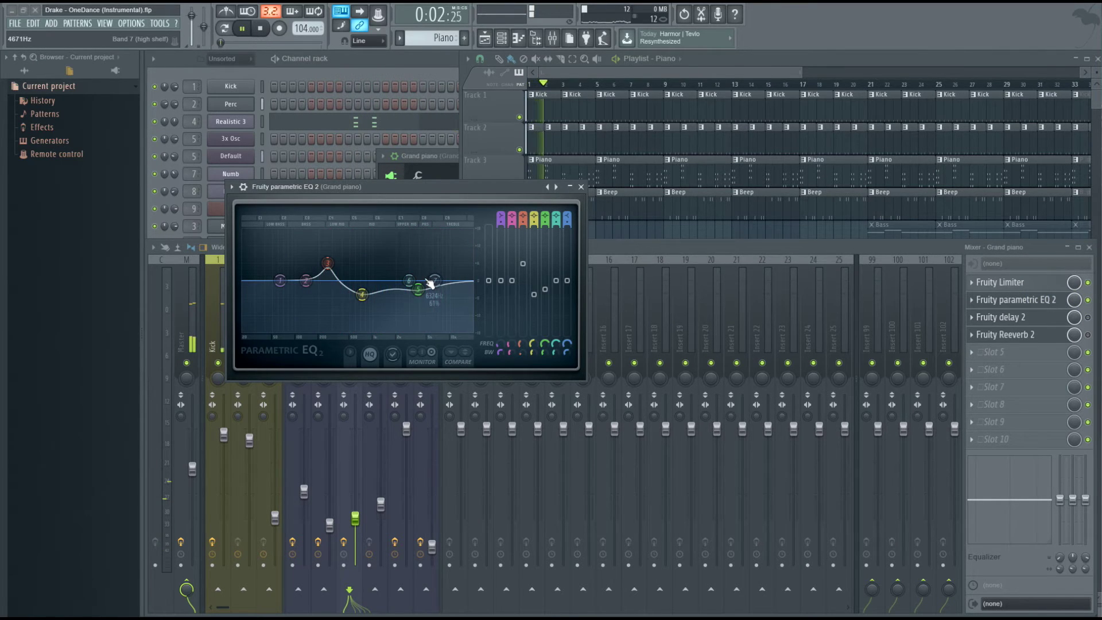
key(space)
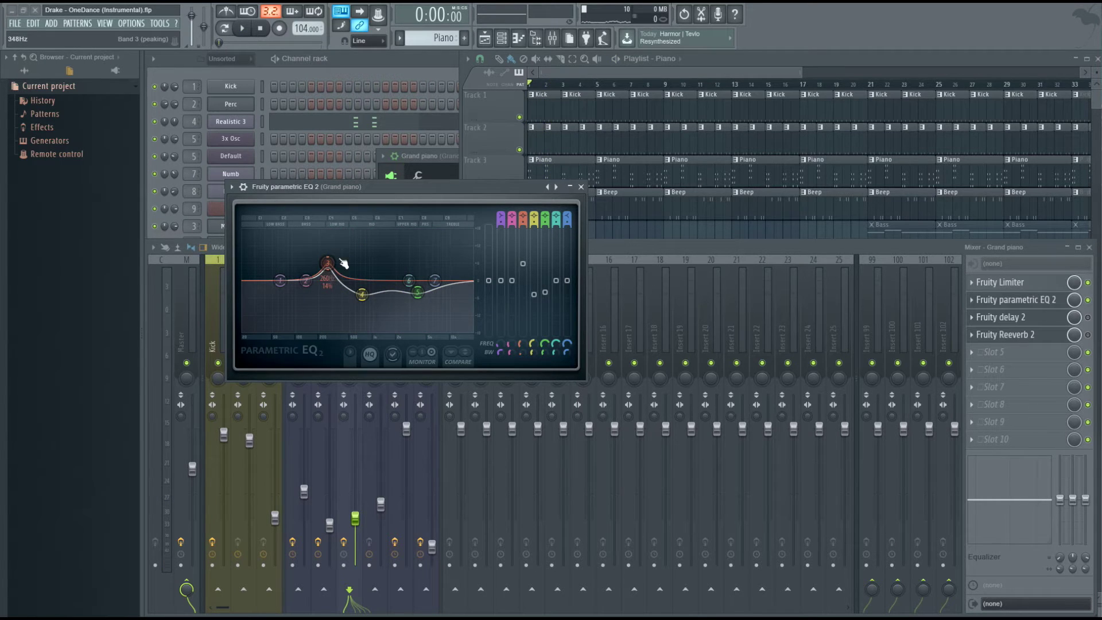
key(space)
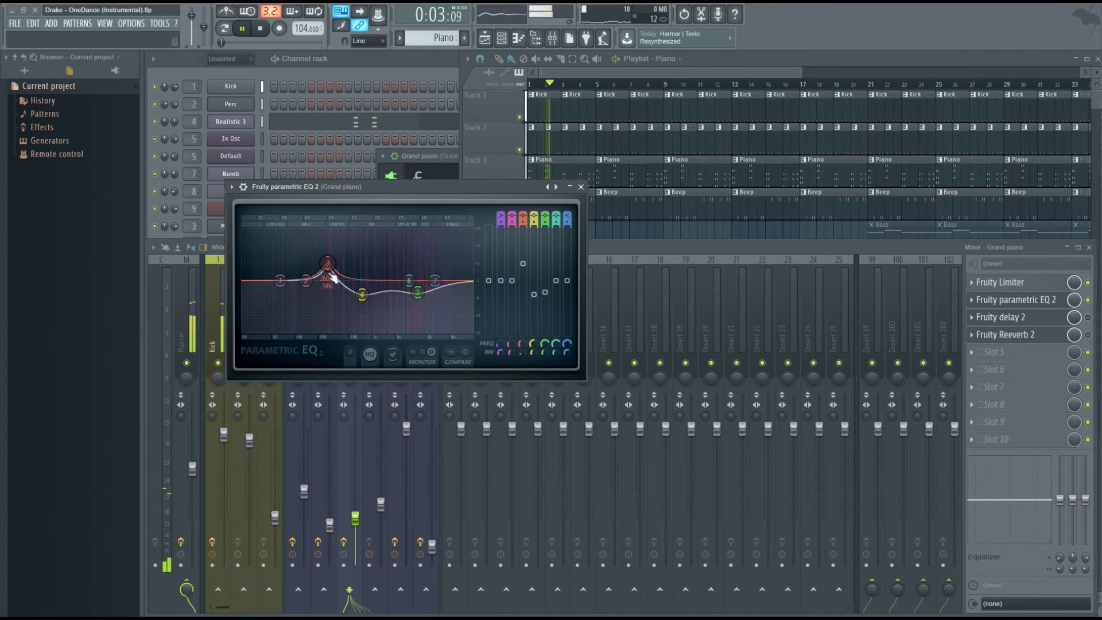
key(space)
click(582, 187)
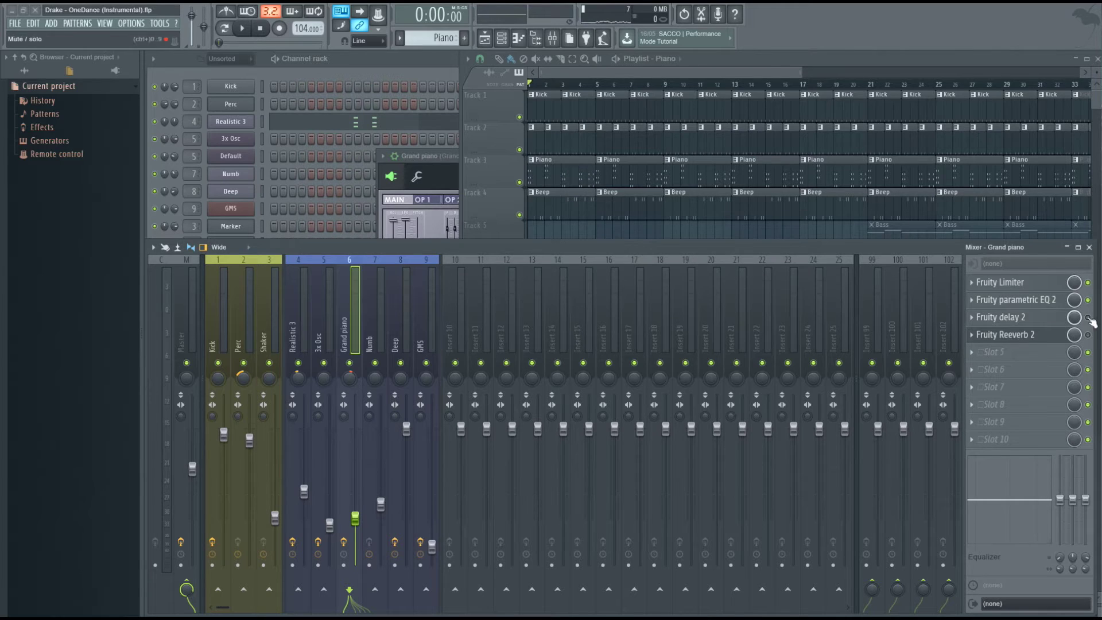
Step: Choose a preset delay time in the Grand piano's Fruity delay 2 and audition the echo with the arrangement
click(998, 318)
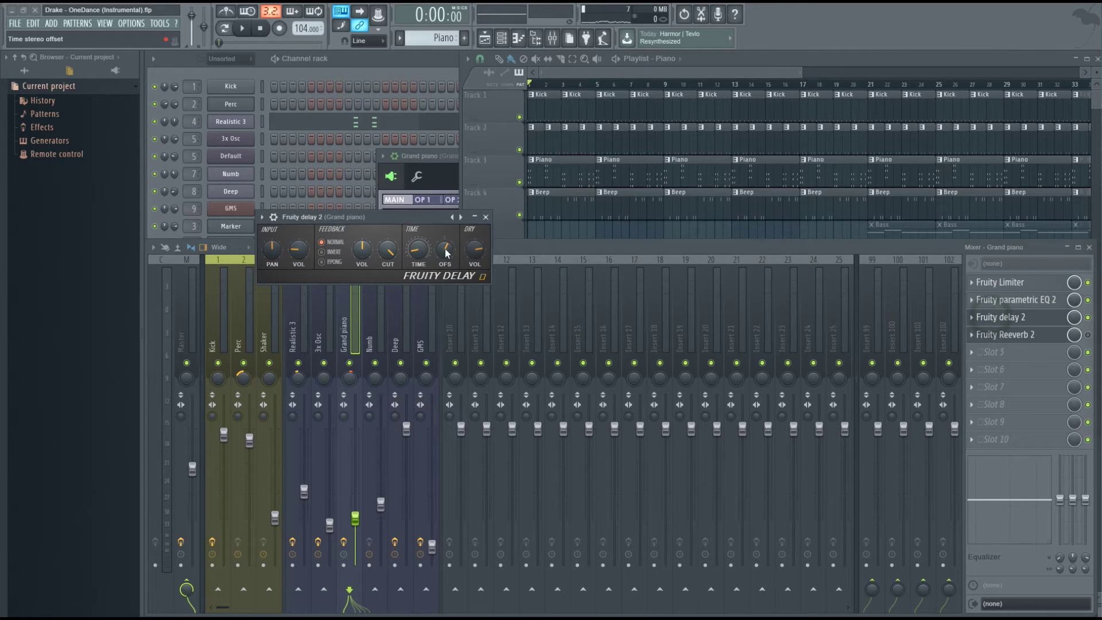
right_click(421, 256)
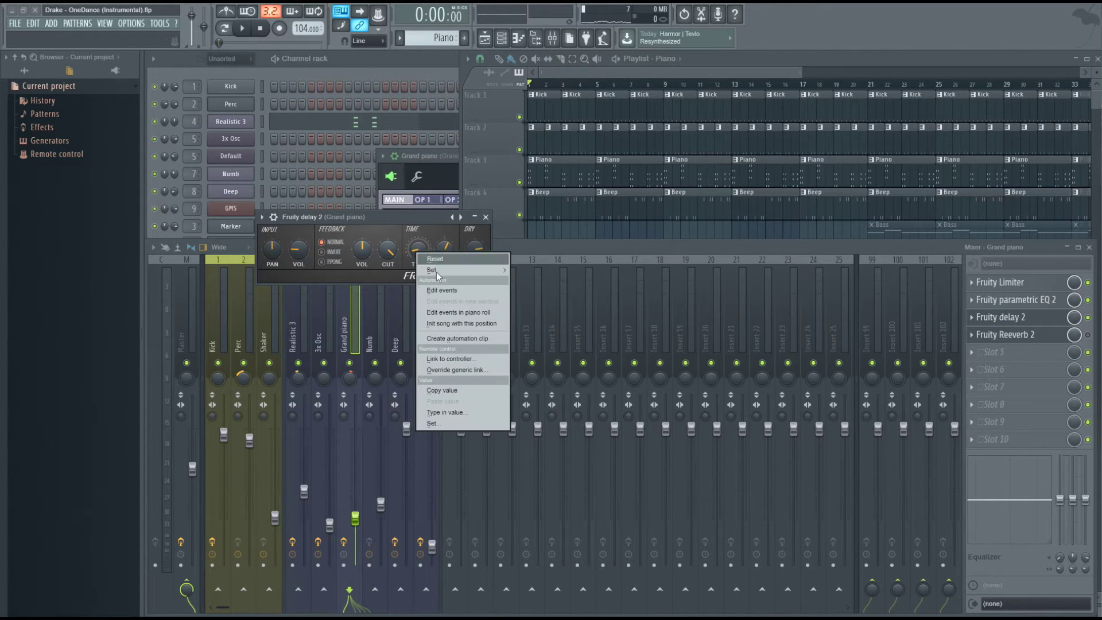
mouse_move(440, 270)
click(533, 281)
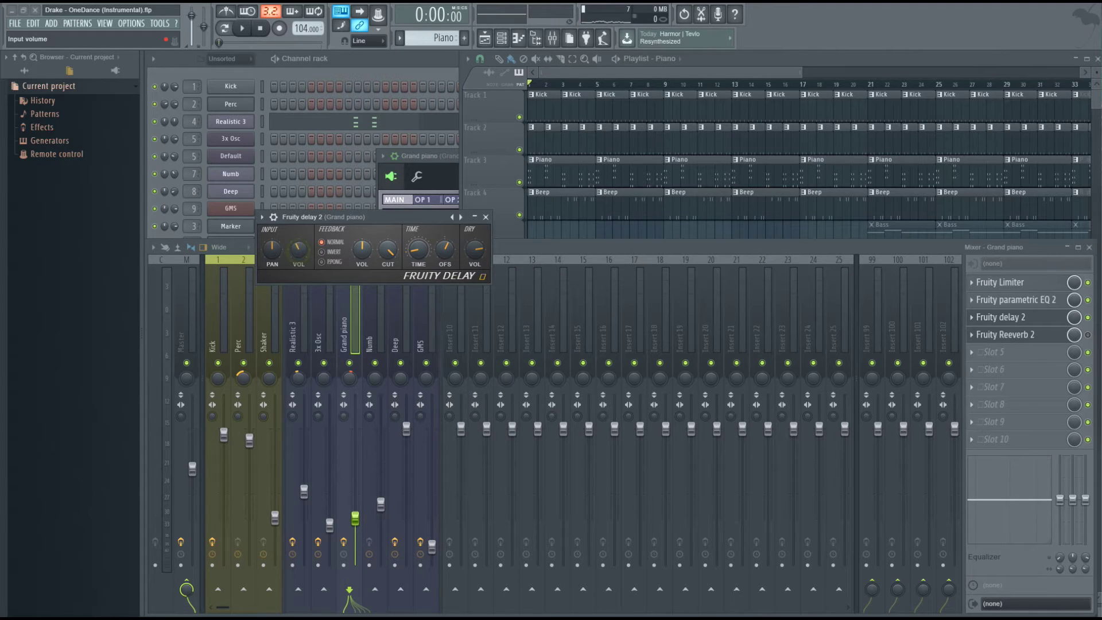
key(space)
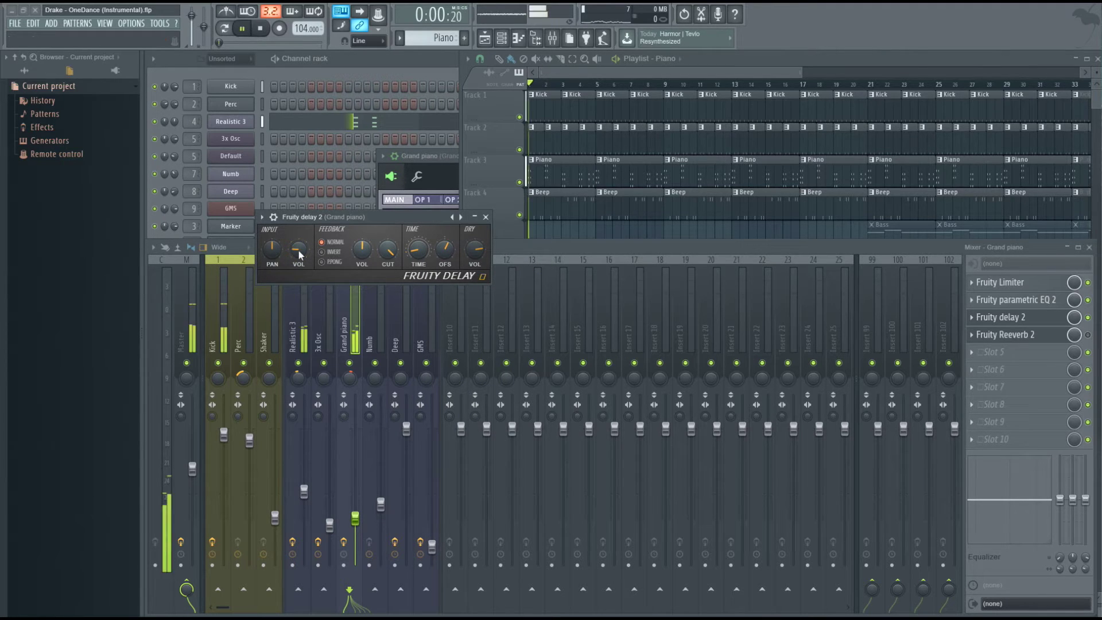
Step: Enable Fruity Reeverb 2 on the Grand piano mixer track and open its settings
click(1087, 335)
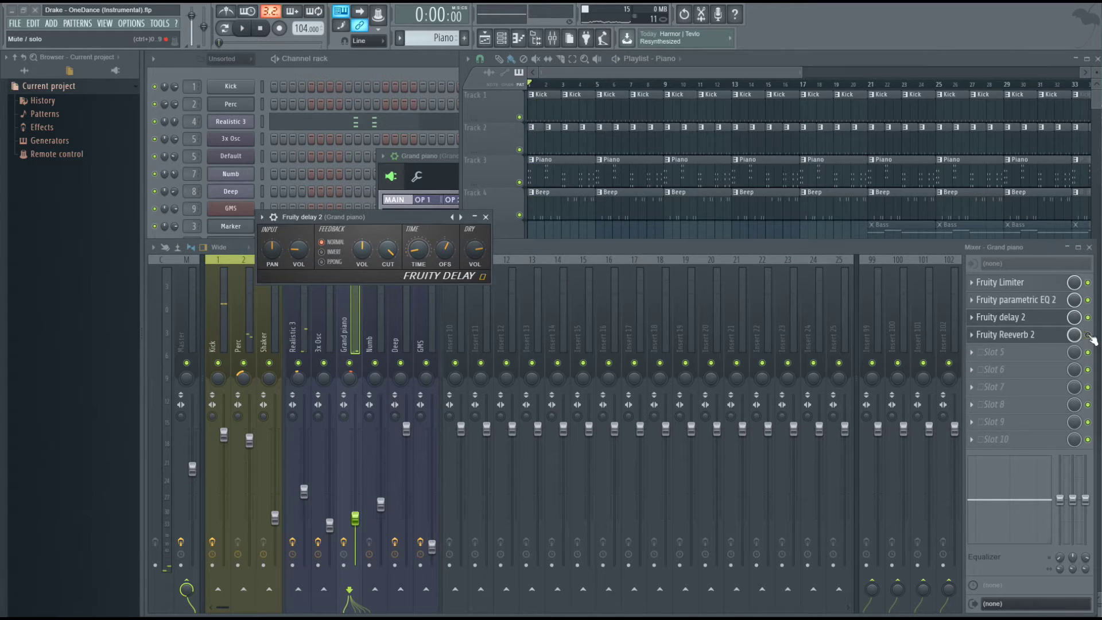
click(1023, 338)
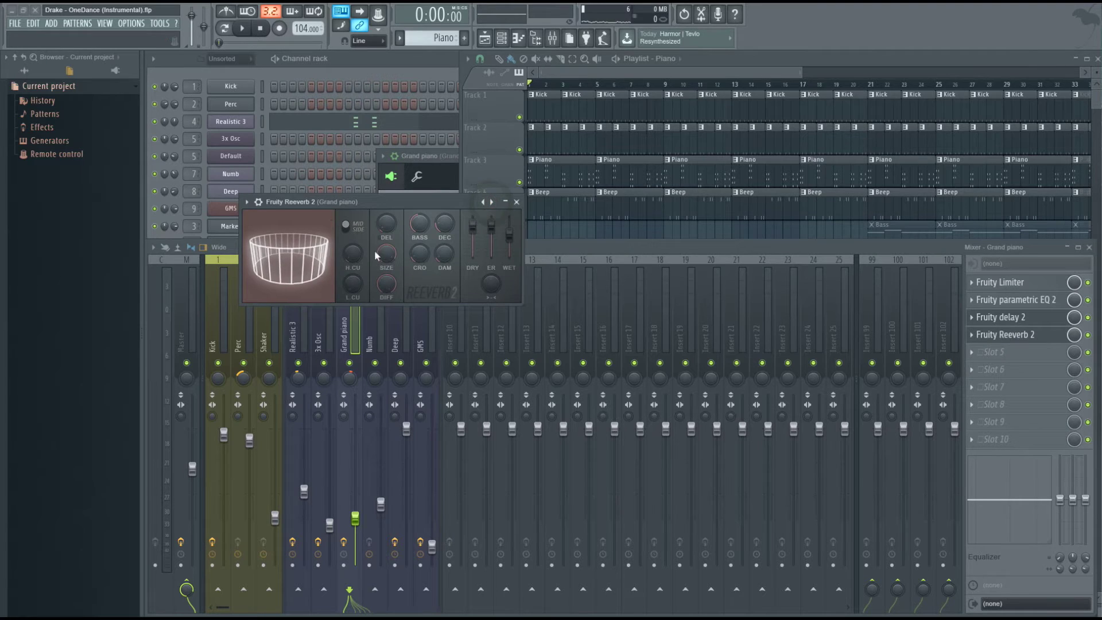
Step: Lower the wet level of the Grand piano's Fruity Reeverb 2 to 36%, audition it with the arrangement, and close the effect
drag(509, 233, 510, 244)
key(space)
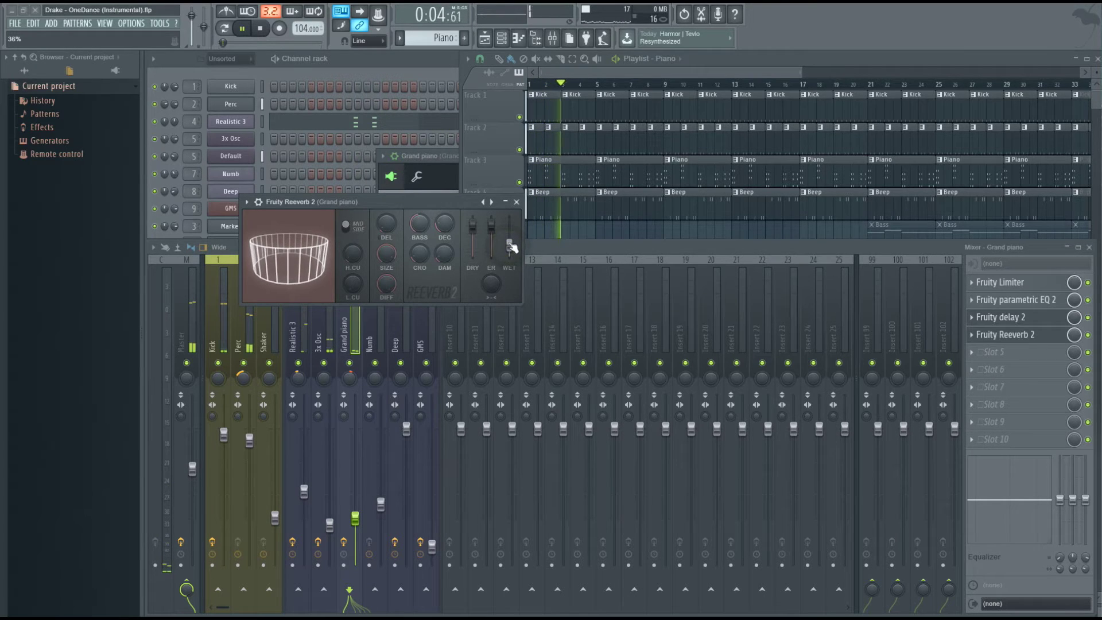
click(516, 203)
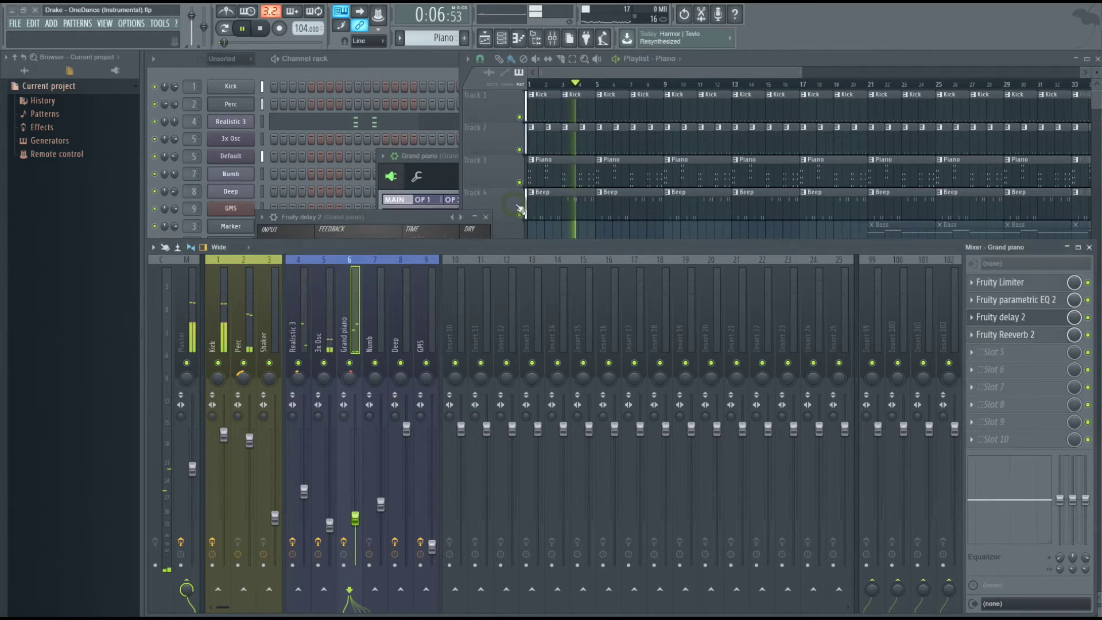
key(space)
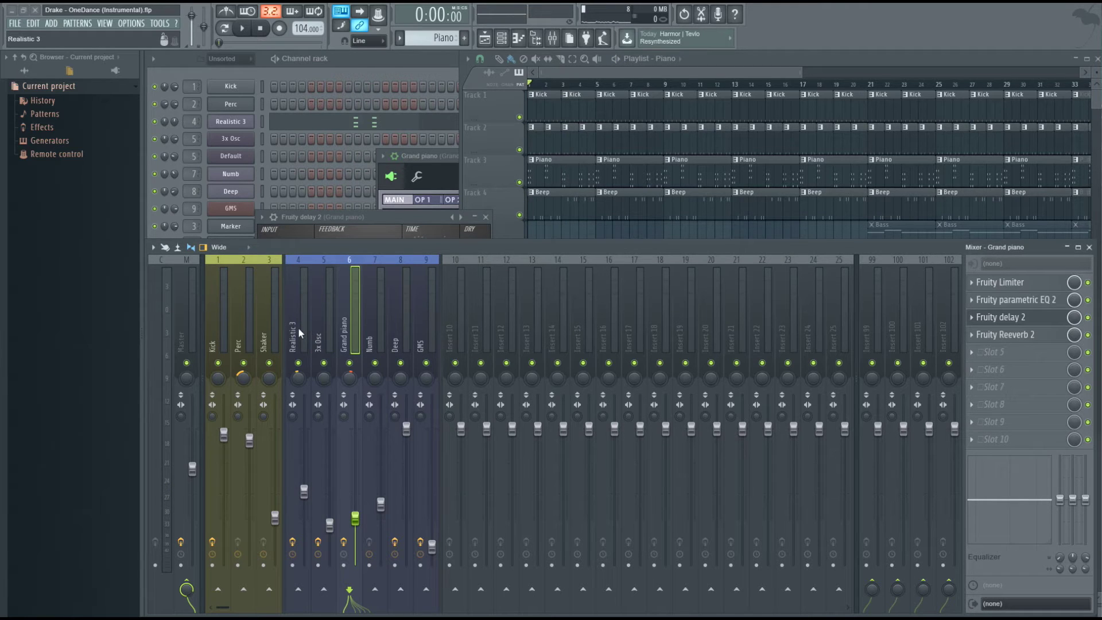
Step: Select the Realistic 3 mixer track and examine the boosts in its Fruity parametric EQ 2 curve, closing the equalizer again
click(298, 327)
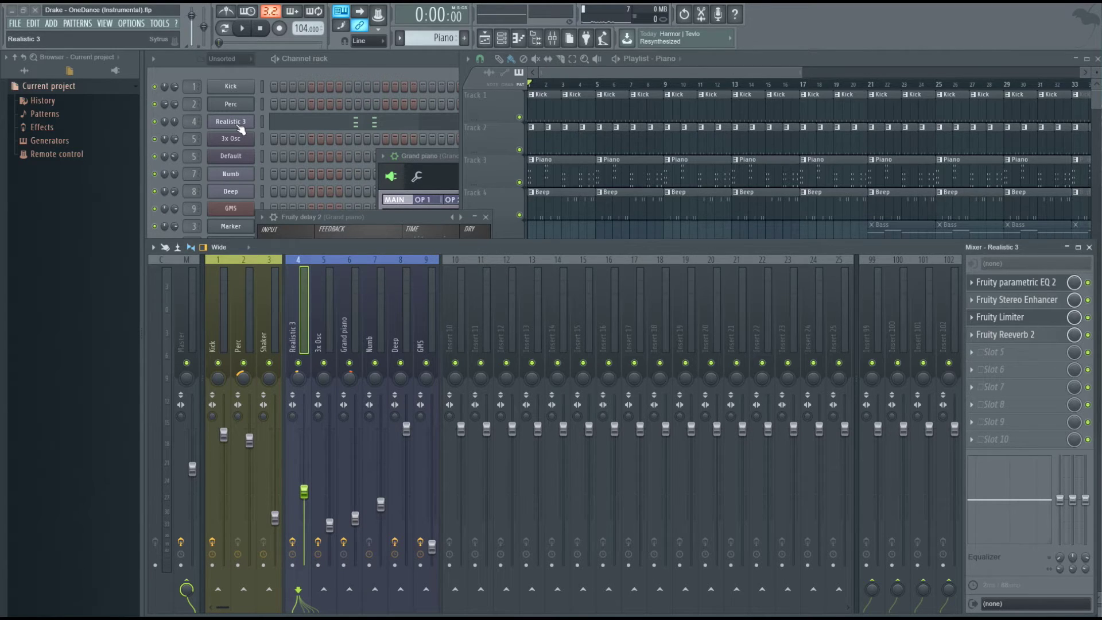
click(1003, 282)
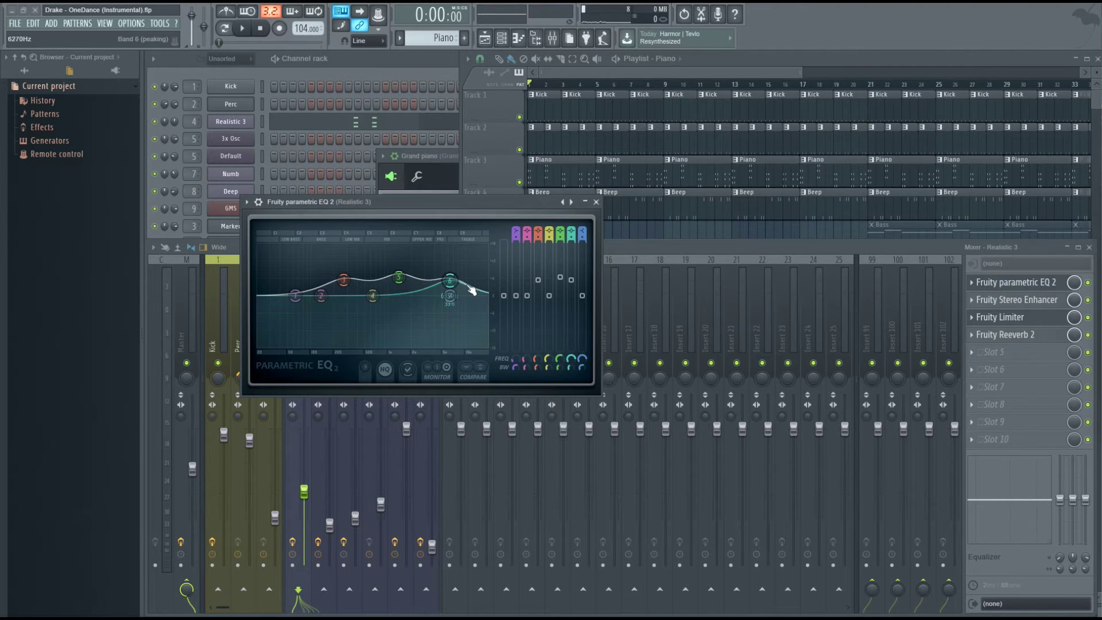
click(597, 202)
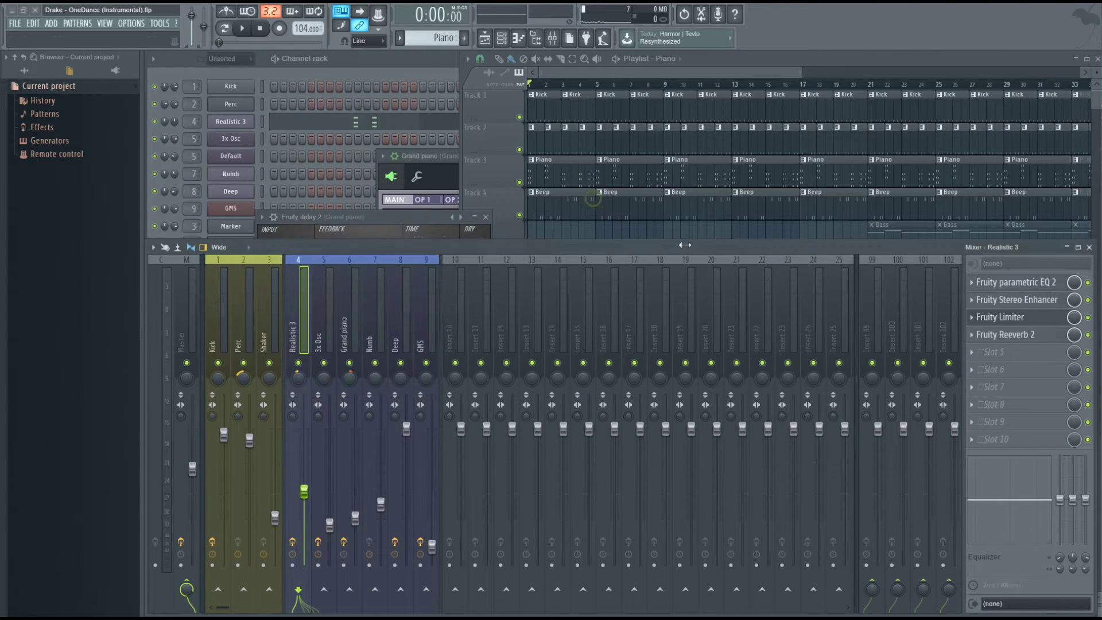
Step: Apply the "For strings" preset in Realistic 3's Fruity Stereo Enhancer and close the effect
click(985, 299)
right_click(460, 217)
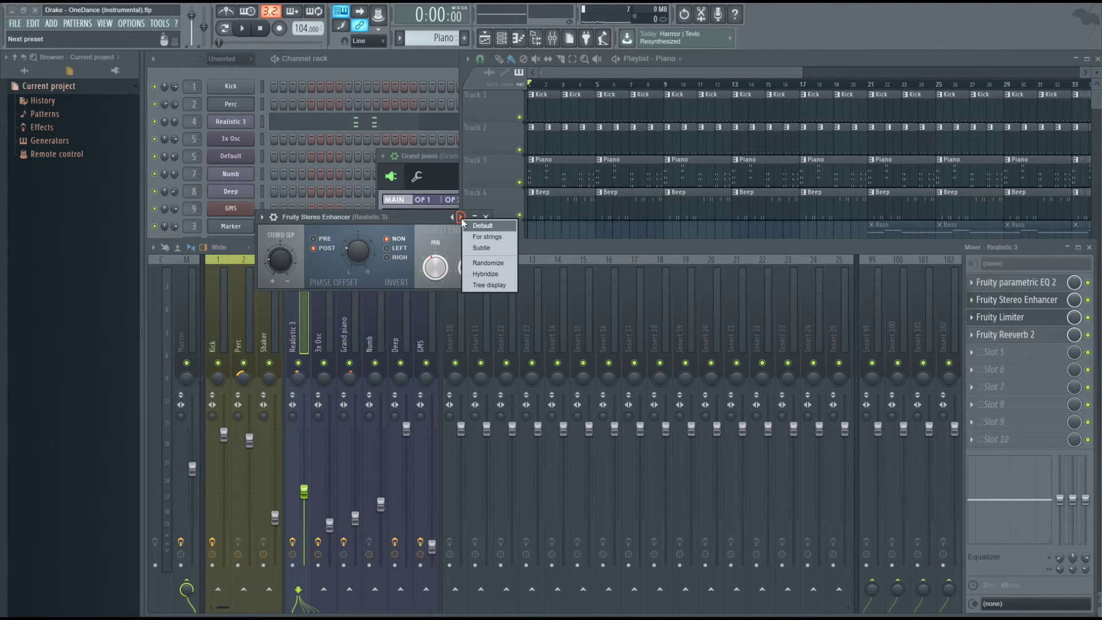
click(483, 237)
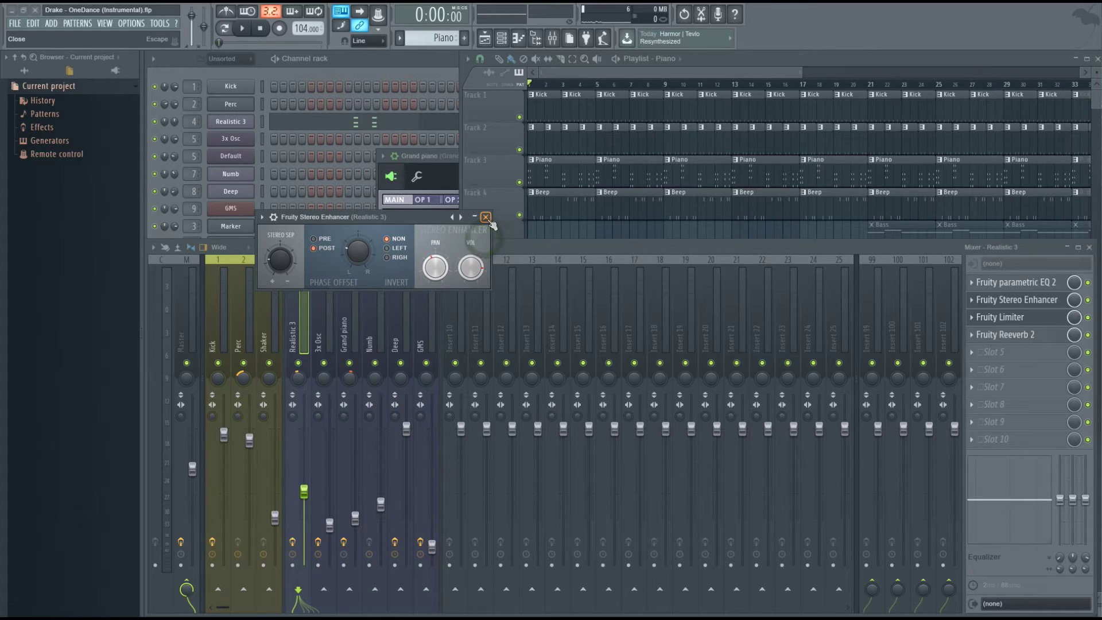
click(486, 218)
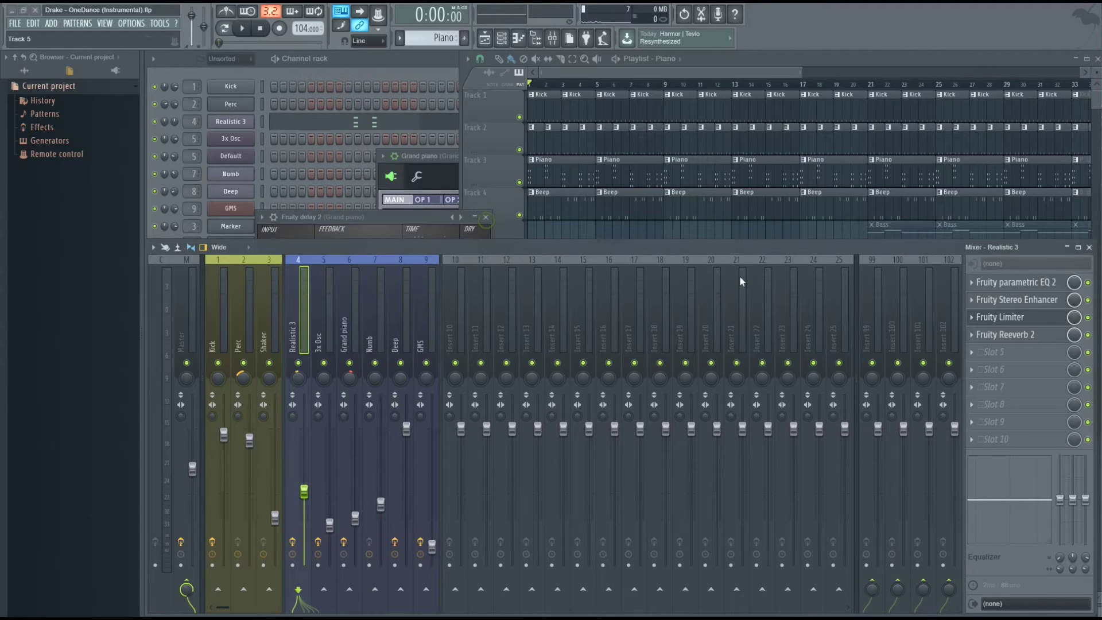
Step: Examine the compression threshold and ratio in Realistic 3's Fruity Limiter and close it
click(1029, 319)
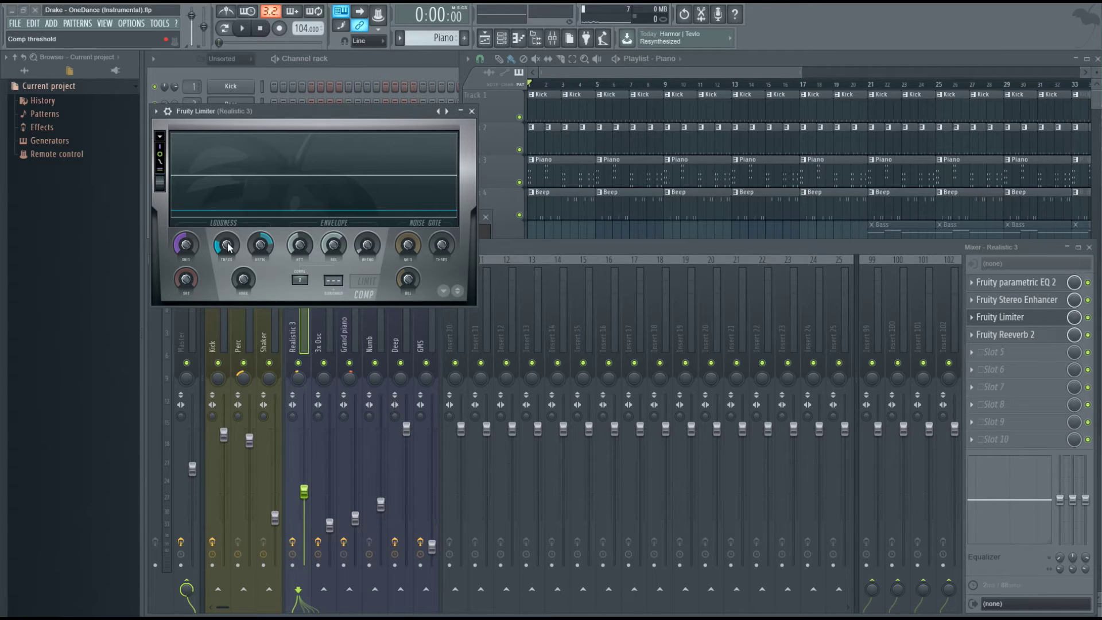
drag(227, 245, 261, 243)
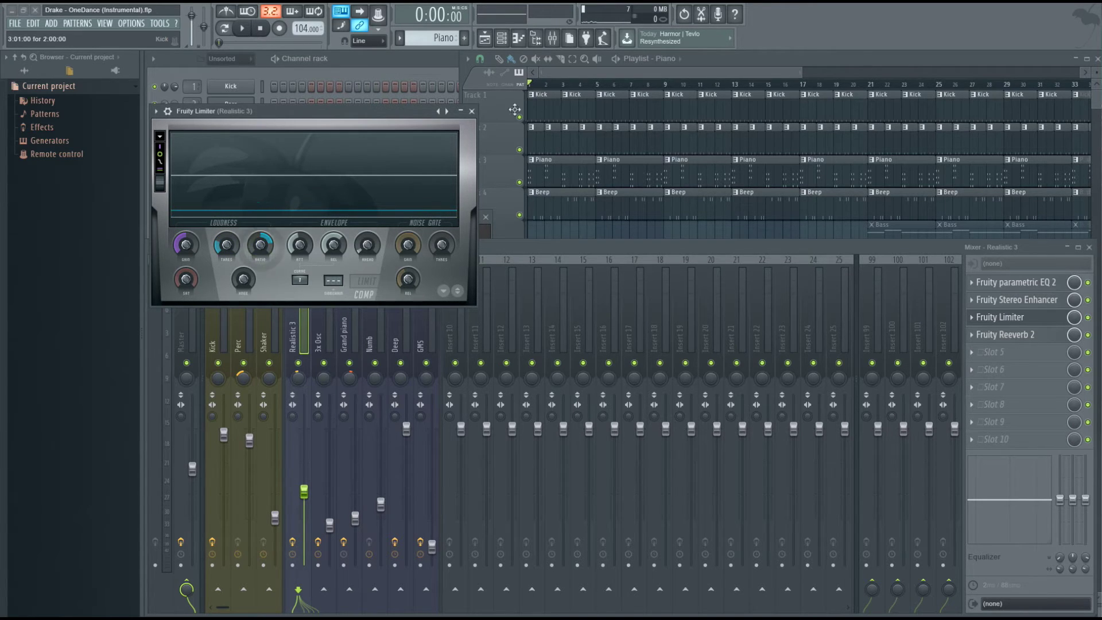
click(472, 113)
Step: Adjust the wet level of Realistic 3's Fruity Reeverb 2 to 31% and audition the reverb with the arrangement
click(1012, 338)
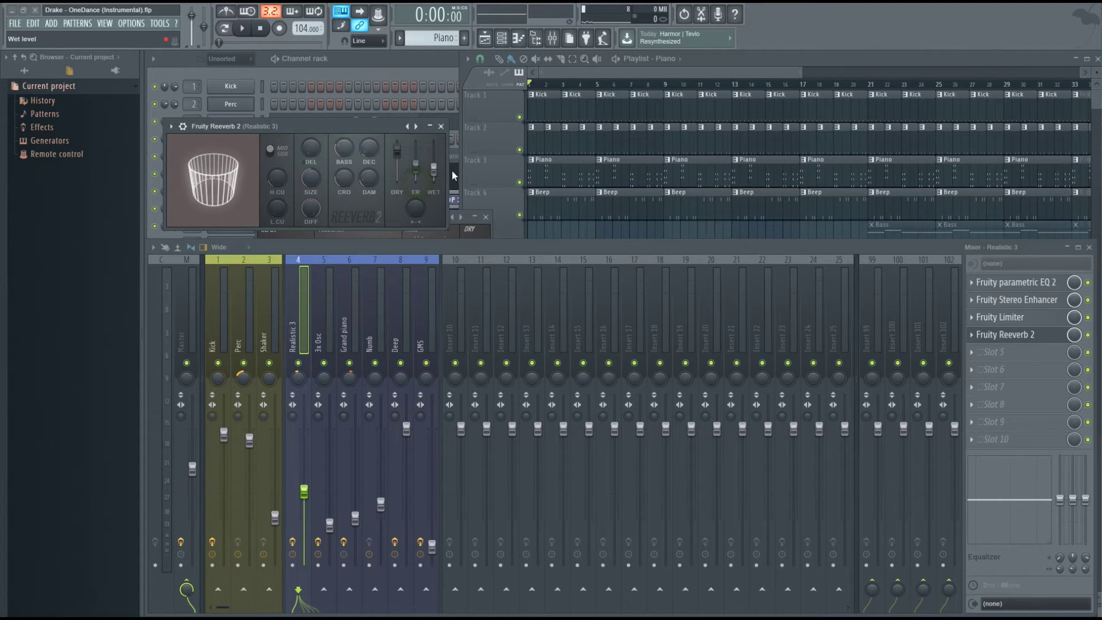
drag(434, 167, 434, 172)
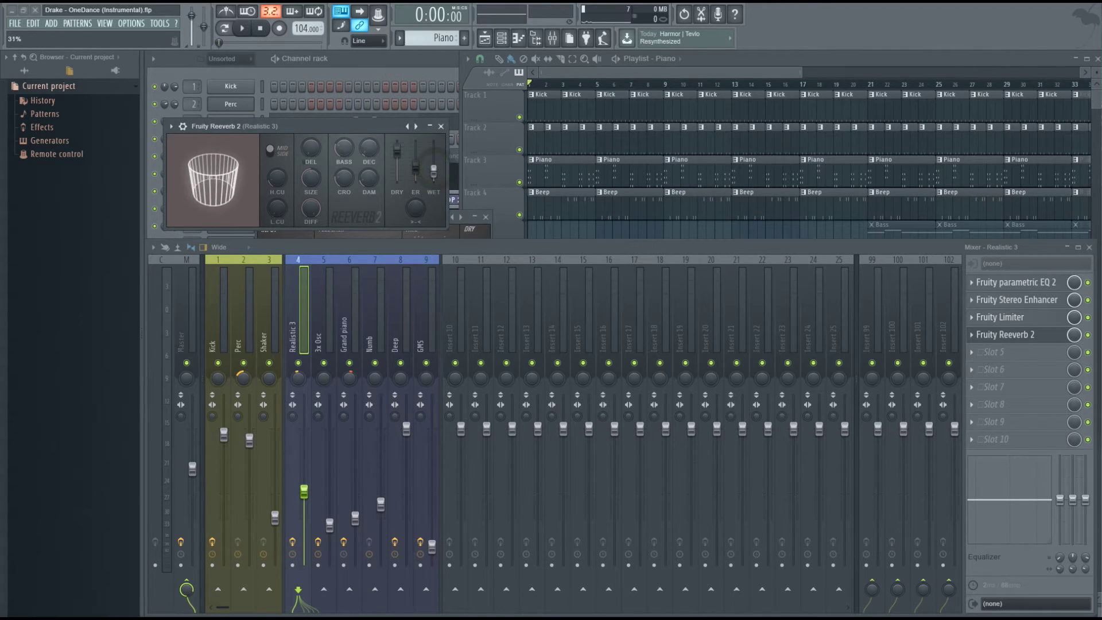
key(space)
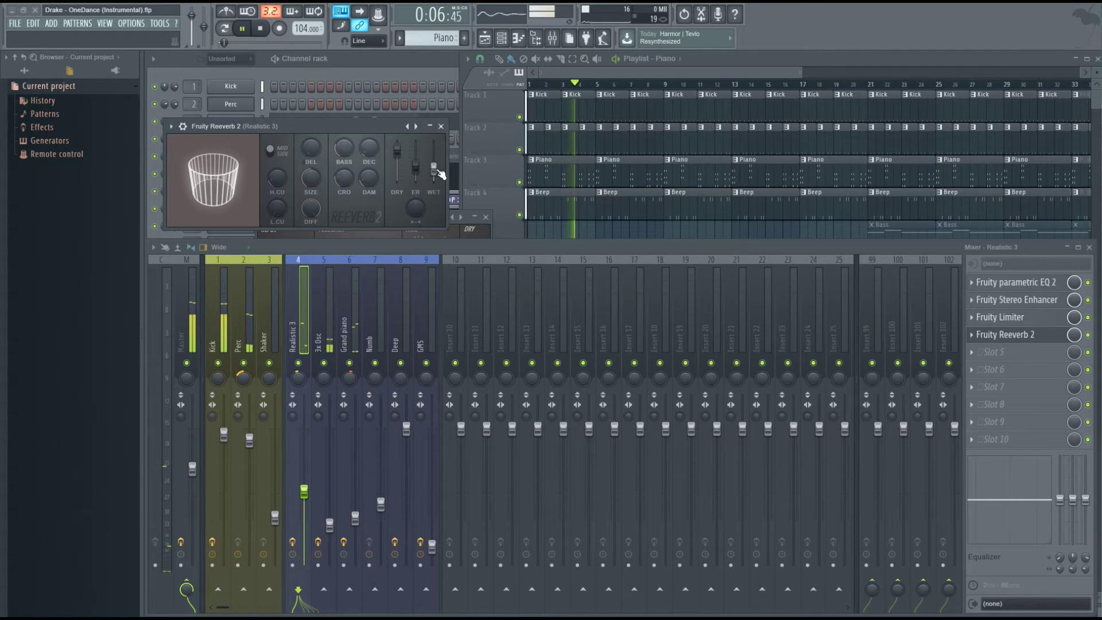
key(space)
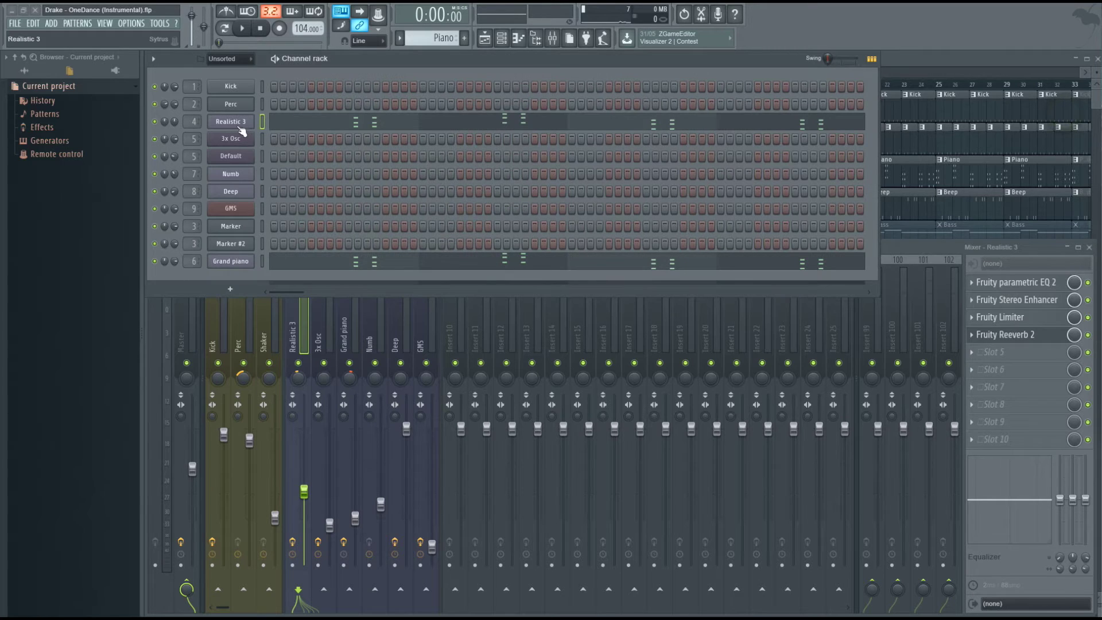
Step: Try nearly even velocities on all Realistic 3 notes in the Piano pattern and play the arrangement to compare with the varied ones
click(302, 125)
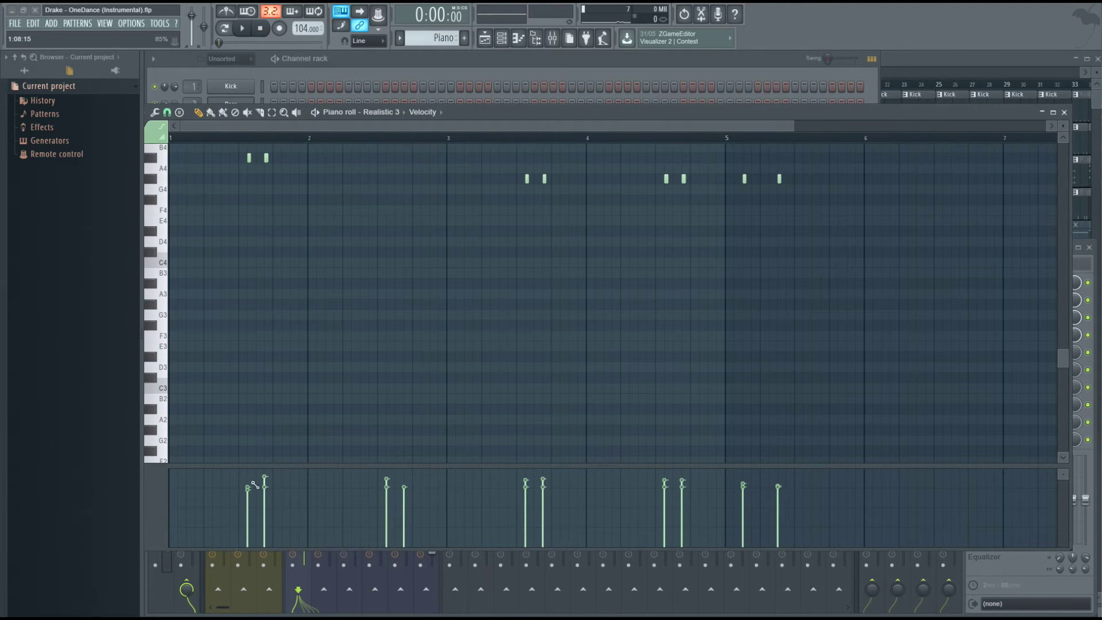
drag(728, 481, 835, 488)
key(space)
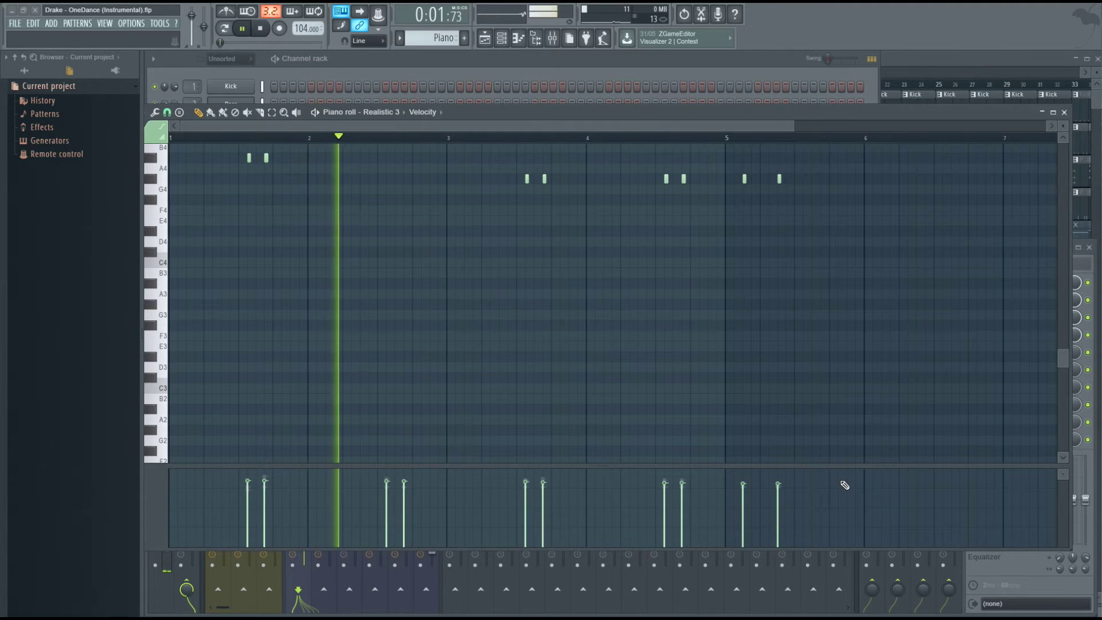
key(space)
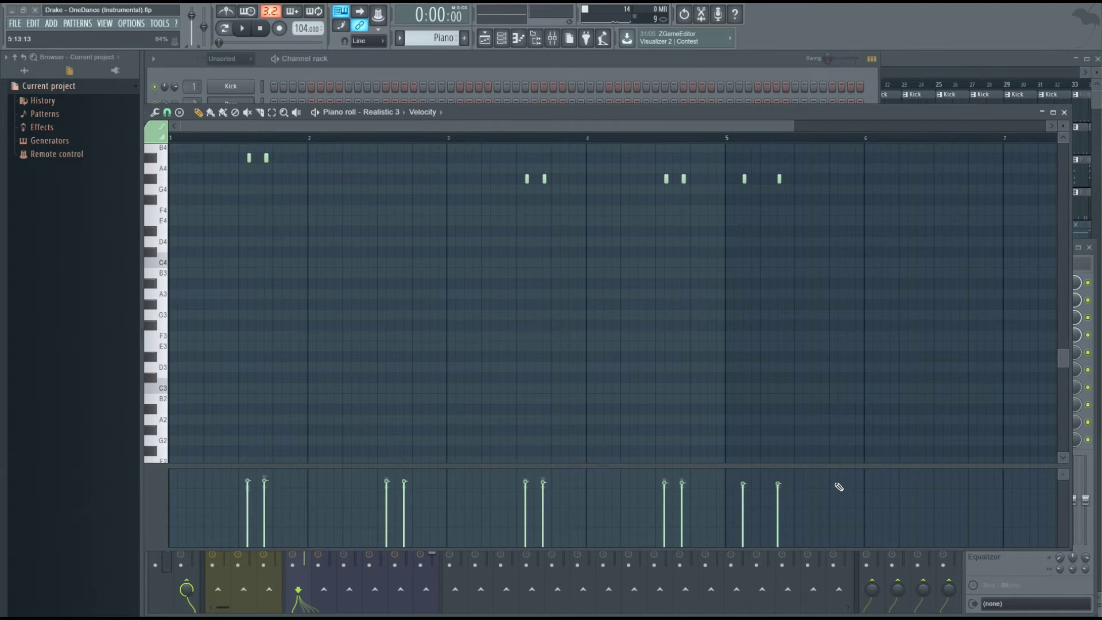
drag(839, 486, 252, 488)
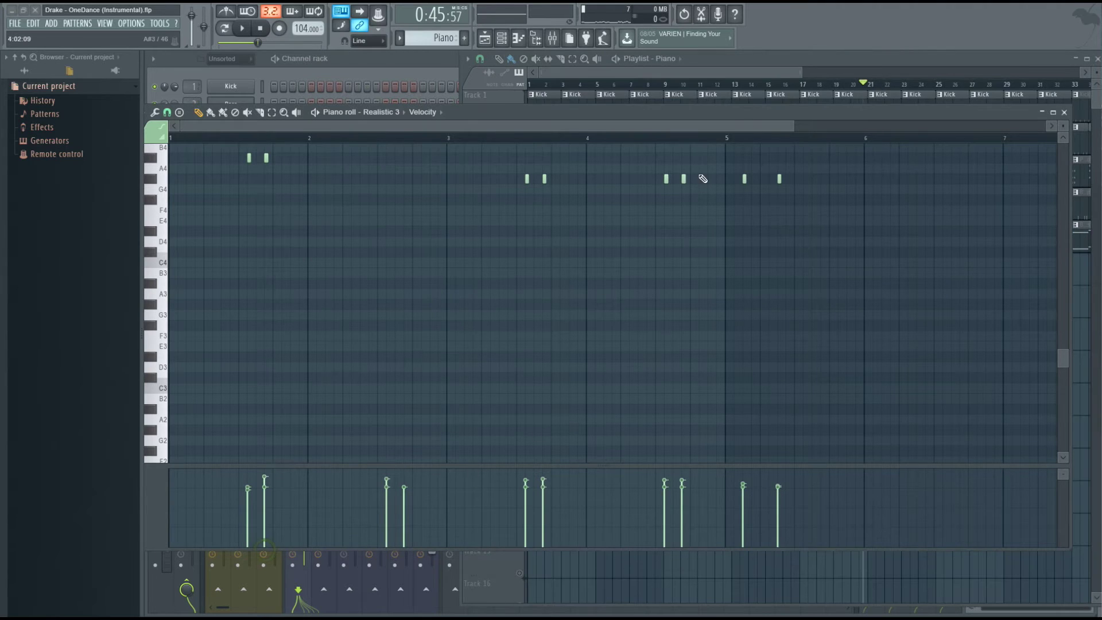
Step: Bring up the playlist and play the arrangement from just before bar 21, where the Bass pattern enters
click(772, 79)
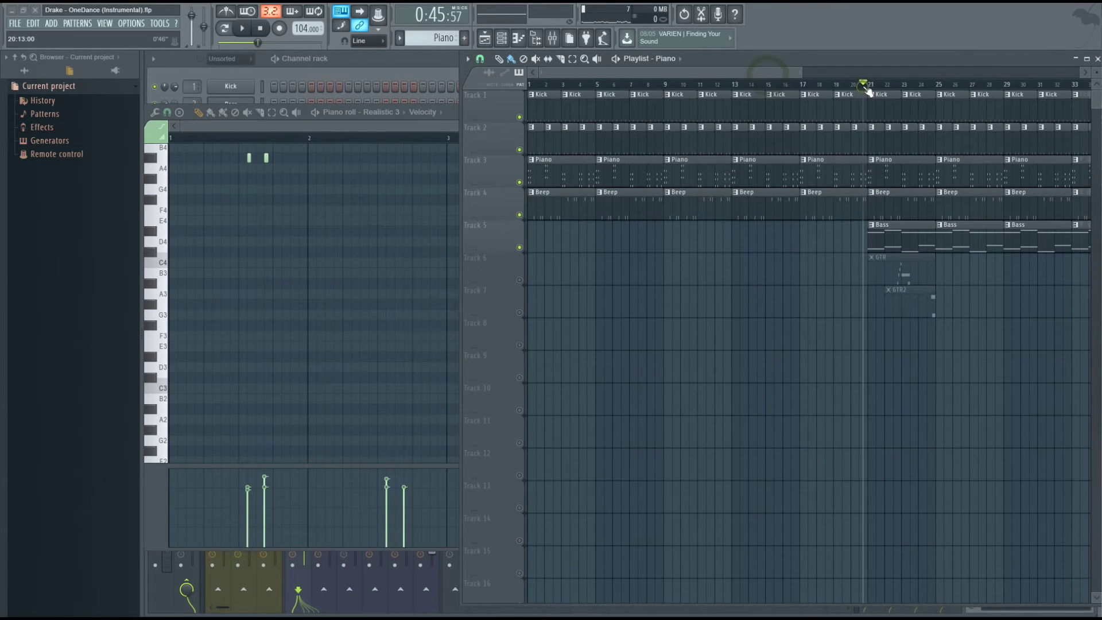
key(space)
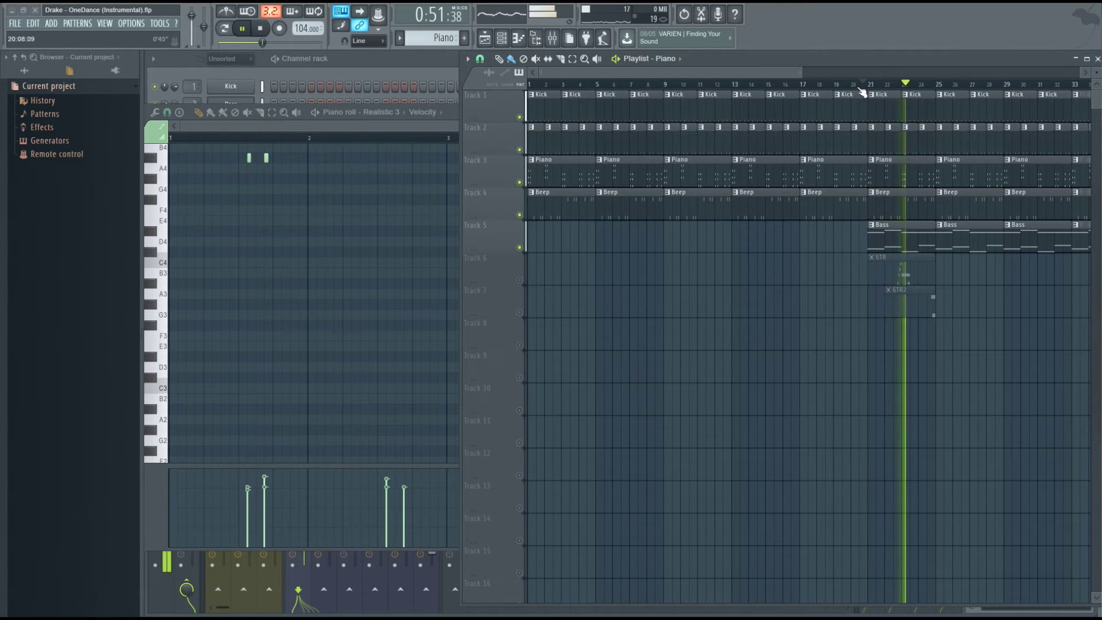
key(space)
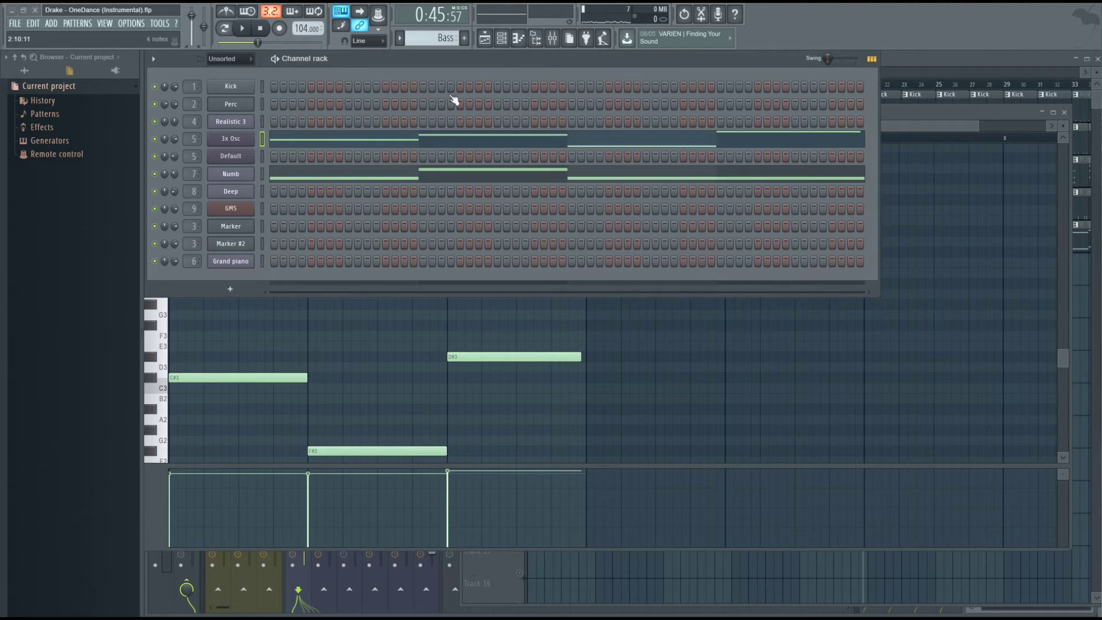
Step: Examine the 3x Osc settings and its four Bass pattern notes, briefly trying an extra A1 note in bar 1 and removing it
click(232, 138)
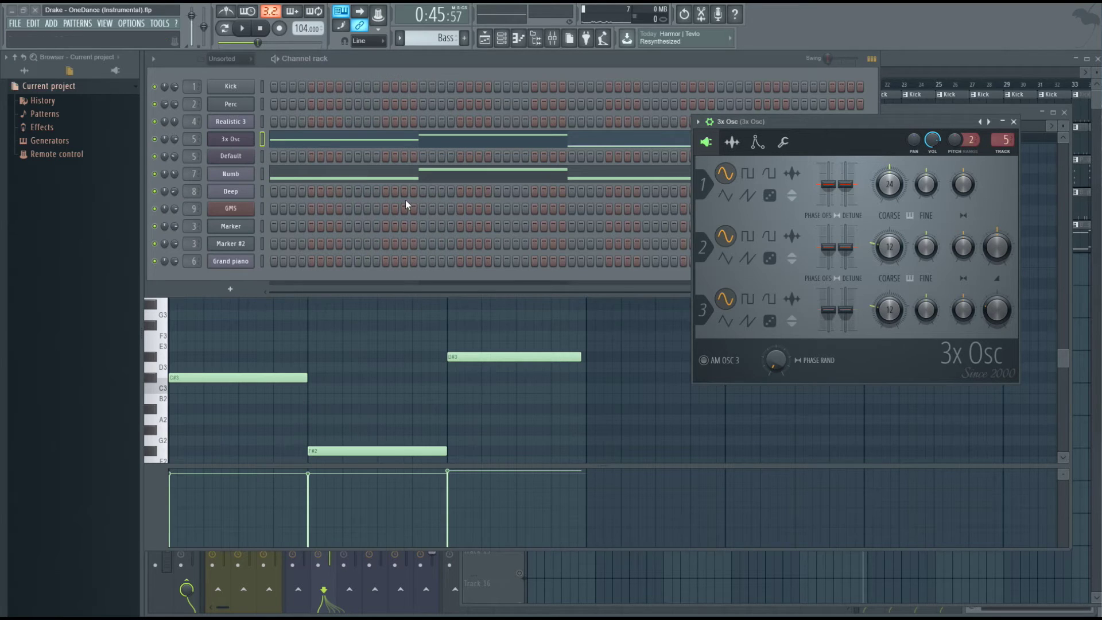
click(372, 139)
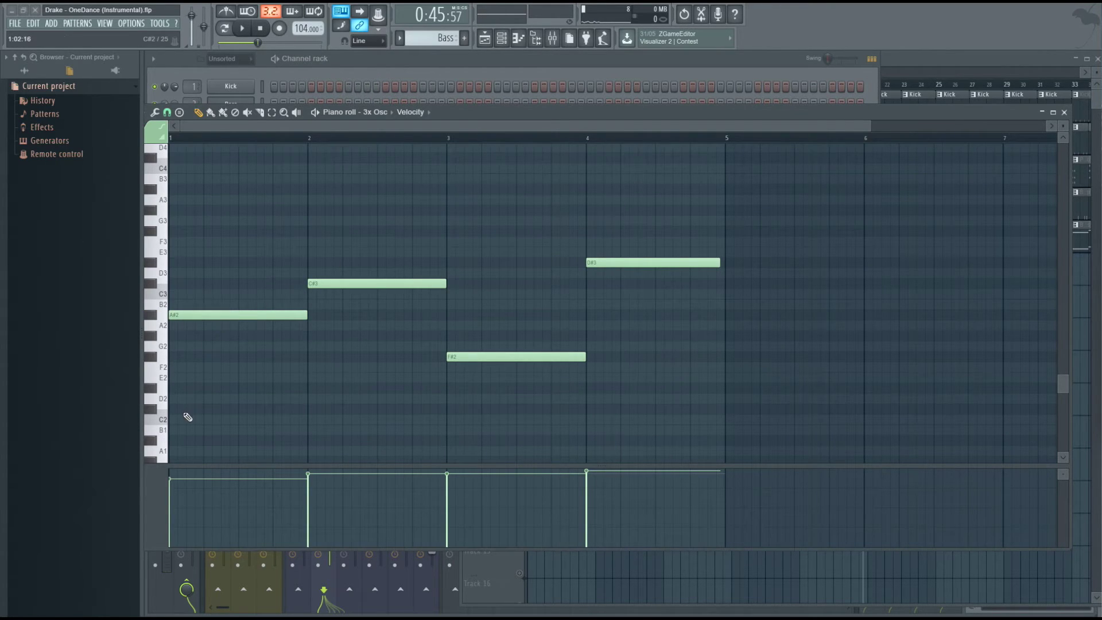
click(173, 451)
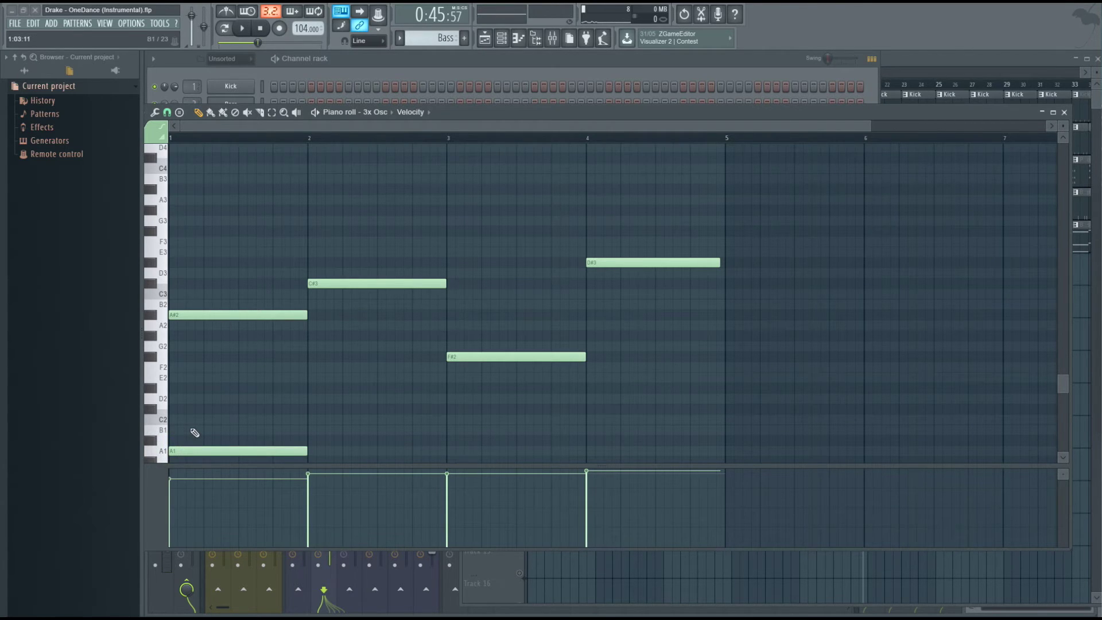
right_click(192, 450)
Step: Bring up the mixer and examine the Fruity Compressor settings on the 3x Osc track
click(552, 38)
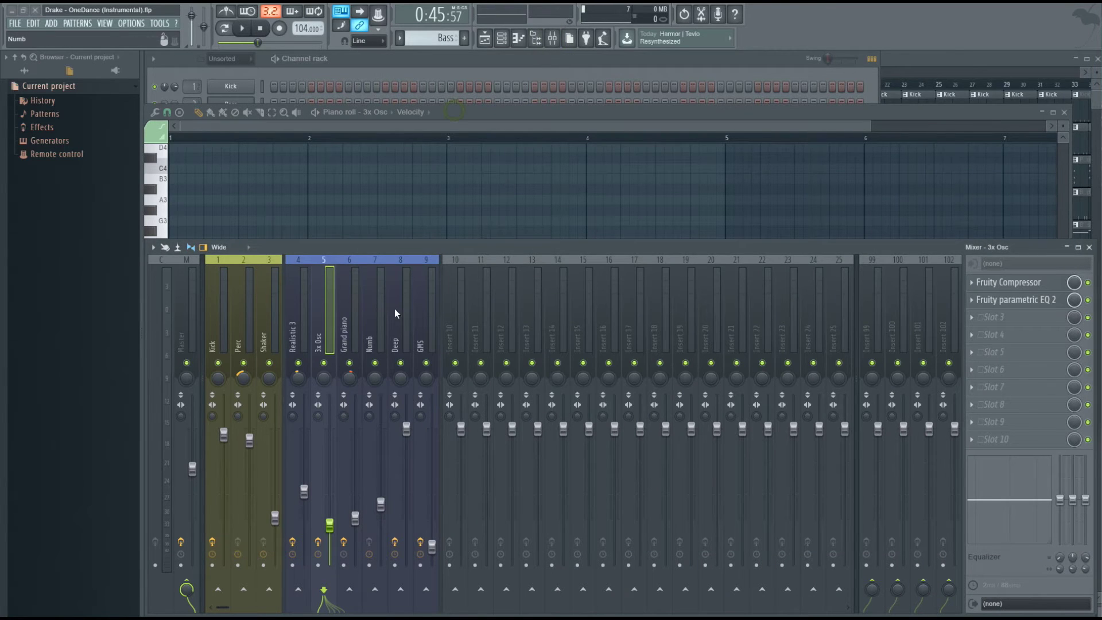
click(993, 287)
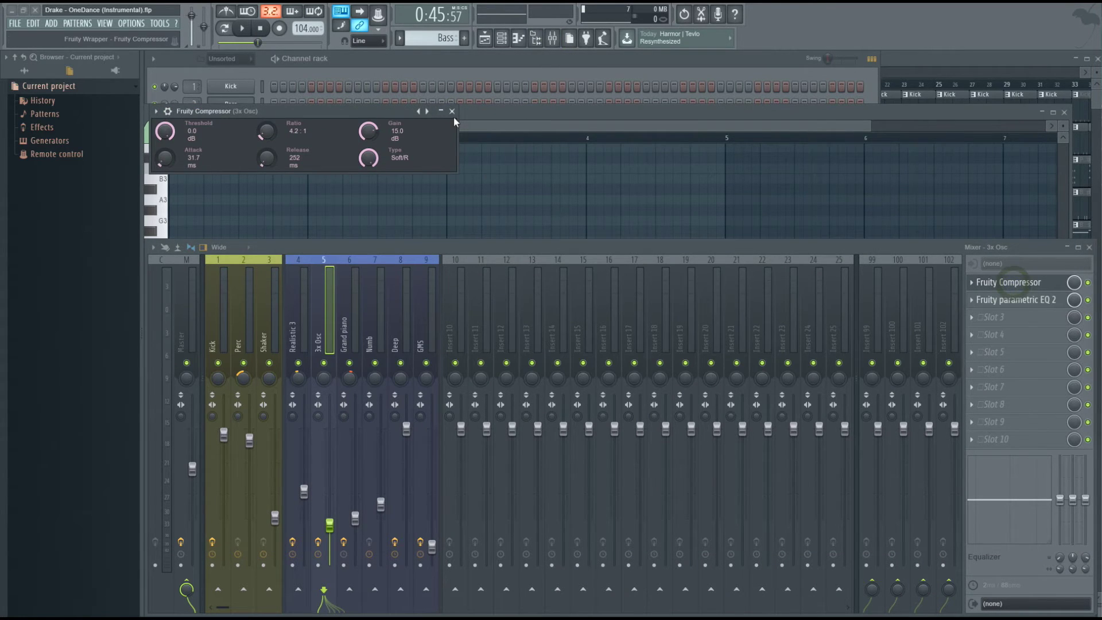
click(427, 112)
click(450, 188)
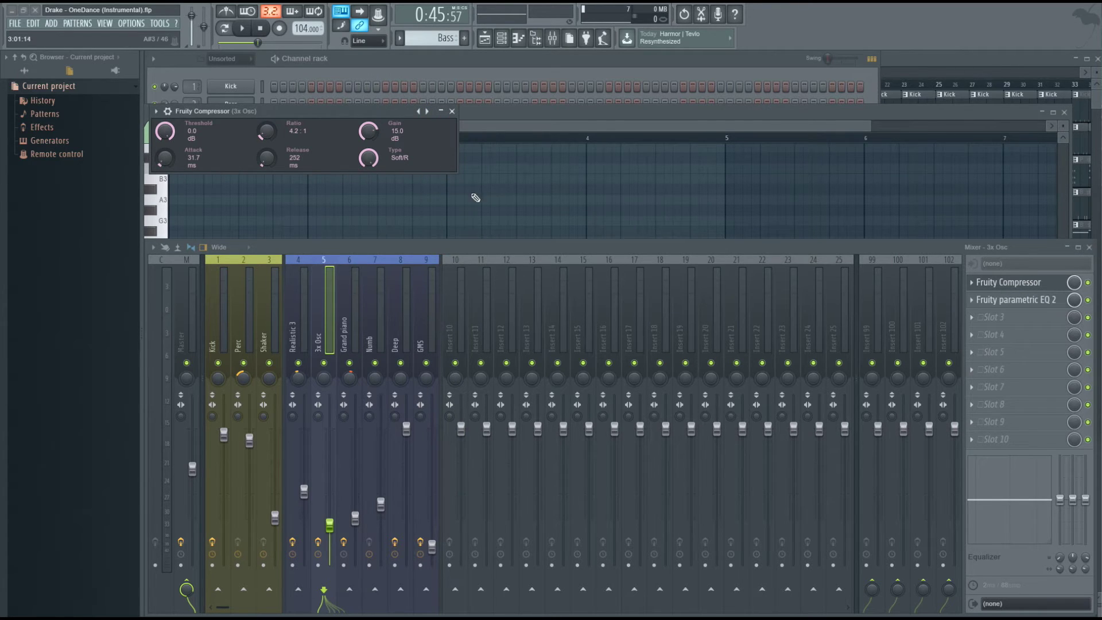
Step: Compare the bass with and without the 3x Osc track's compressor and equalizer by bypassing and re-enabling both during playback
click(1087, 299)
click(1088, 283)
key(space)
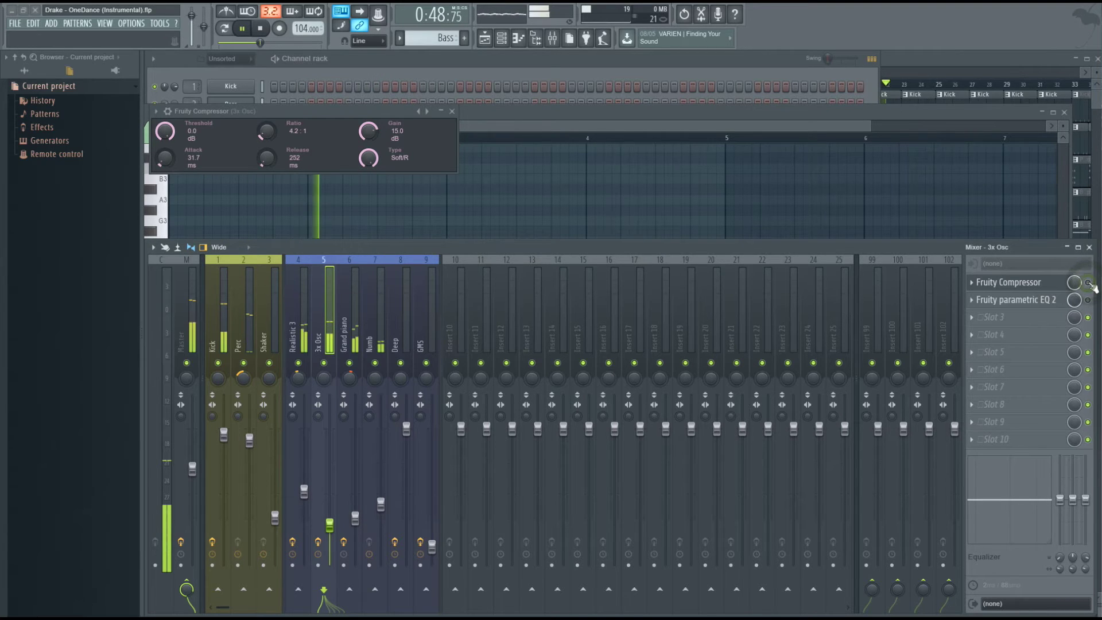
click(1087, 283)
click(1087, 300)
Step: Examine the band 2 boost in the 3x Osc track's Fruity parametric EQ 2 while playing the bass section
click(1049, 303)
key(space)
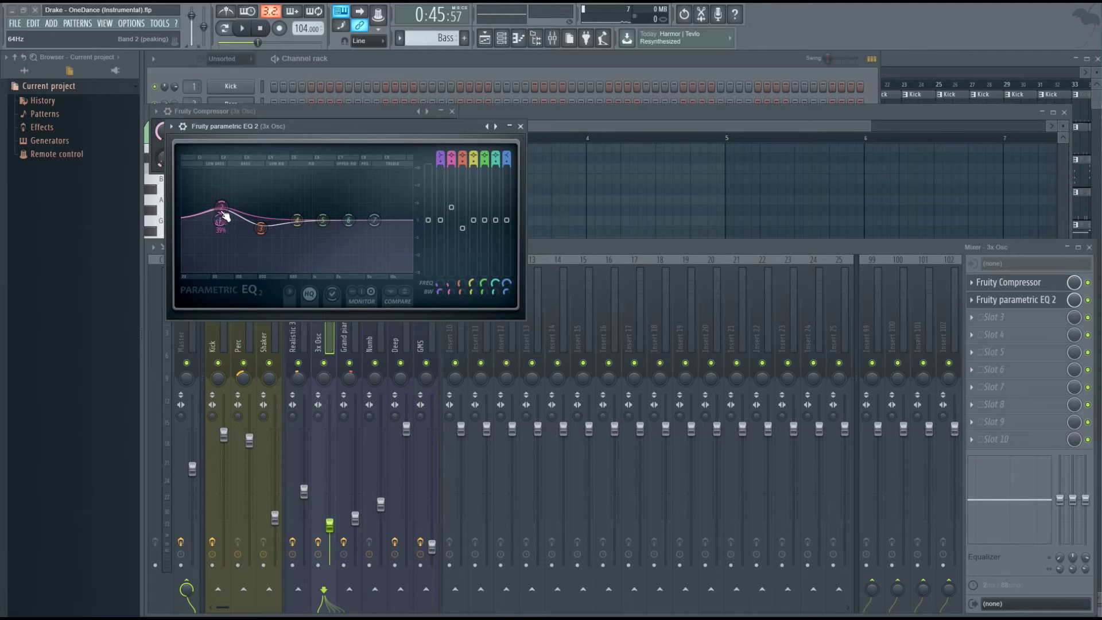
key(space)
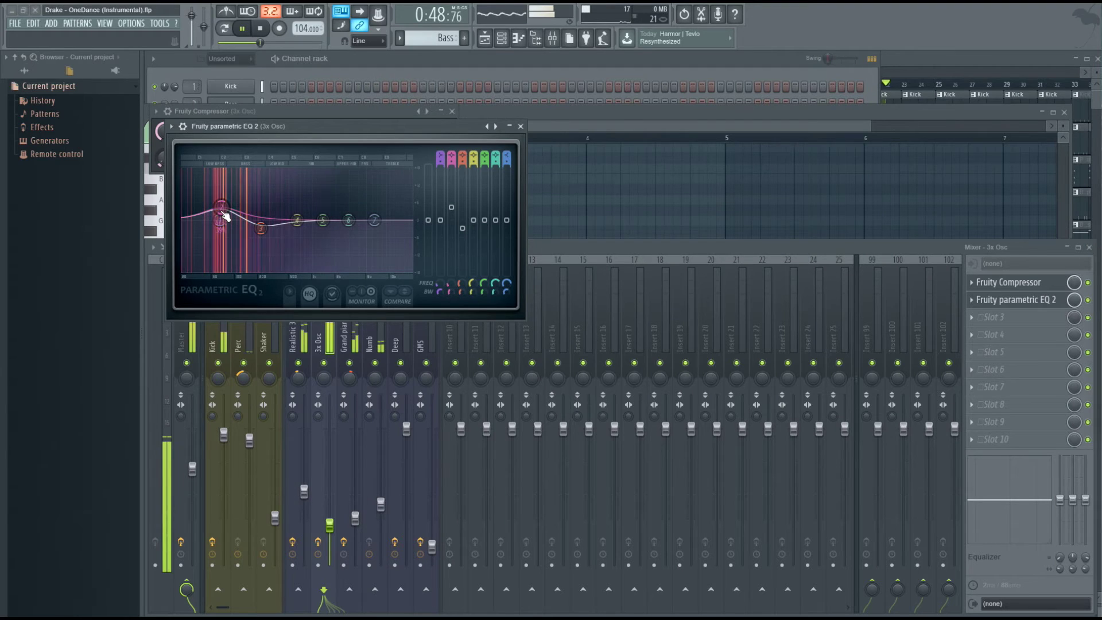
key(space)
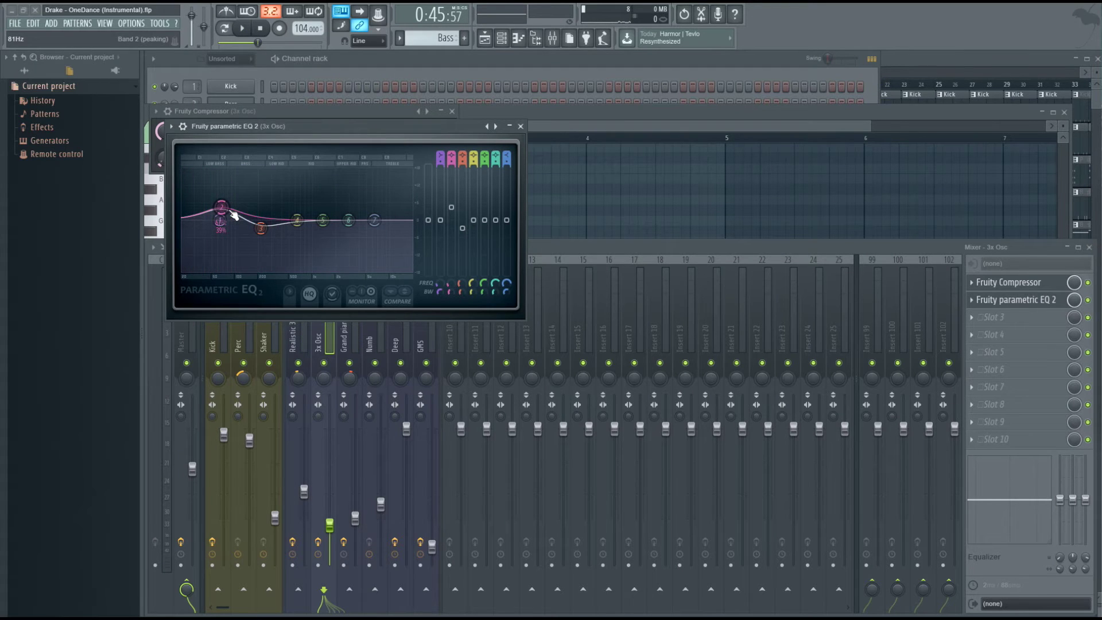
Step: View Numb's notes in the Bass pattern and open the Numb channel's Sytrus instrument settings
click(381, 64)
click(292, 177)
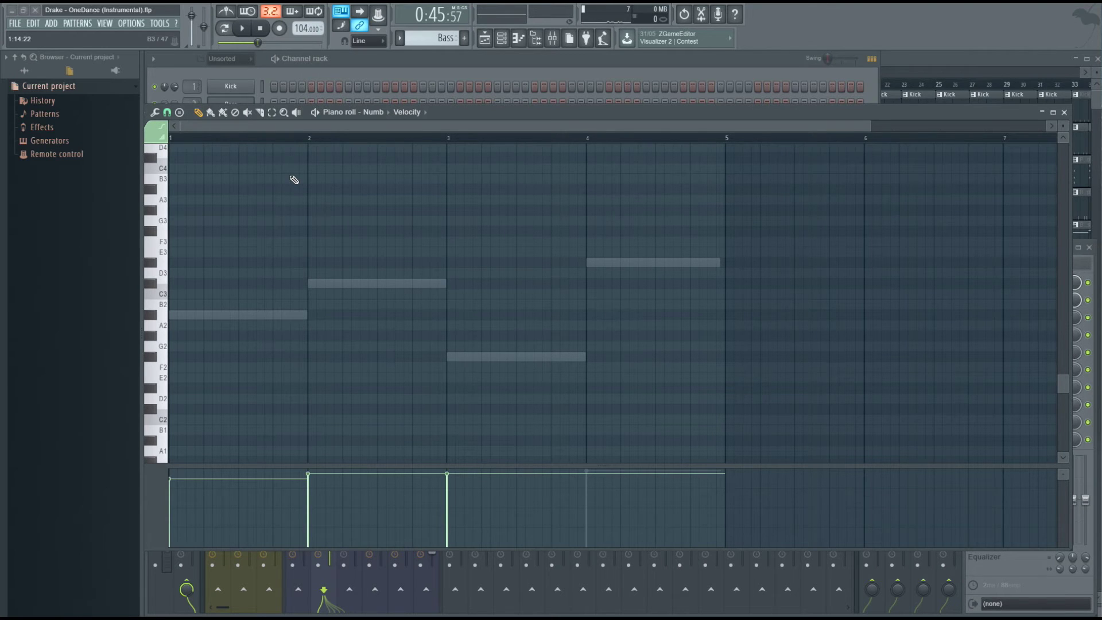
click(374, 59)
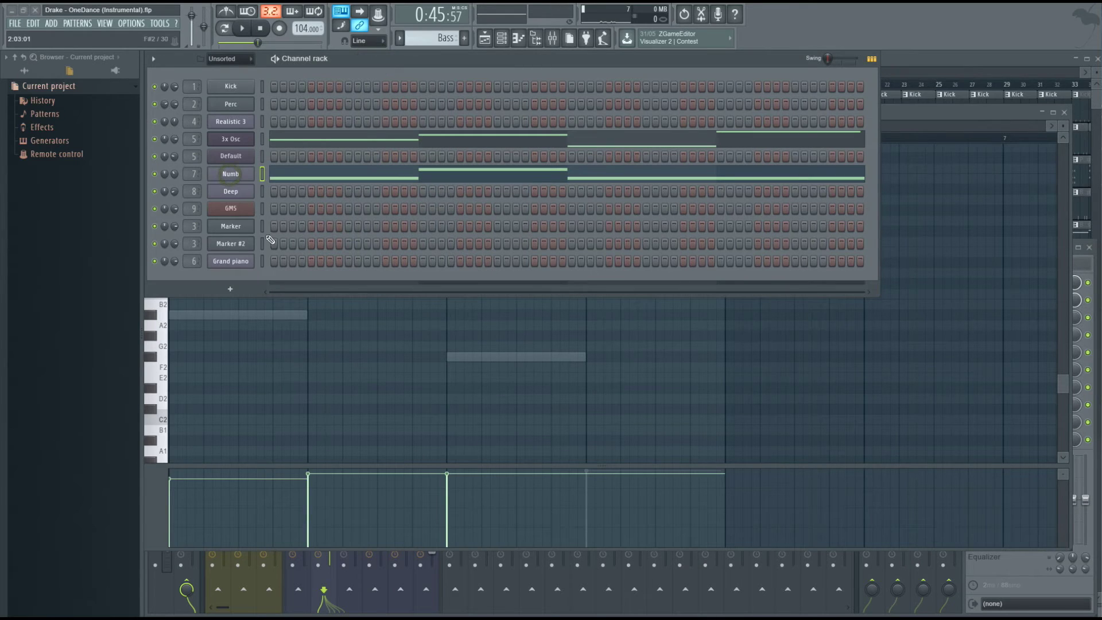
click(231, 175)
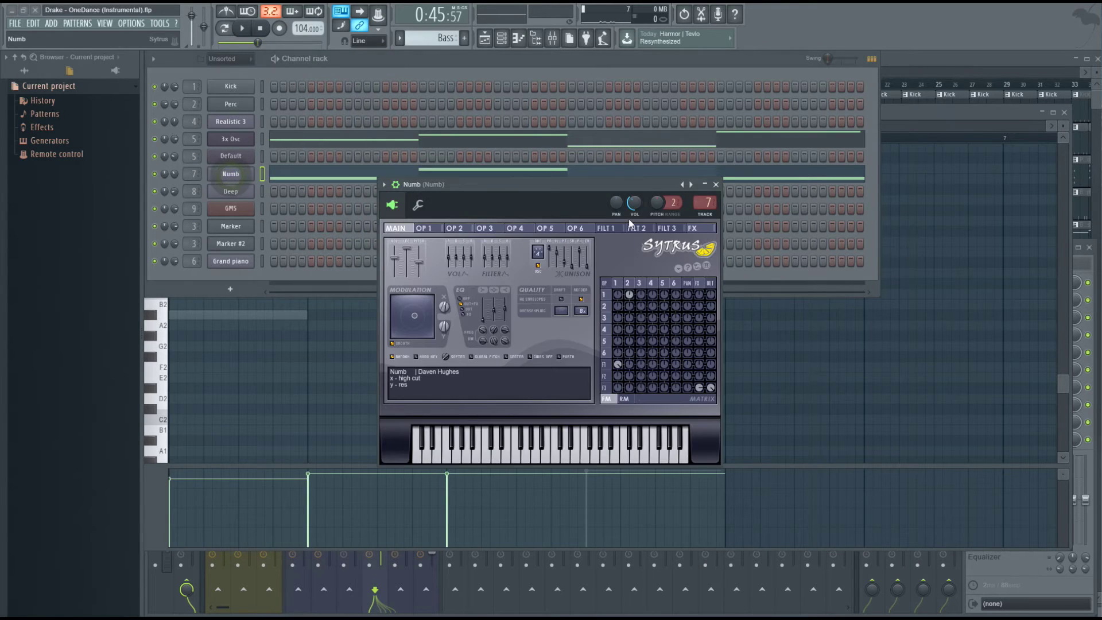
Step: Browse the Sytrus preset list for Numb, check Numb's mixer track for effects, and close the instrument window
click(688, 186)
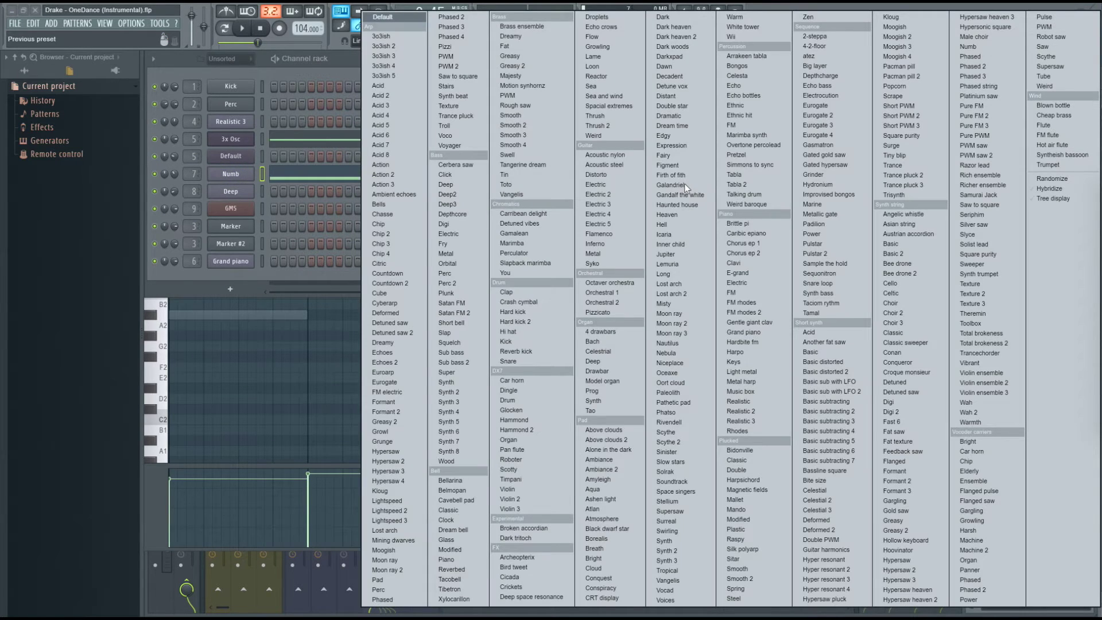
click(969, 46)
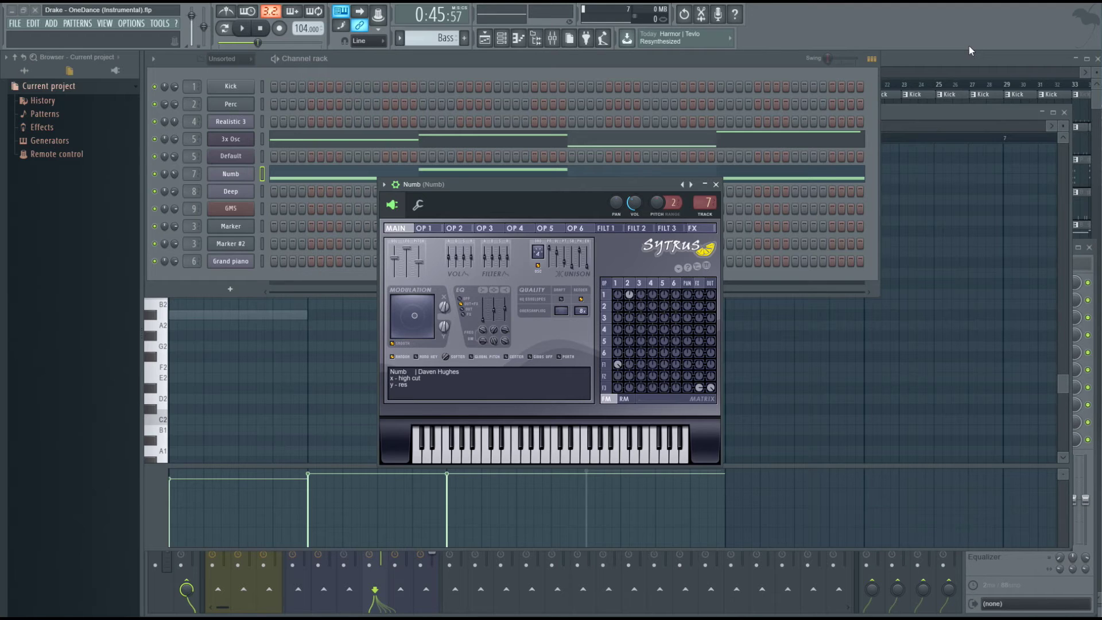
double_click(708, 202)
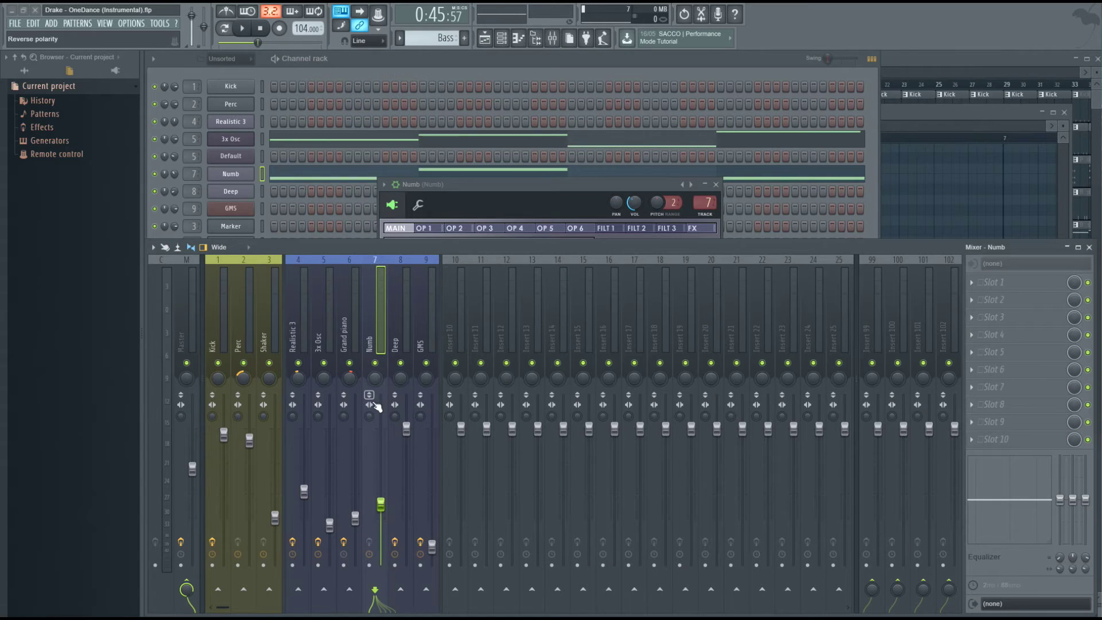
click(522, 184)
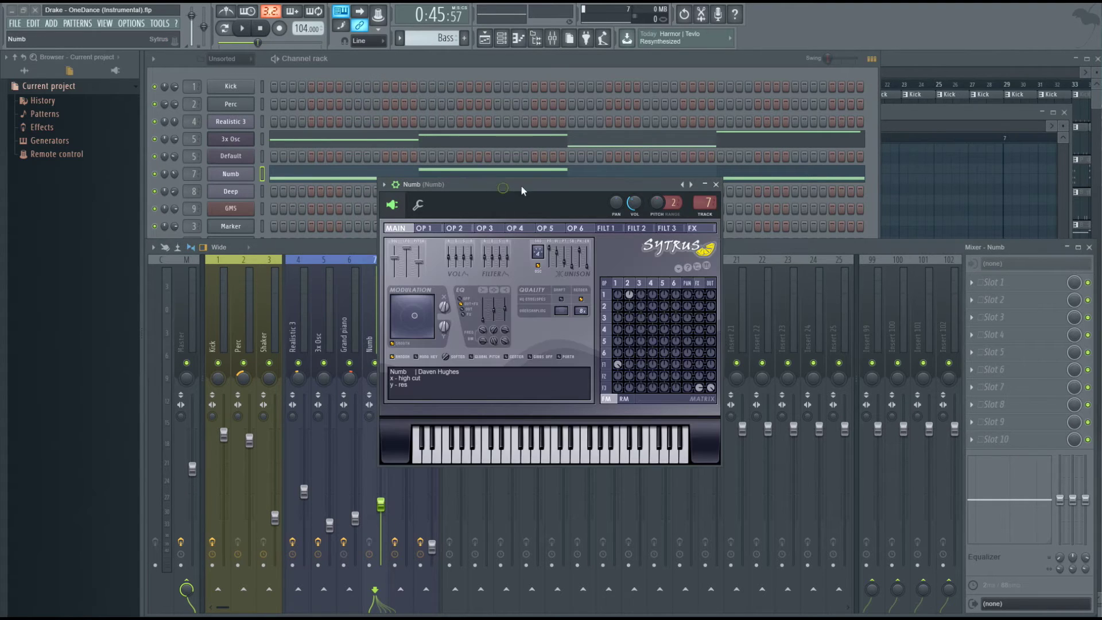
click(716, 184)
Step: Unmute playlist Track 6 with the GTR pattern and play back the section from bar 21
click(964, 60)
click(810, 69)
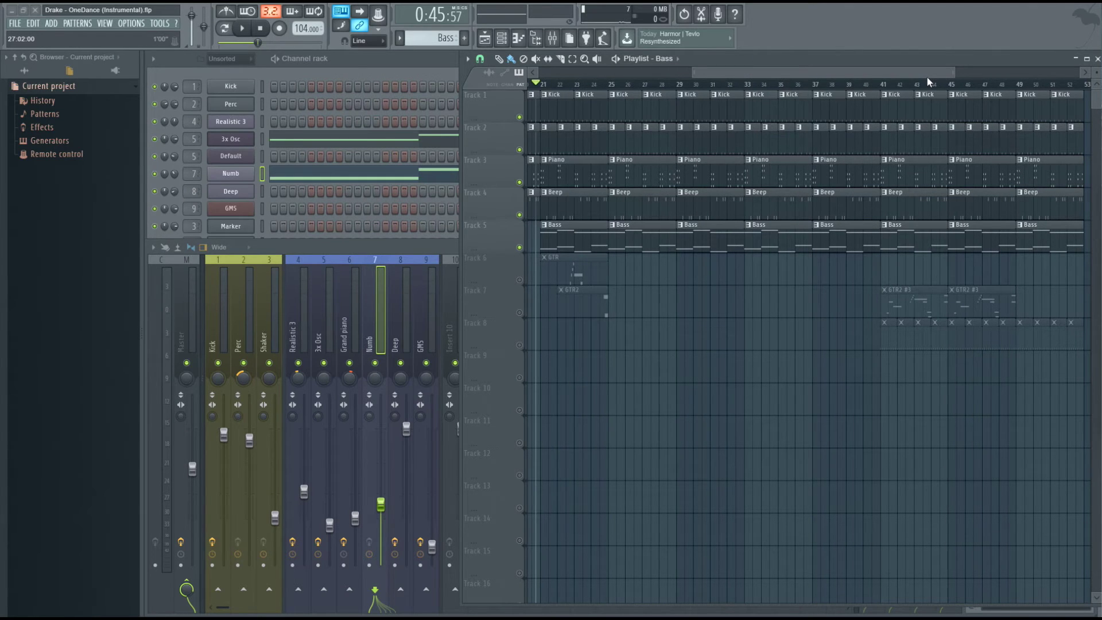
click(520, 280)
key(space)
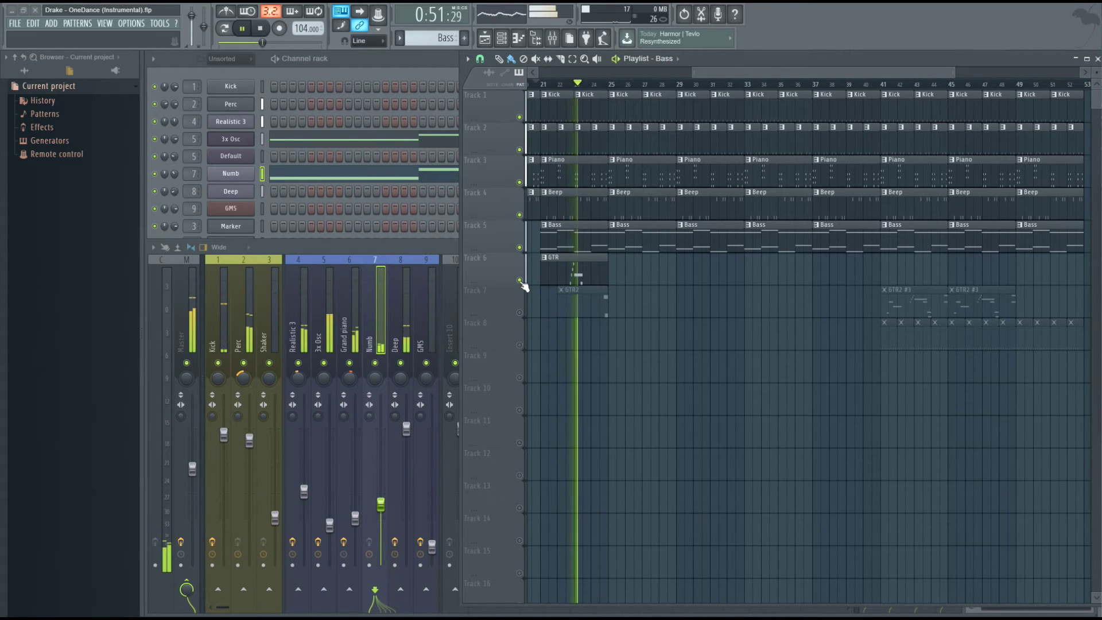
key(space)
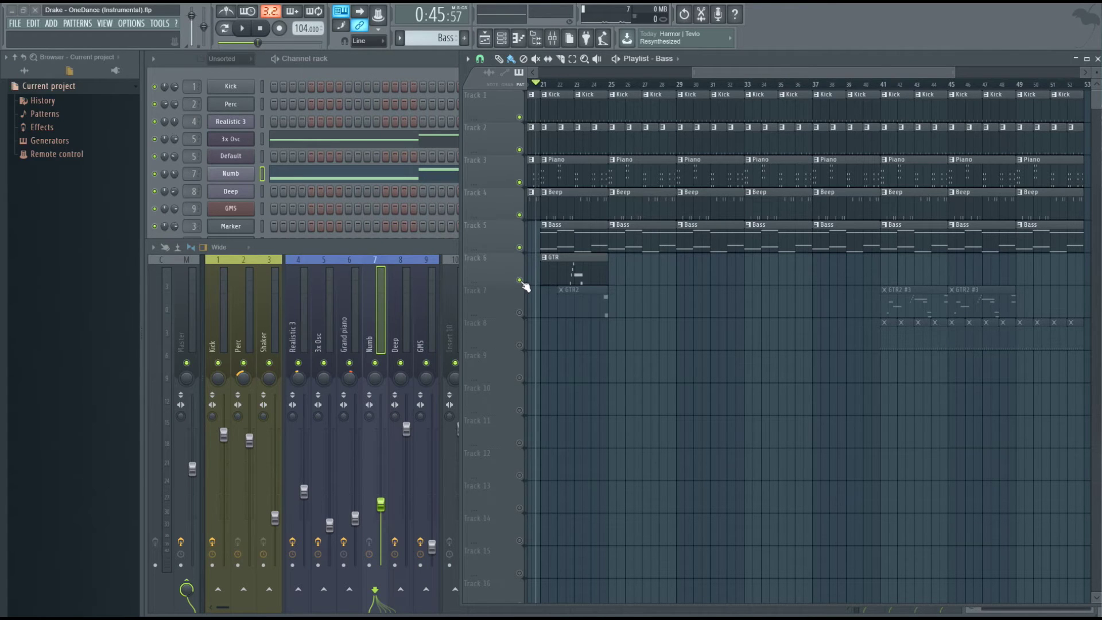
Step: View the GTR pattern's notes and load the Deep preset from the Bass category in the Deep channel's Sytrus
double_click(561, 277)
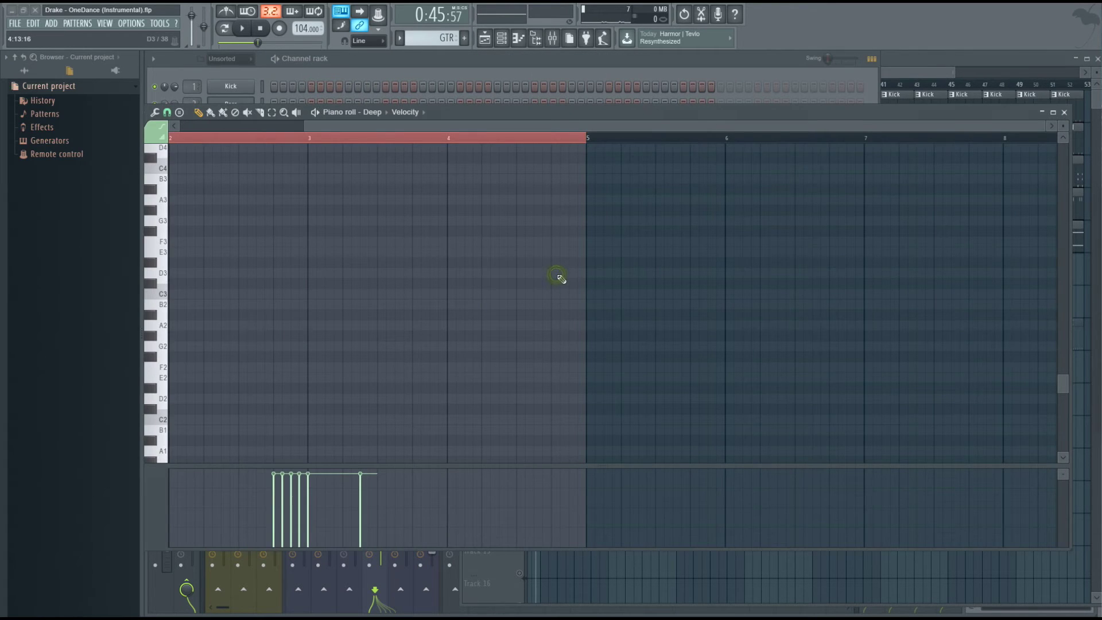
click(456, 63)
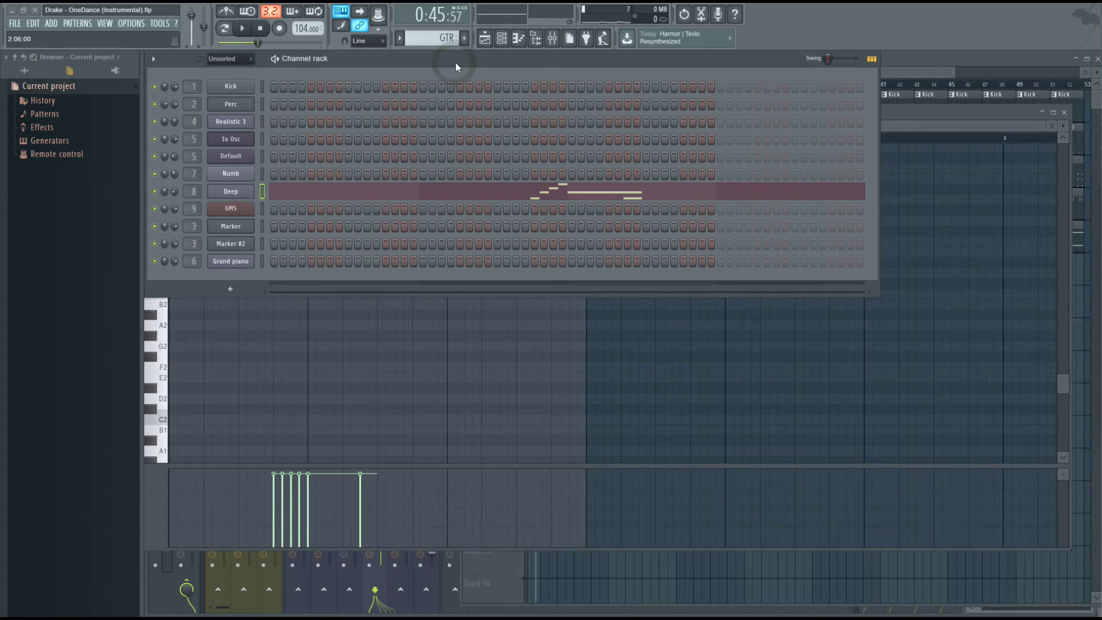
click(240, 194)
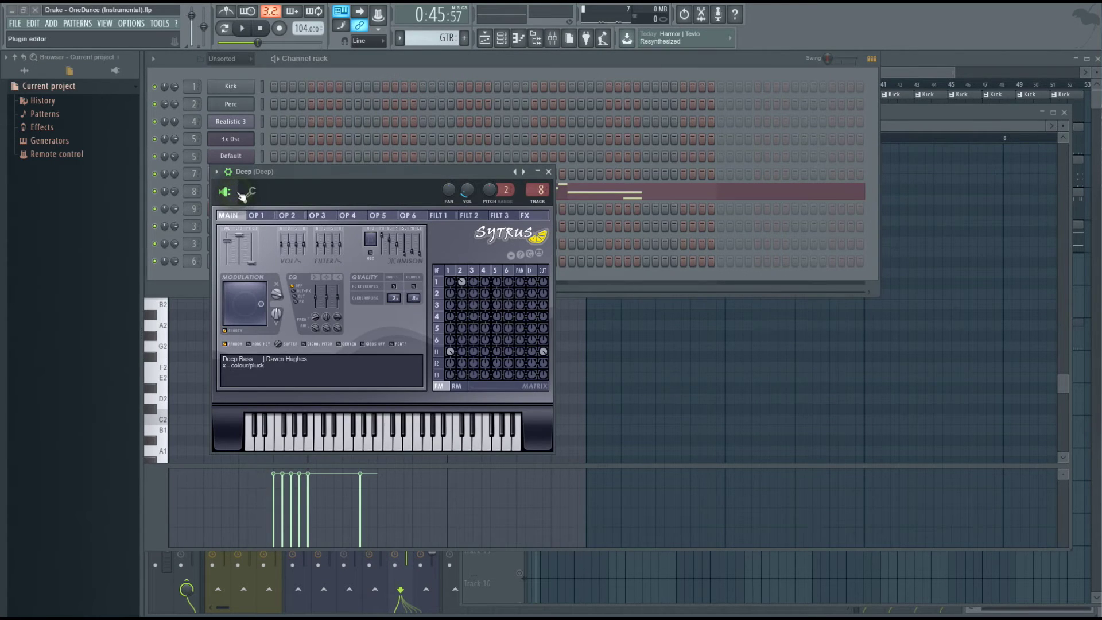
right_click(522, 171)
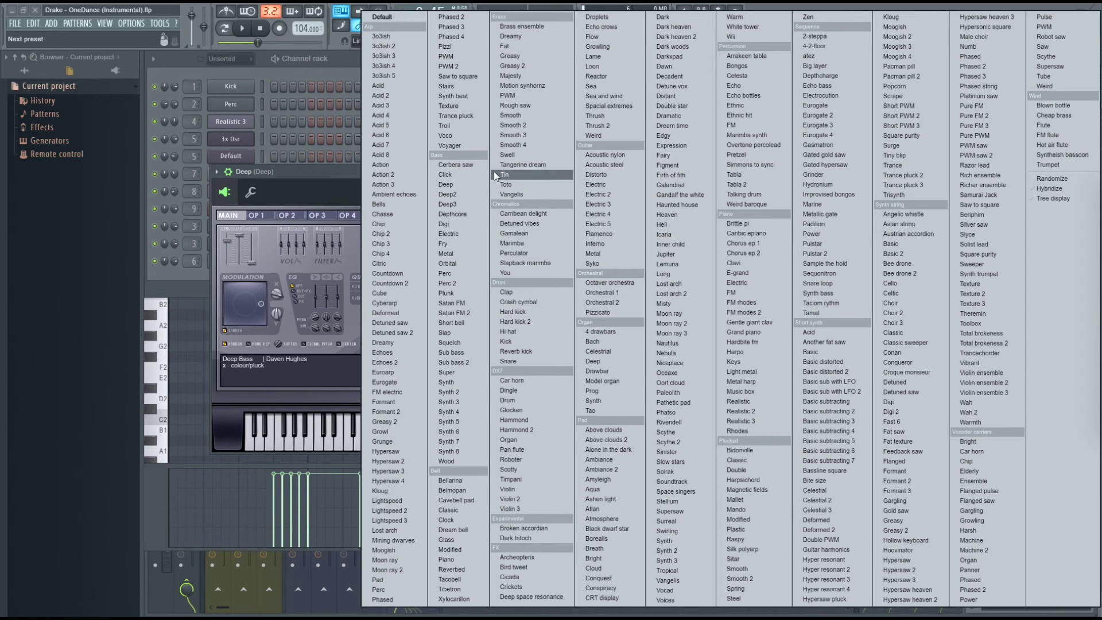
click(450, 186)
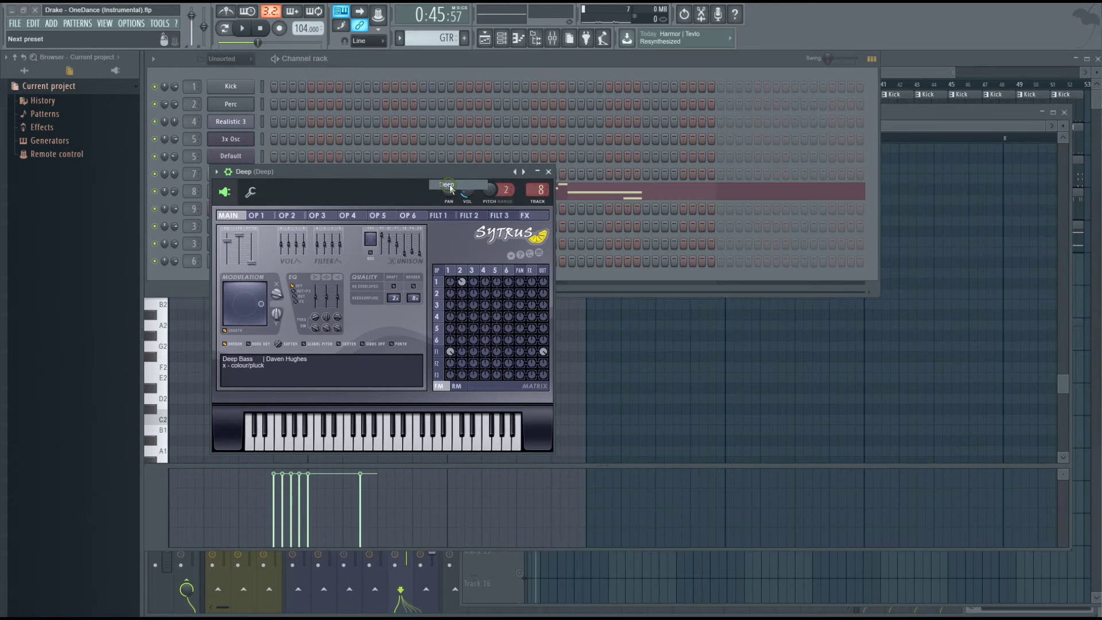
Step: In the Deep mixer track's Fruity parametric EQ 2, set band 1 to High pass at about 90 Hz, and select the 3x Osc track
click(554, 40)
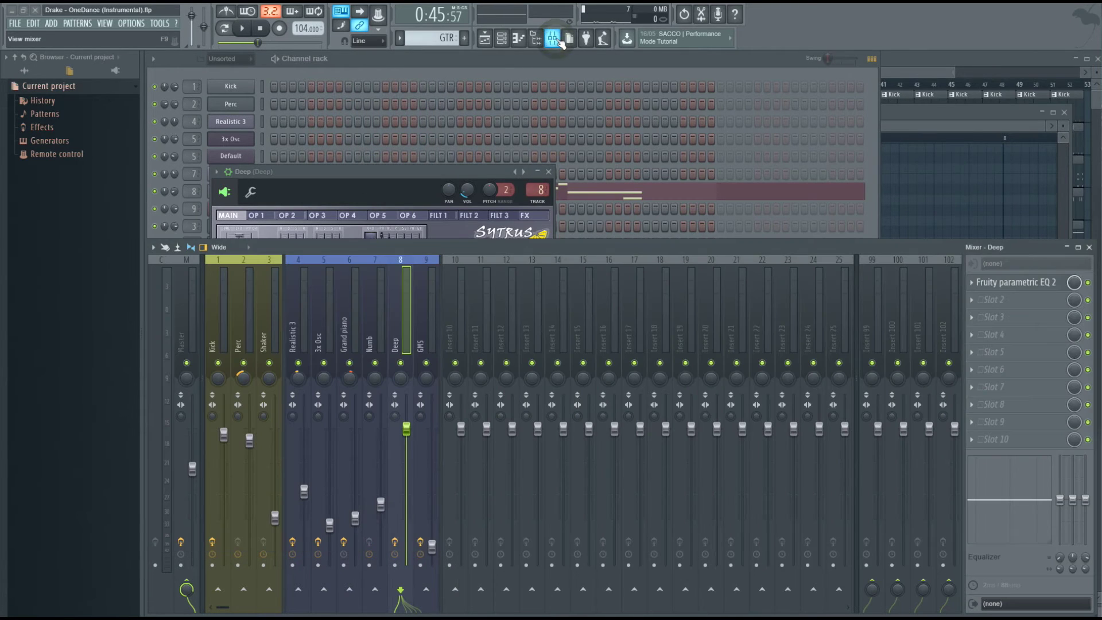
click(1001, 283)
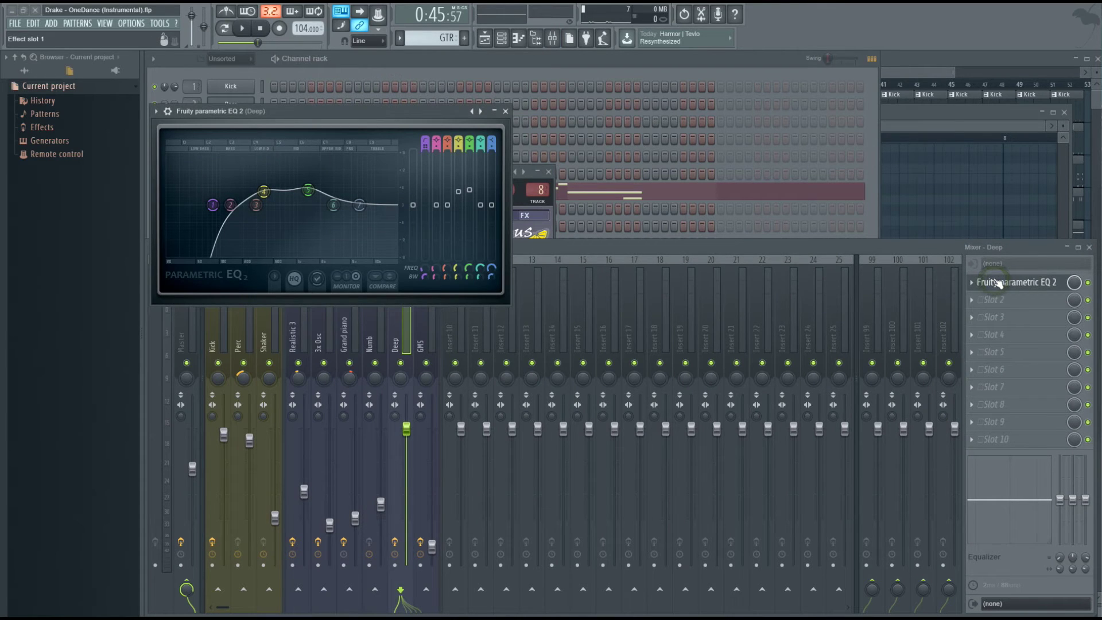
right_click(212, 205)
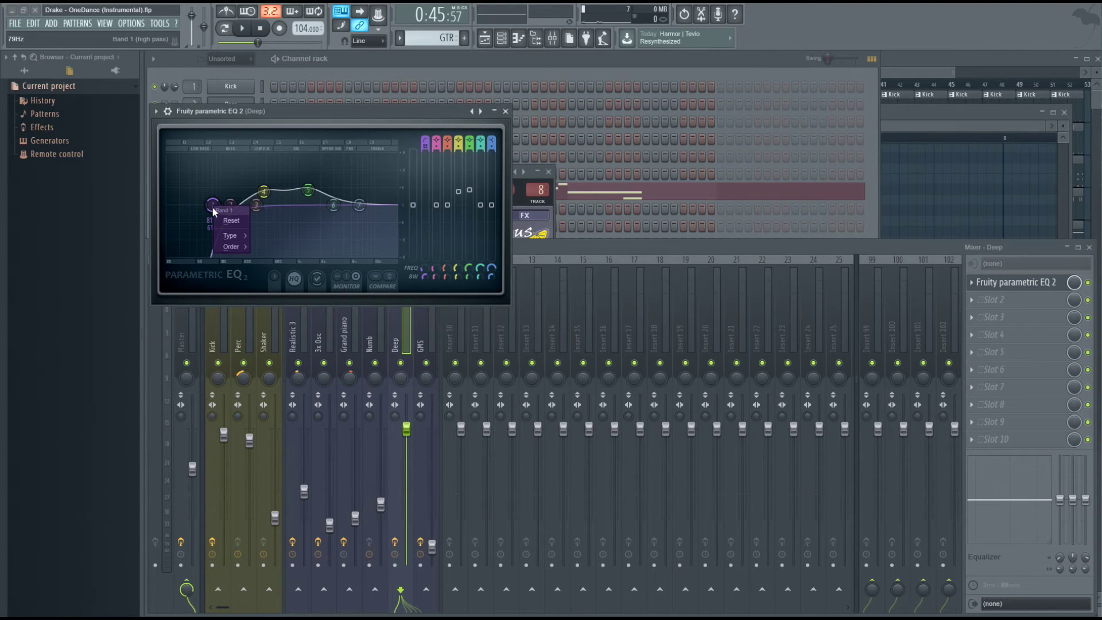
mouse_move(233, 235)
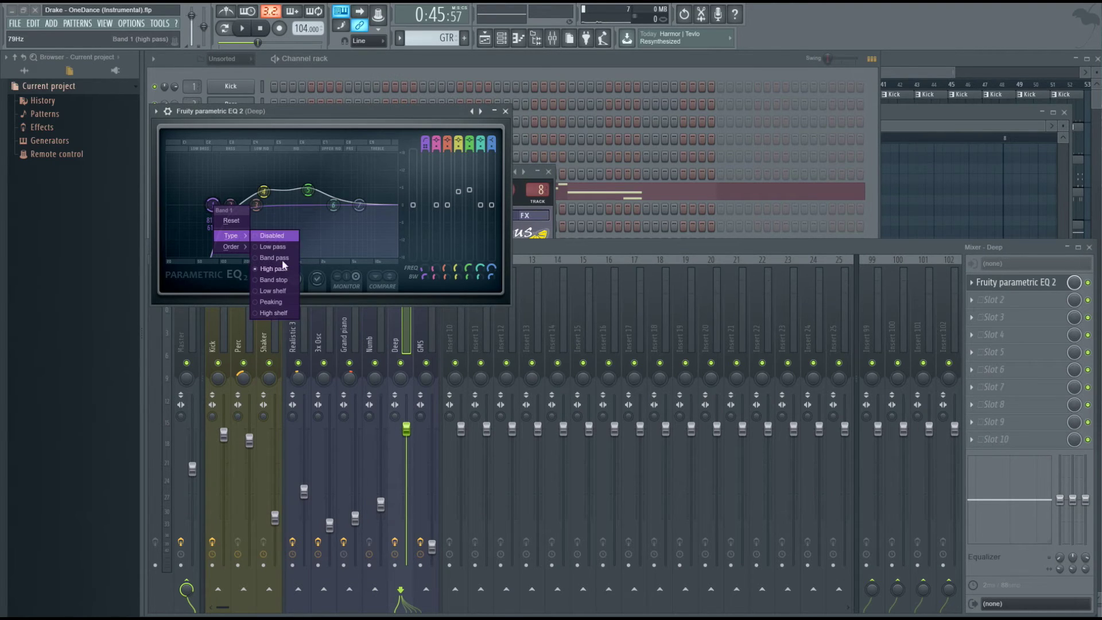
click(269, 264)
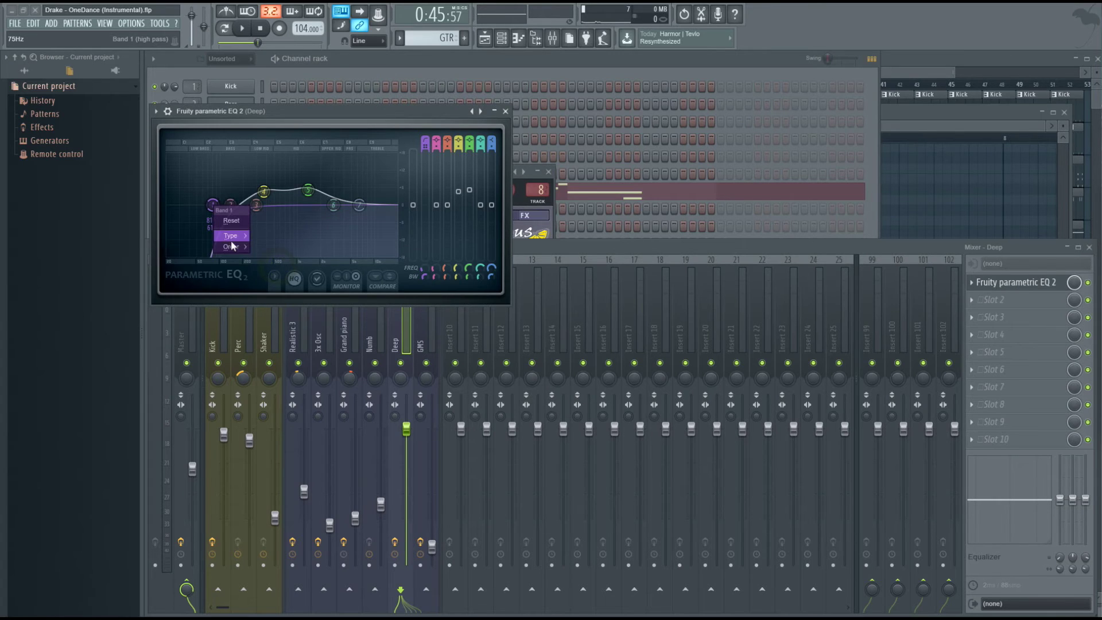
mouse_move(233, 246)
click(278, 312)
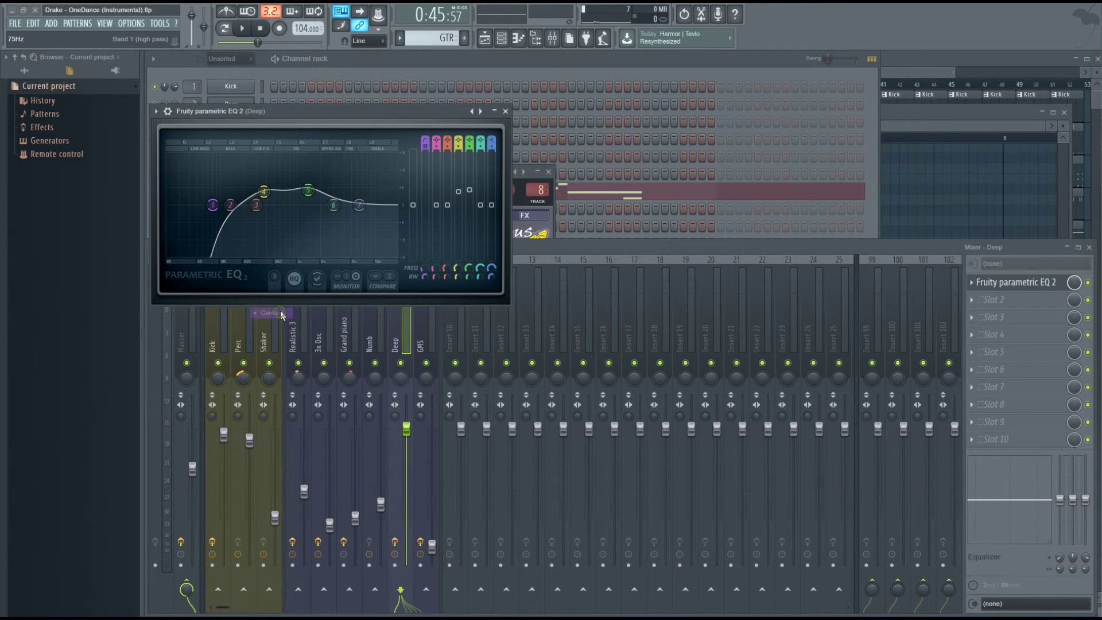
mouse_move(212, 205)
mouse_down()
mouse_move(177, 205)
mouse_move(217, 206)
mouse_up()
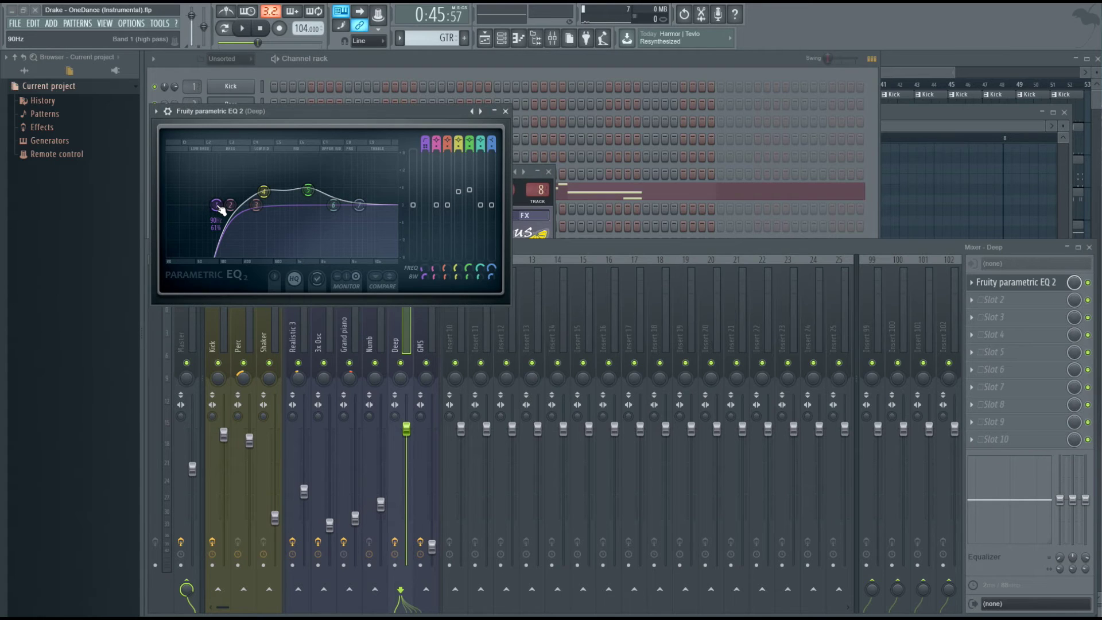
click(324, 332)
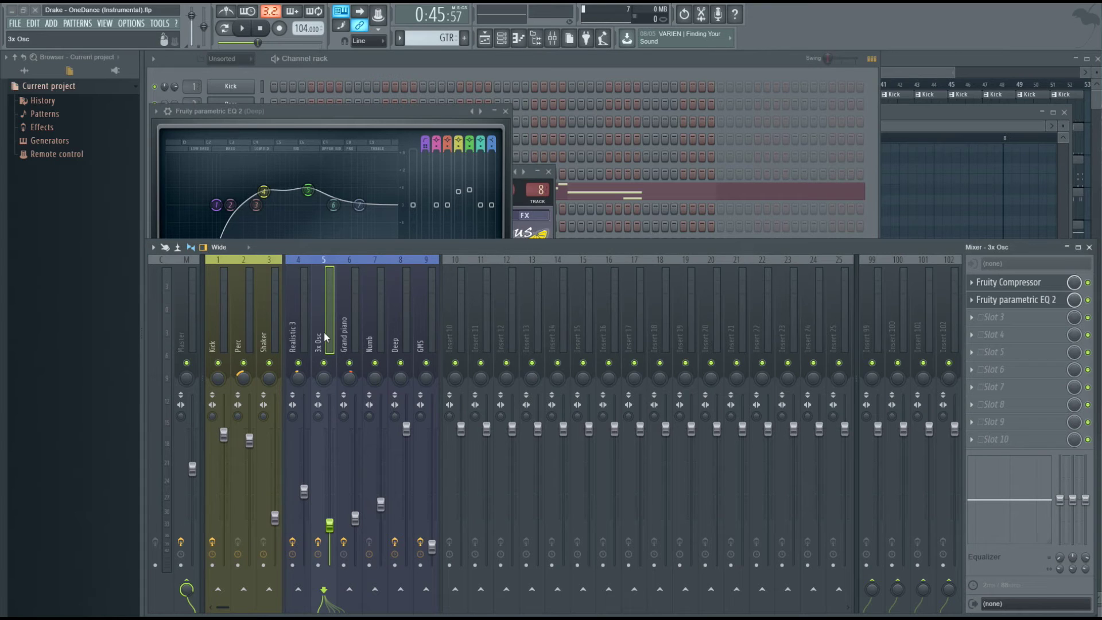
Step: Unmute playlist Track 7 with the GTR2 patterns and play the song from bar 24
click(906, 71)
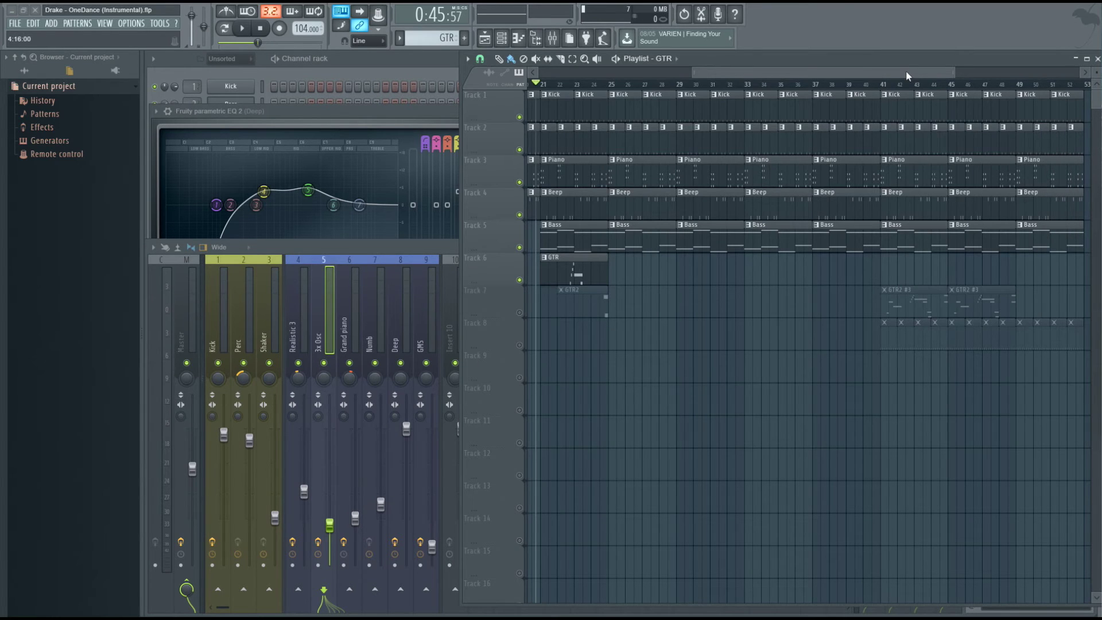
click(590, 84)
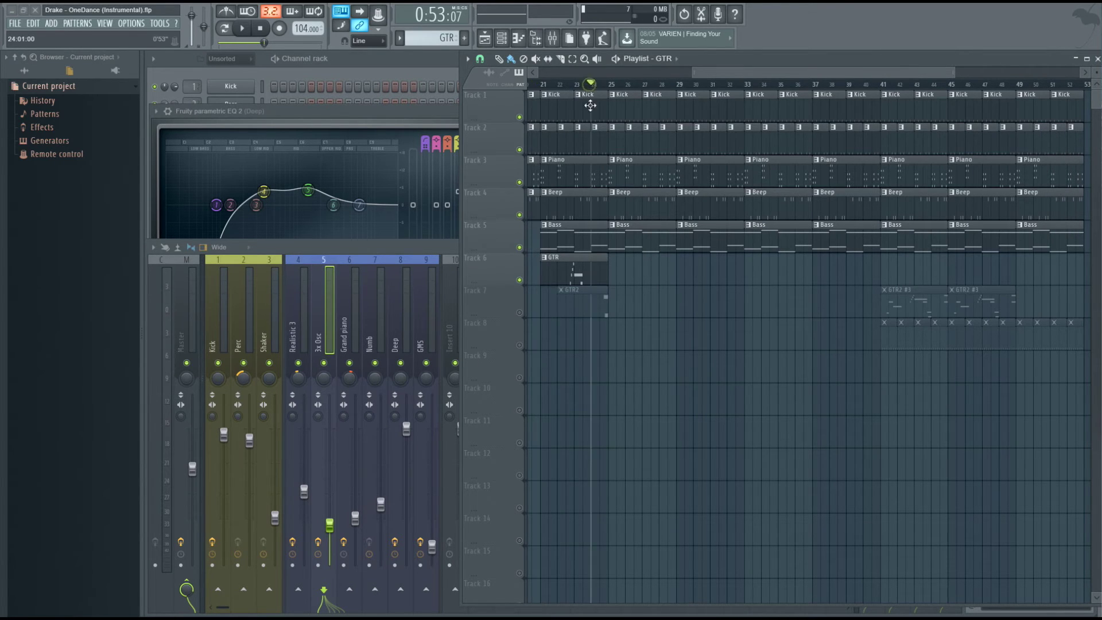
click(520, 313)
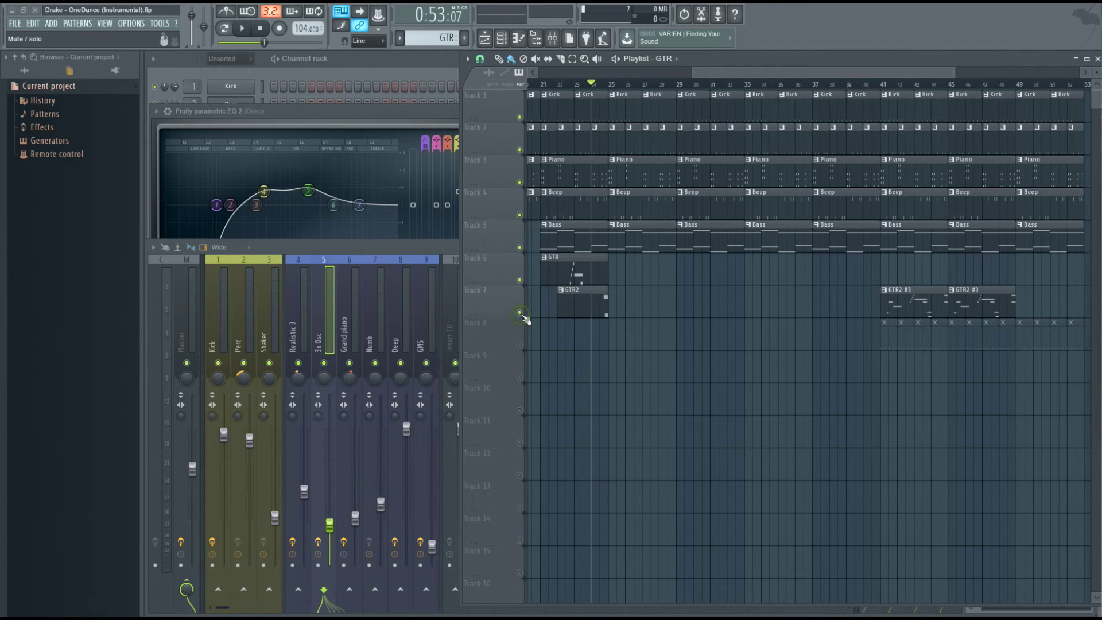
key(space)
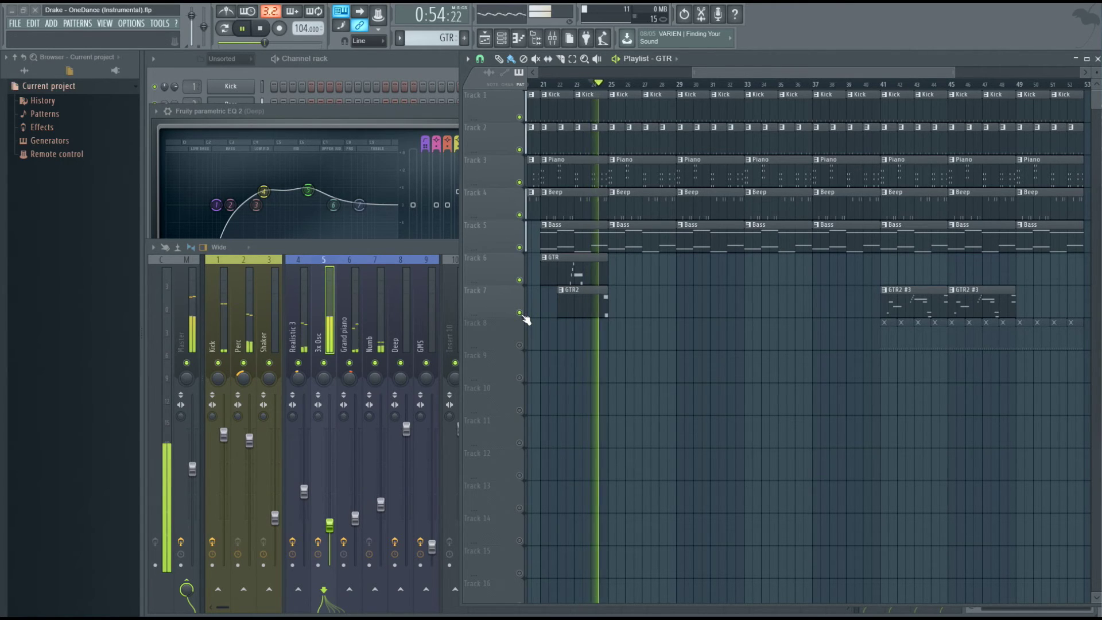
key(space)
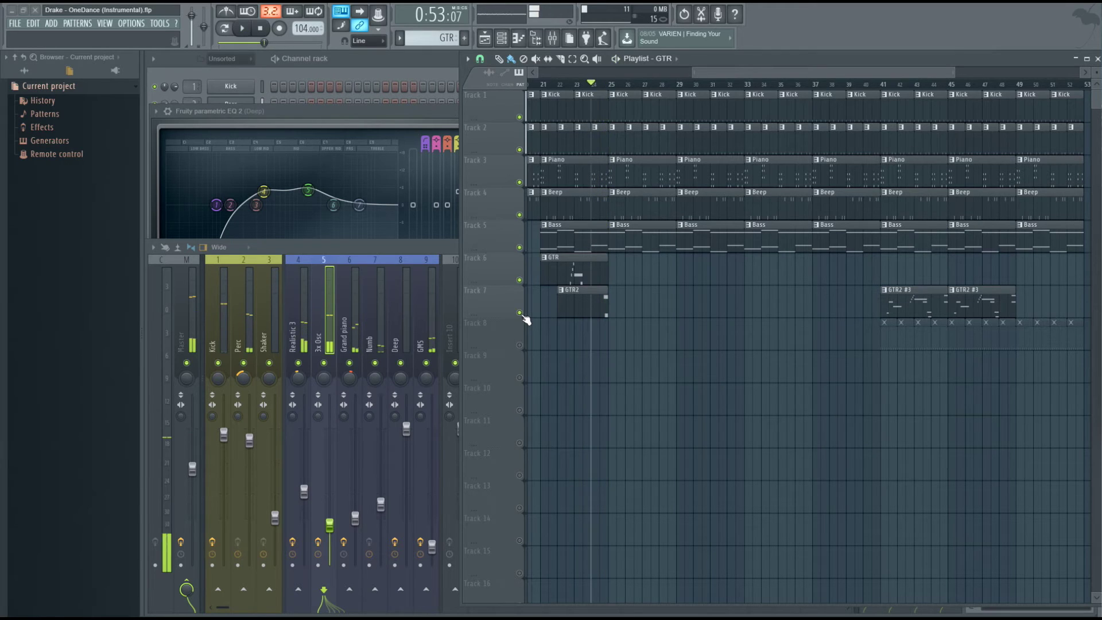
Step: Open the GTR2 pattern and its GMS instrument, load Agressive TE from the Basses bank, and play the section
double_click(571, 310)
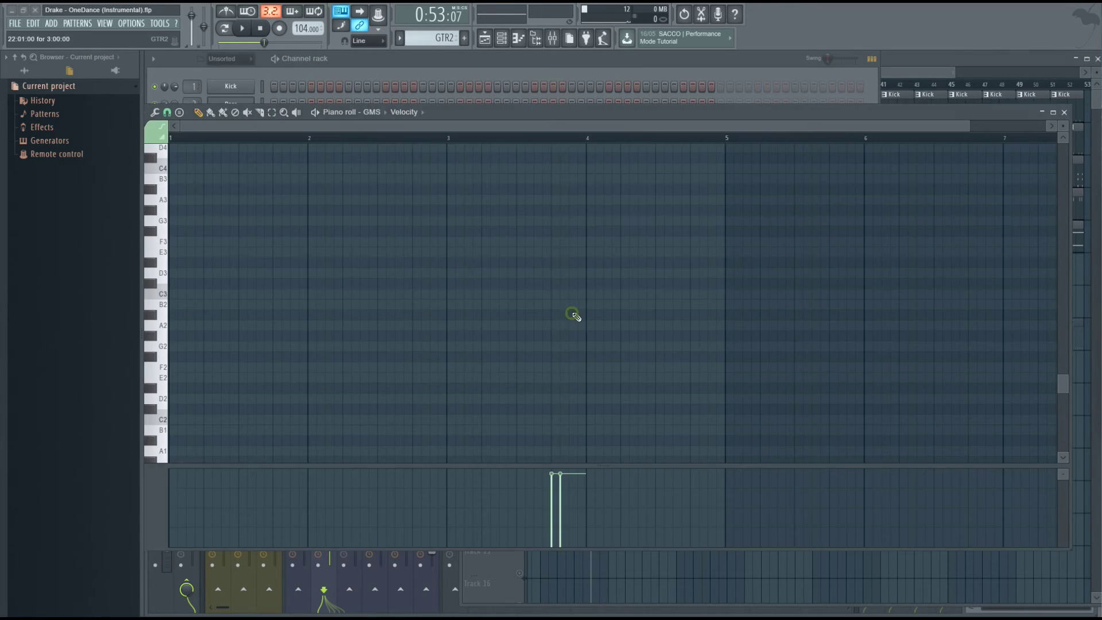
click(391, 66)
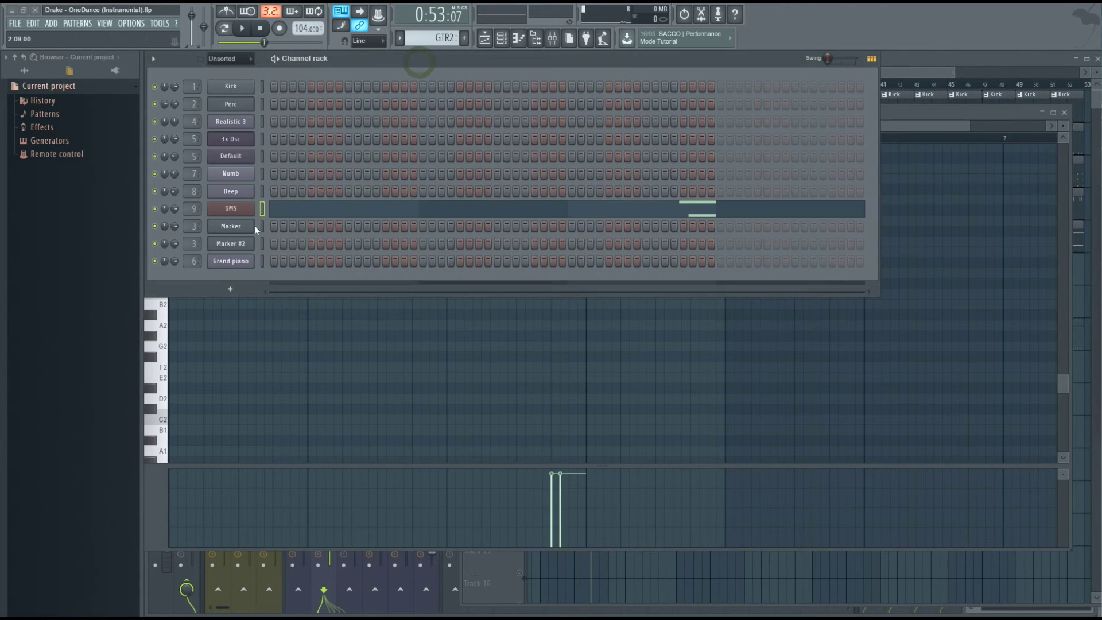
click(230, 210)
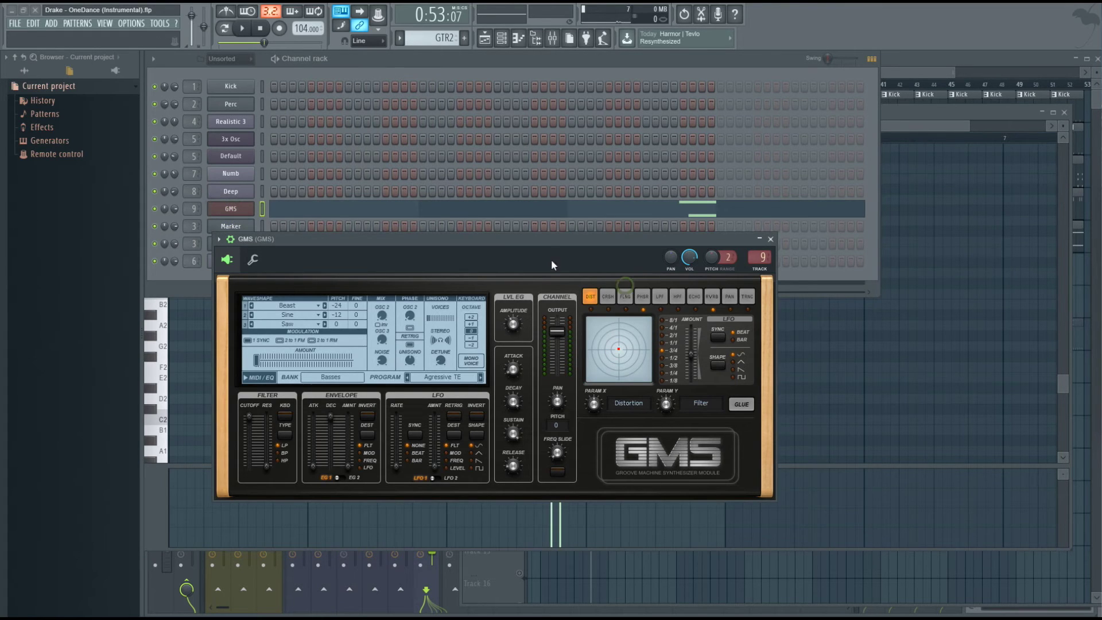
click(337, 380)
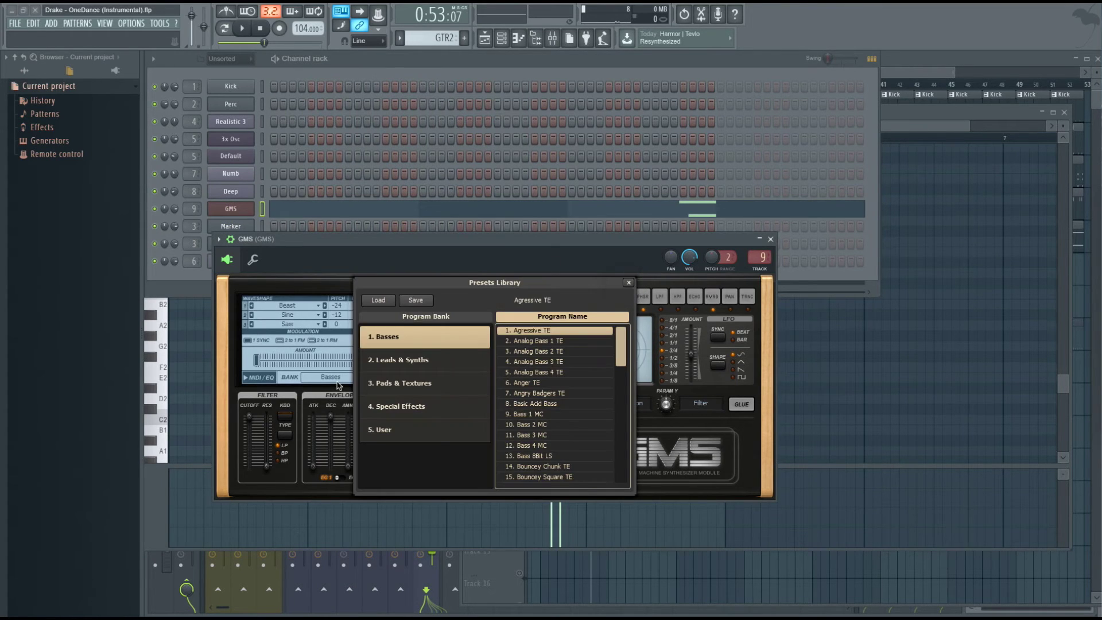
double_click(545, 333)
key(space)
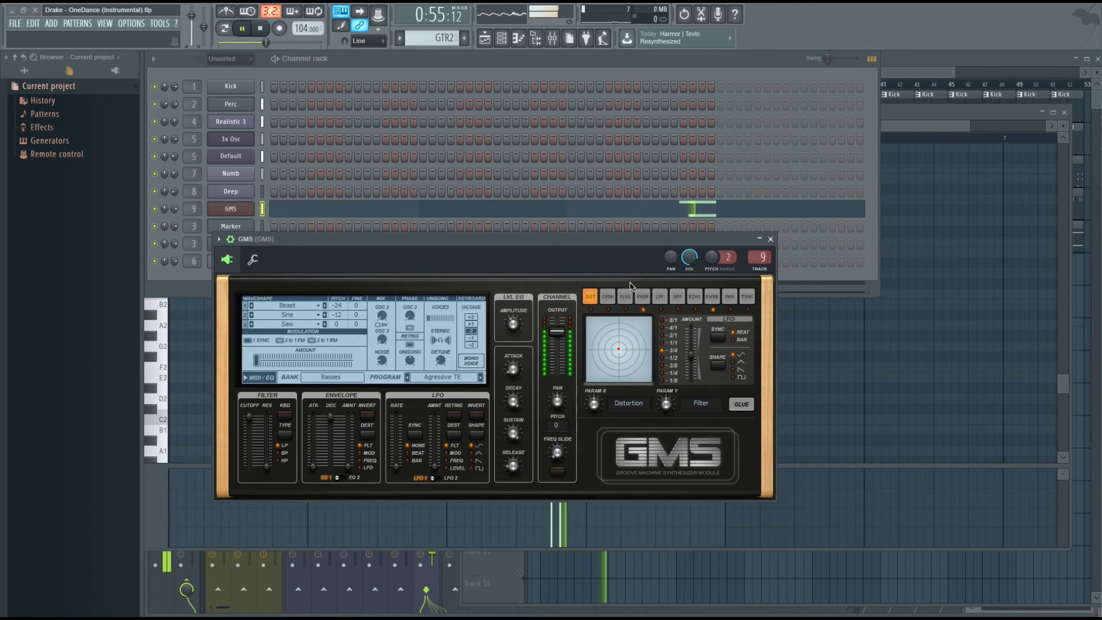
key(space)
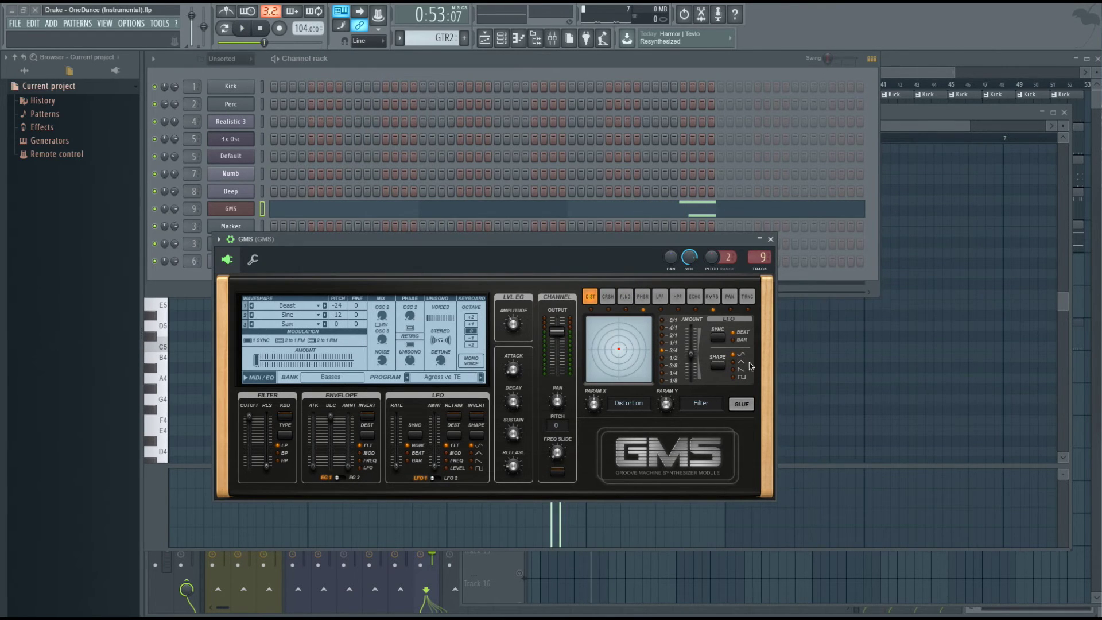
Step: View the GMS notes in the GTR2 piano roll and check the B5 note's properties
click(927, 109)
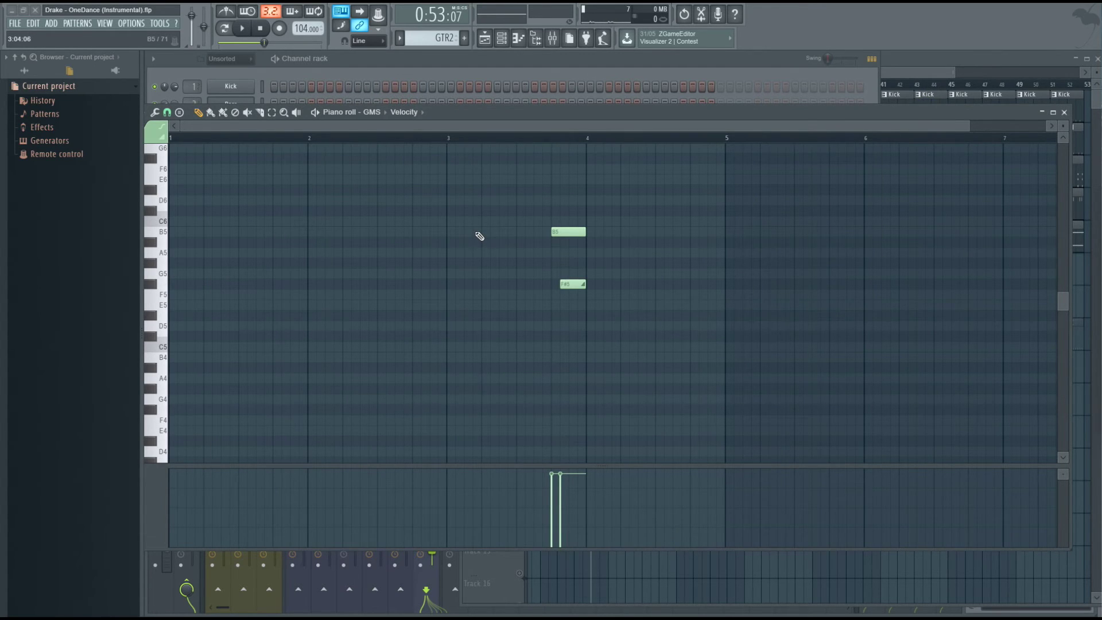
double_click(569, 232)
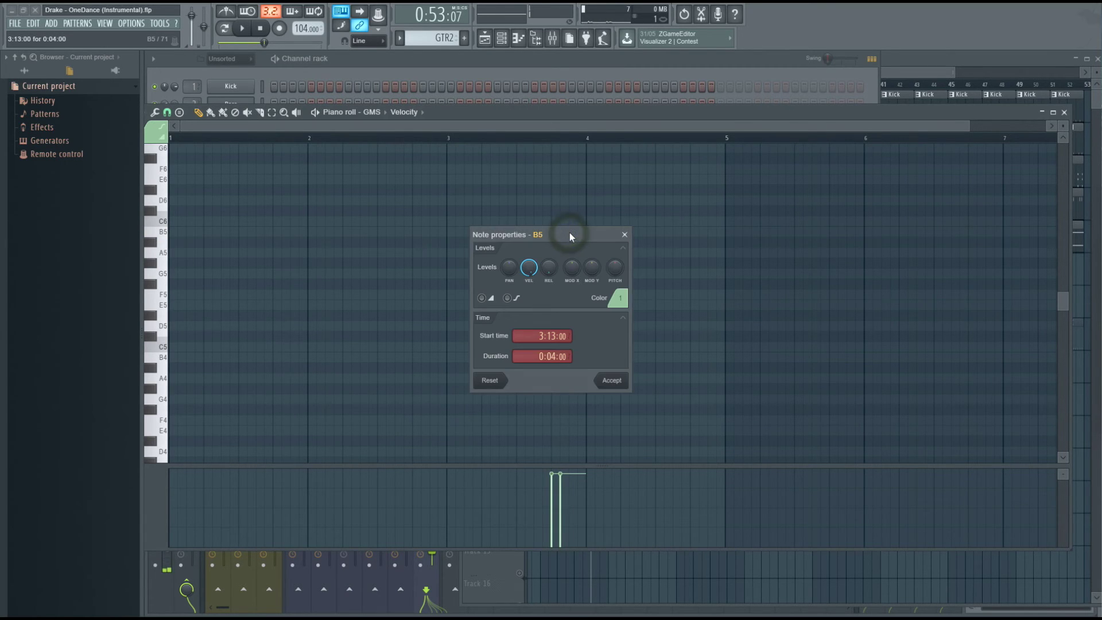
key(Escape)
Step: Check the F#5 note's properties and toggle its Slide option to show how the slide note is made
double_click(571, 286)
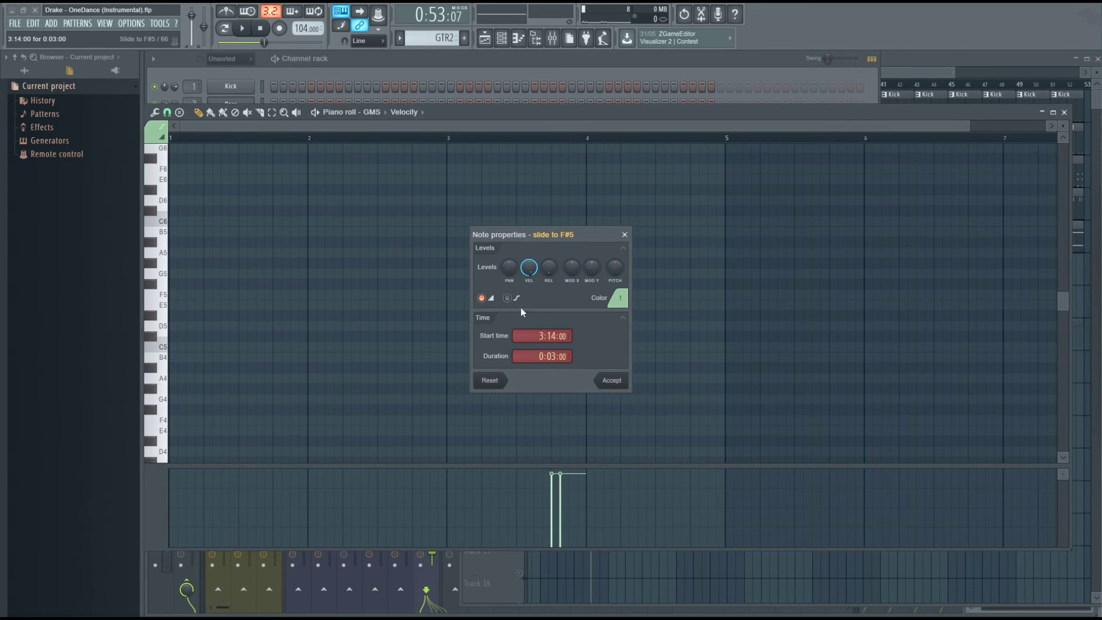
click(482, 298)
click(482, 298)
click(482, 298)
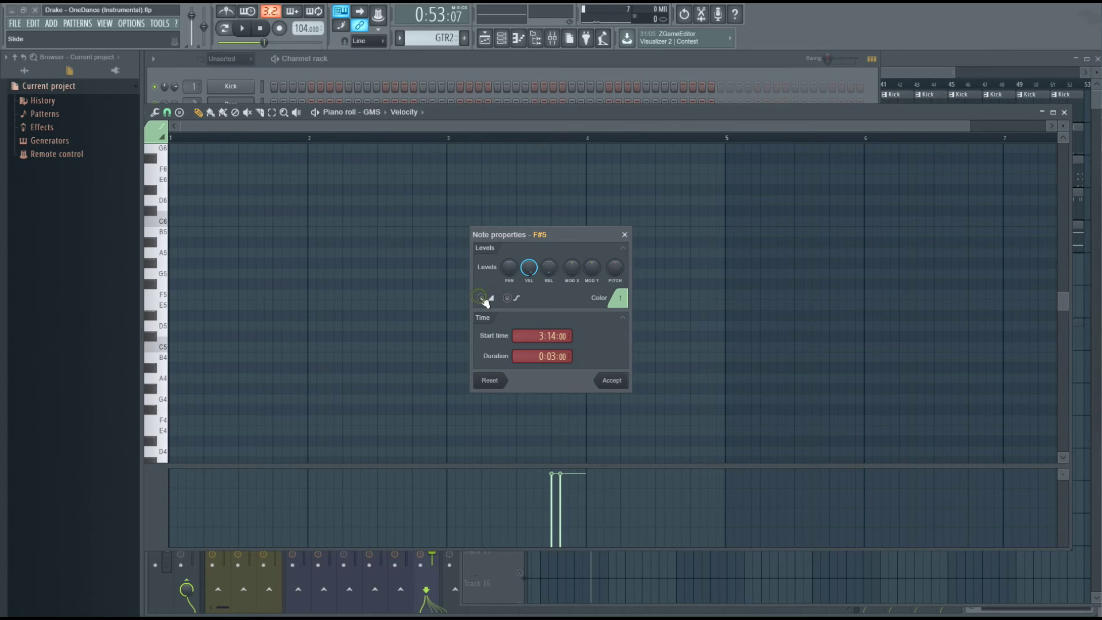
click(624, 235)
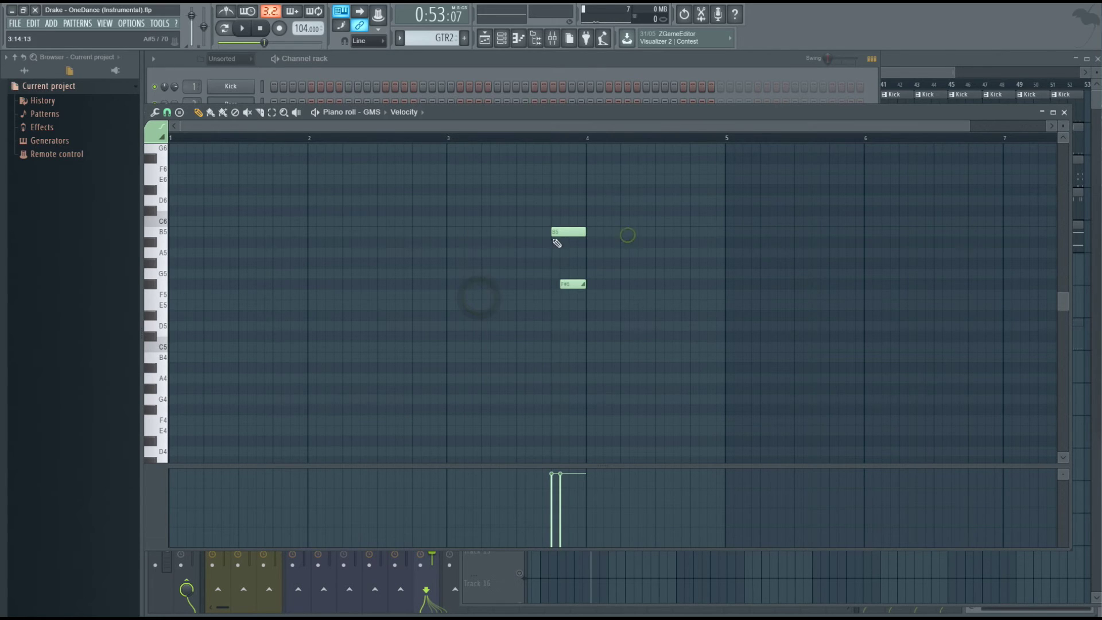
Step: Try the slide note at D#6, play the section, and undo the move
click(570, 284)
drag(567, 266, 568, 187)
key(space)
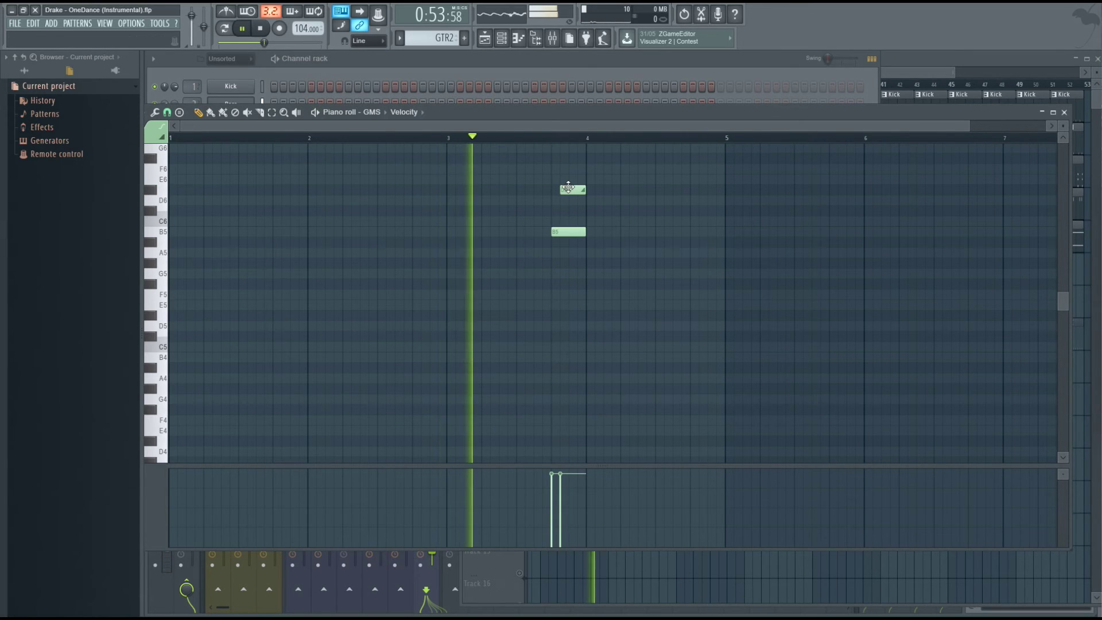
key(space)
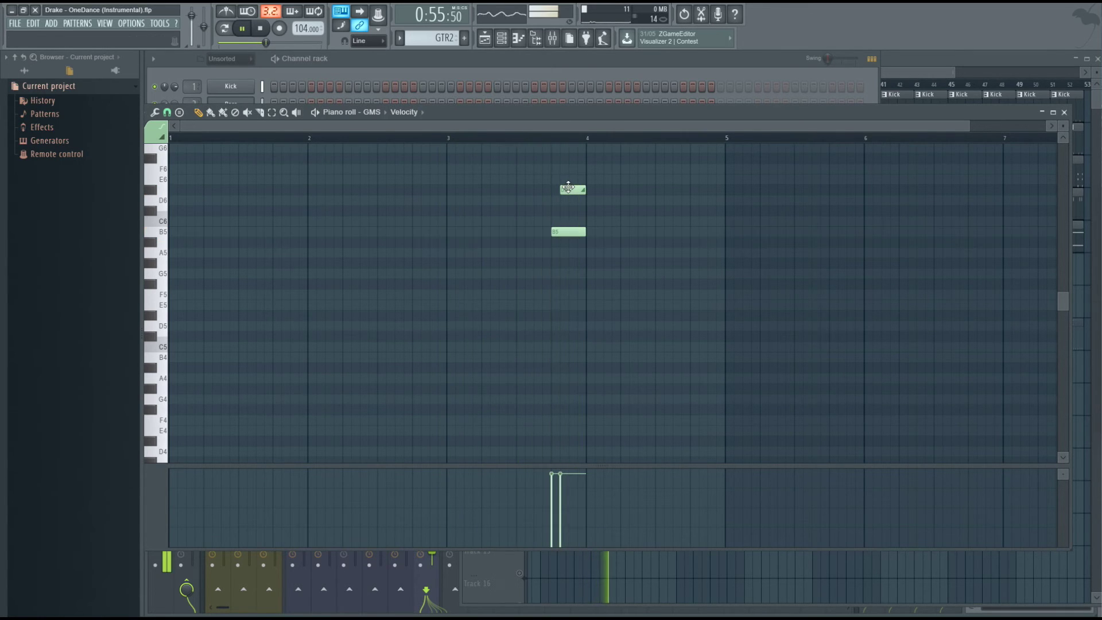
key(ctrl+z)
Step: Open the GTR2 #3 pattern from the playlist and play through its GMS notes in the piano roll
drag(908, 71, 1030, 71)
double_click(633, 302)
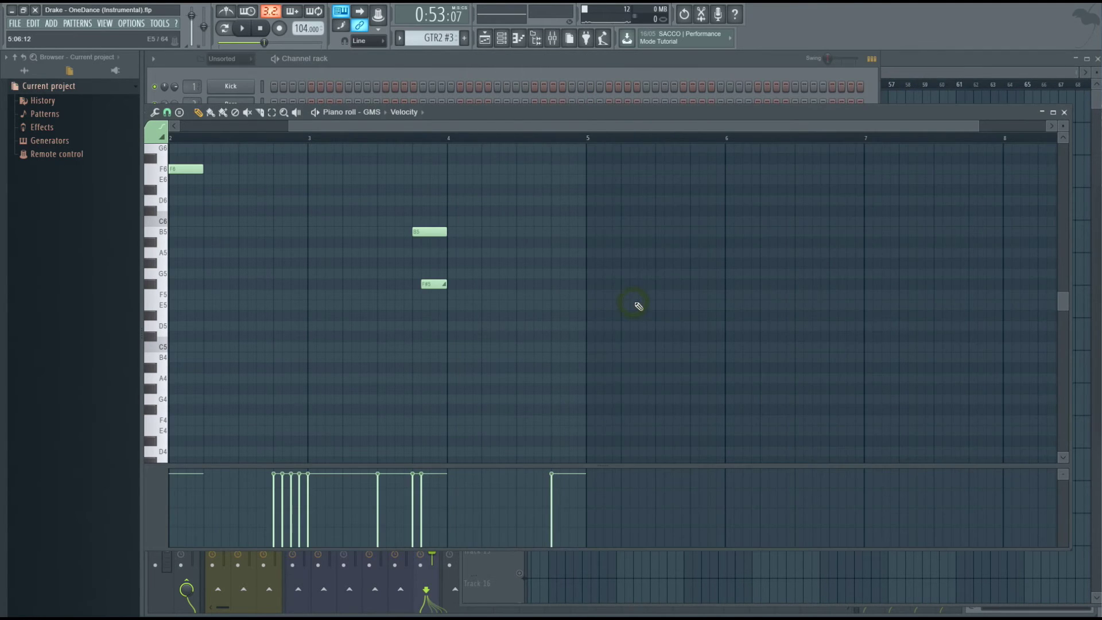
click(207, 142)
key(space)
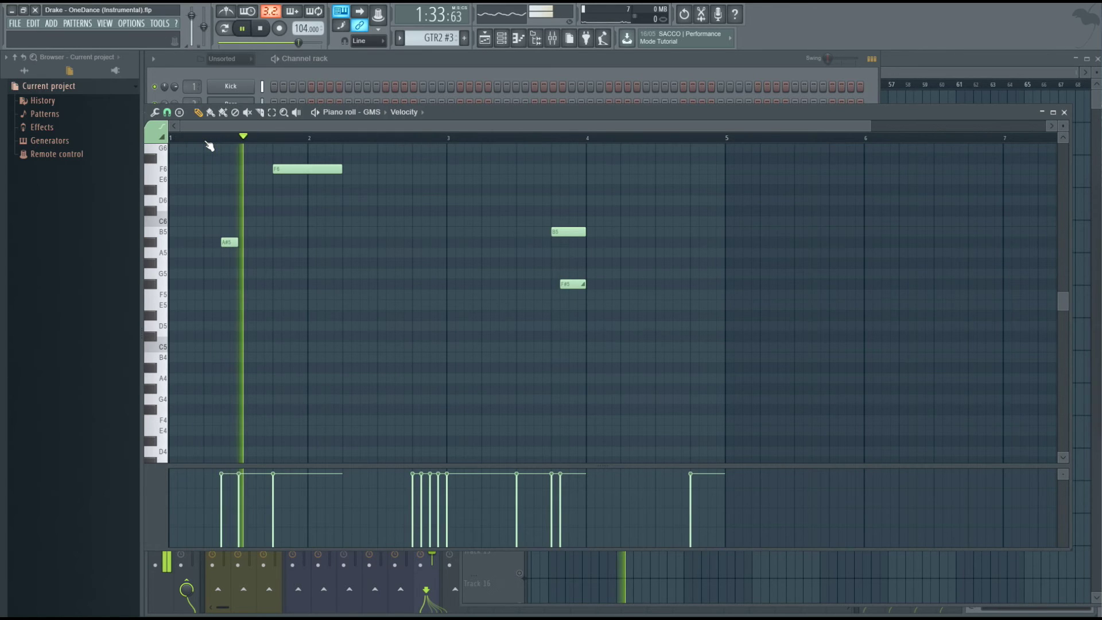
scroll(229, 198, up, 4)
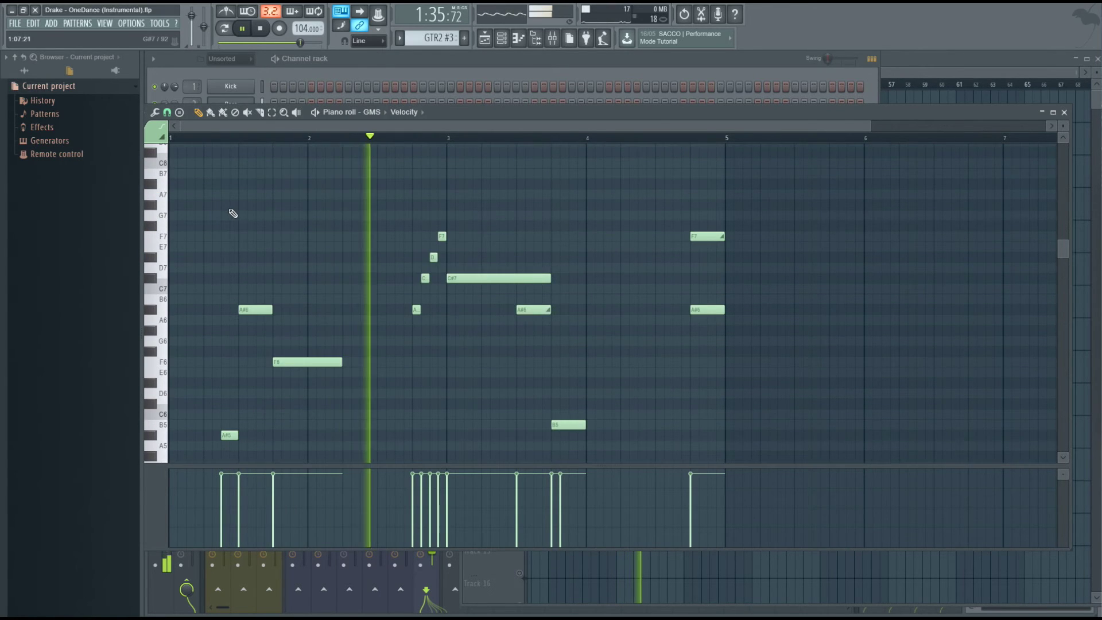
scroll(233, 214, down, 1)
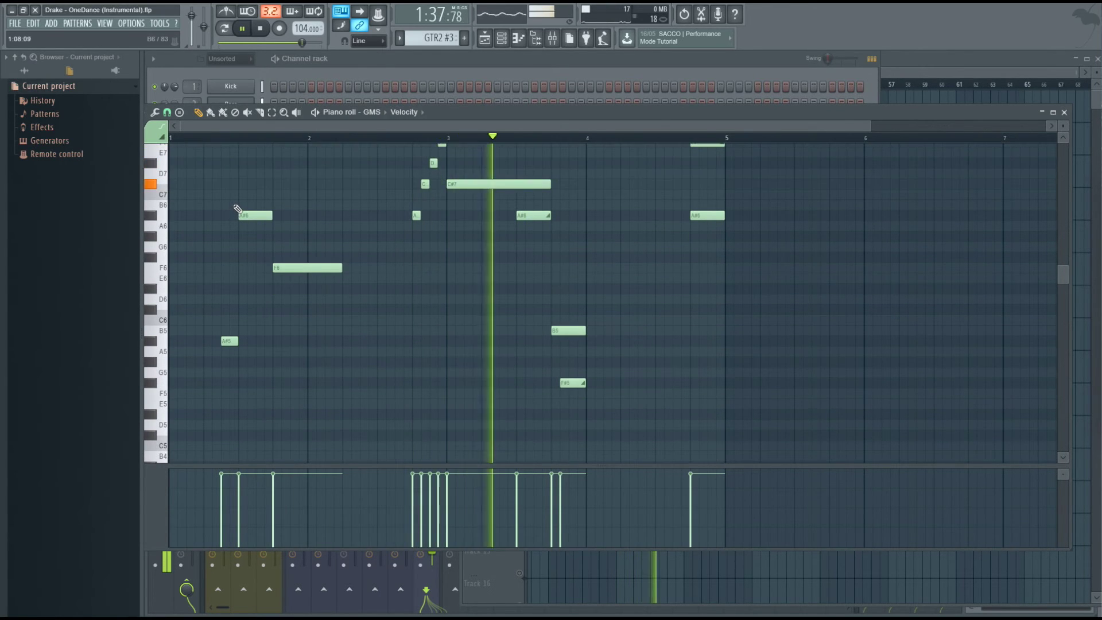
scroll(238, 208, up, 1)
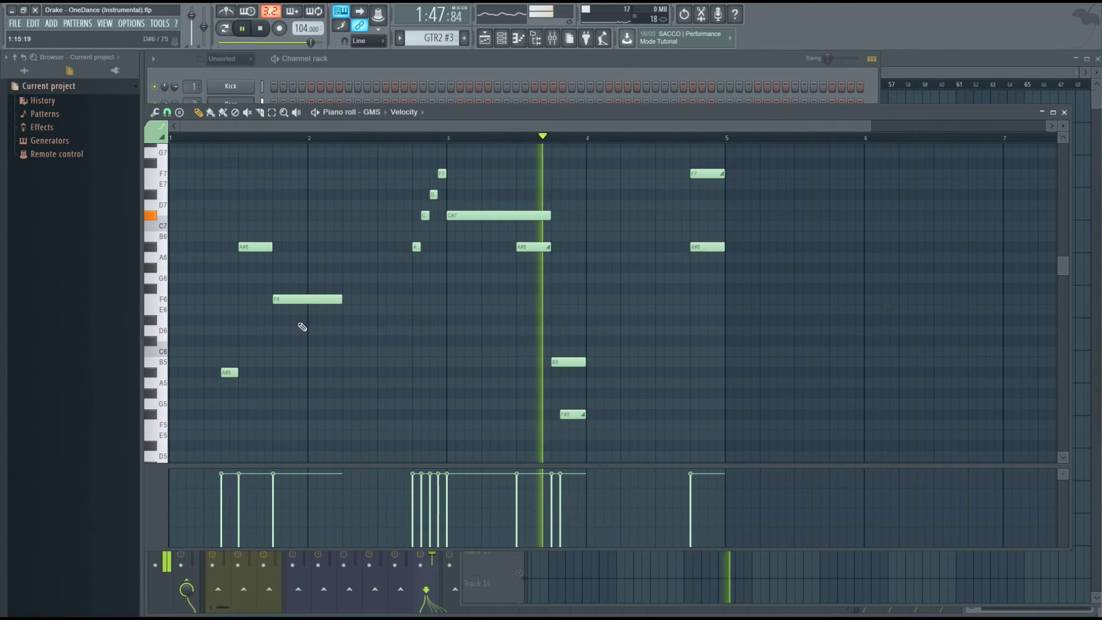
key(space)
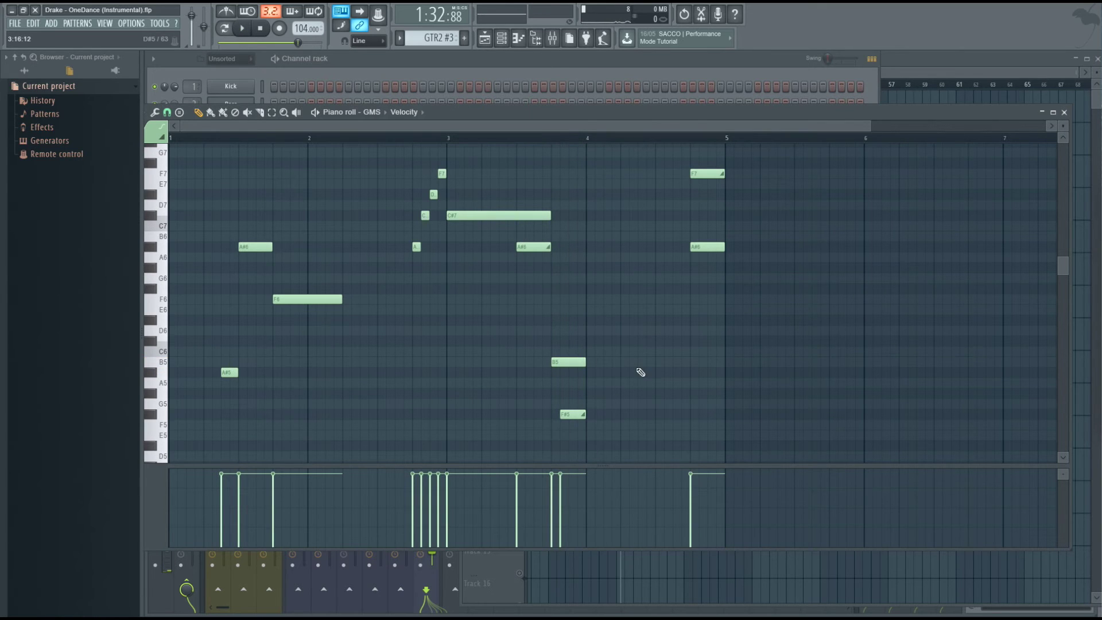
Step: View the Fruity WaveShaper curve and its preset list on the GMS mixer track
click(553, 38)
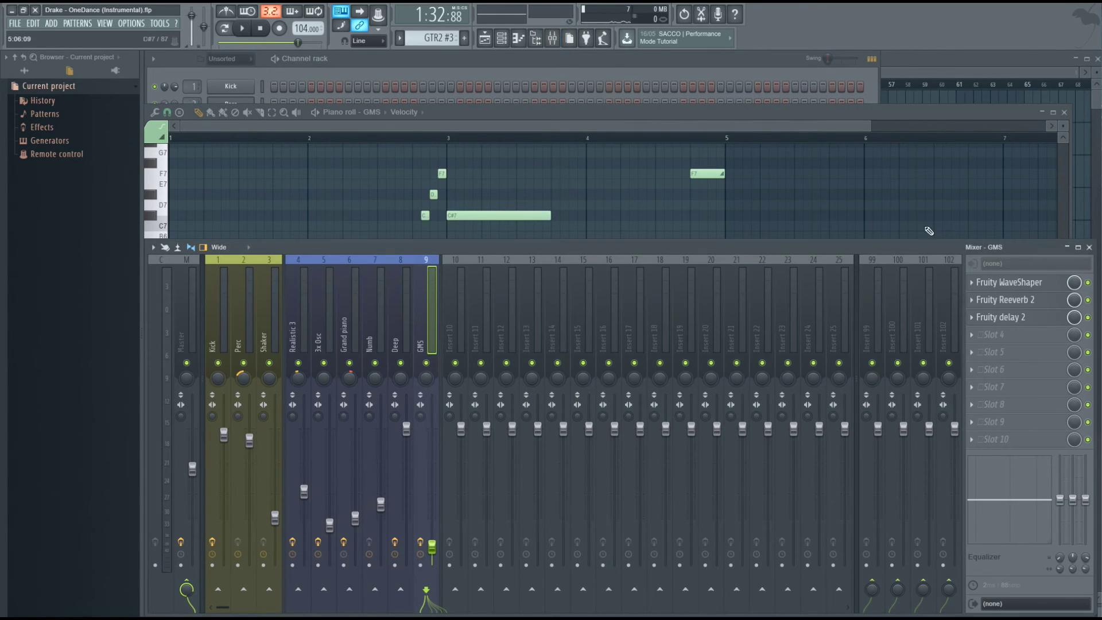
click(998, 284)
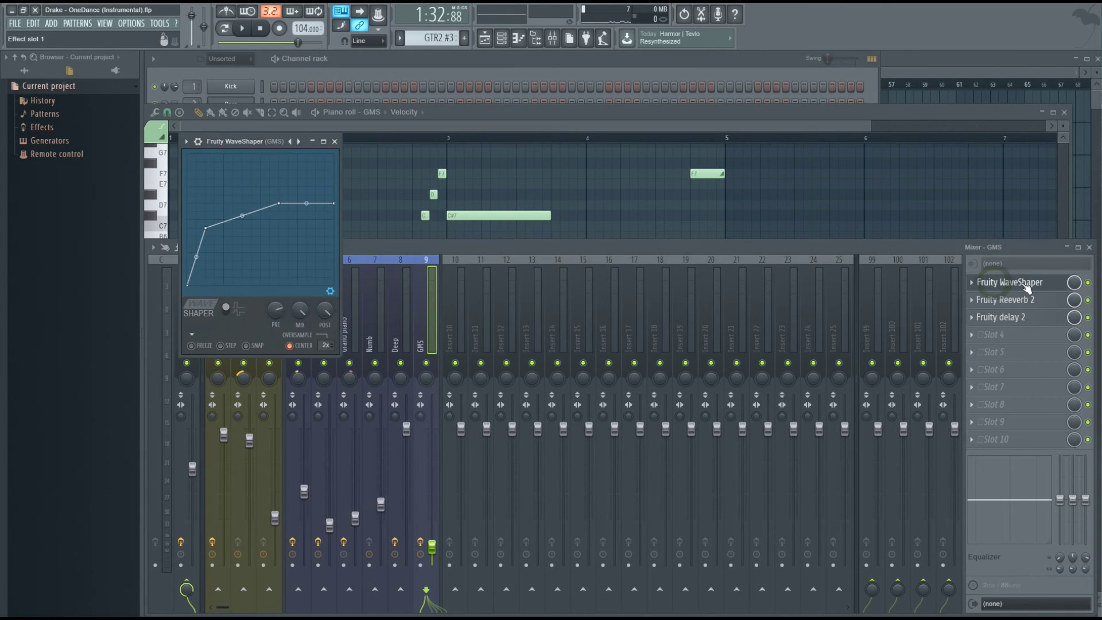
right_click(298, 141)
click(338, 227)
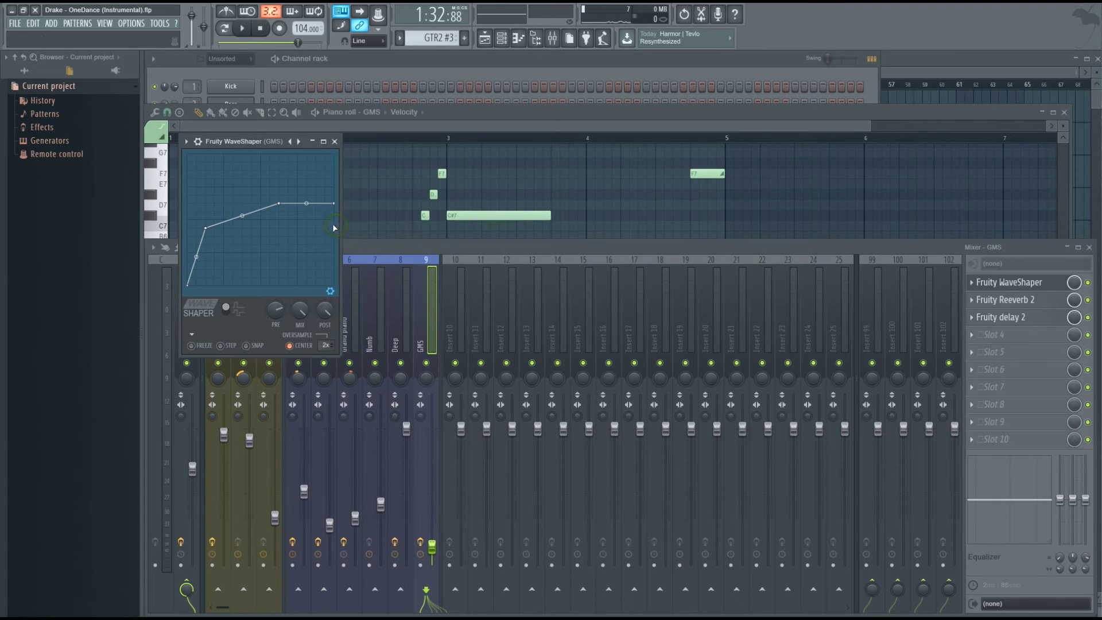
click(335, 142)
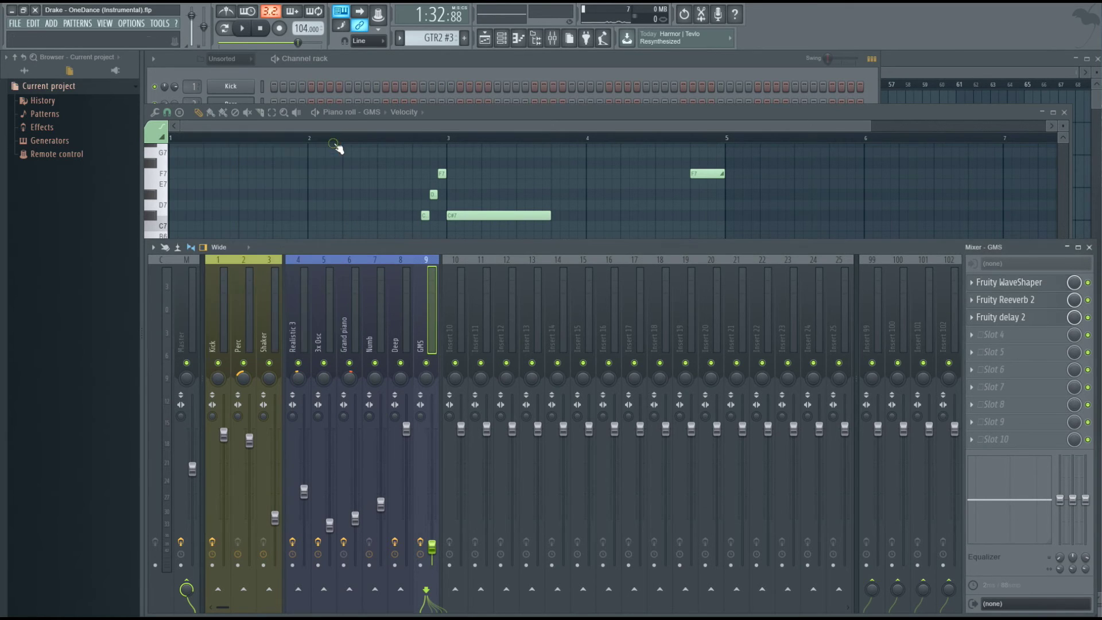
Step: In the GMS track's Fruity Reeverb 2, browse the presets and set the Wet level to about 63%
click(992, 301)
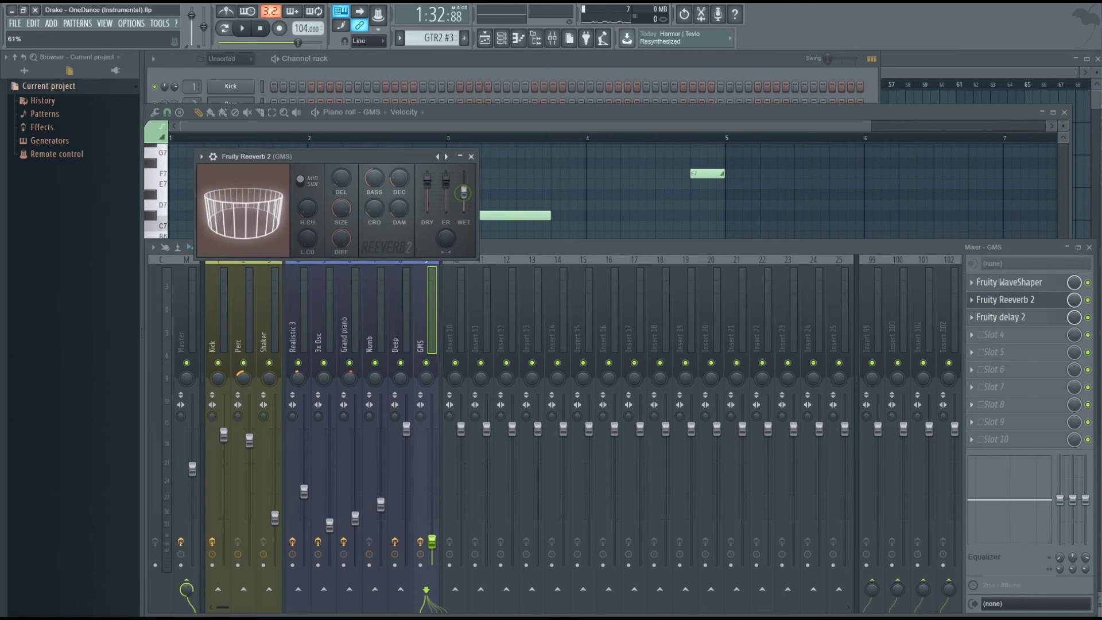
click(447, 156)
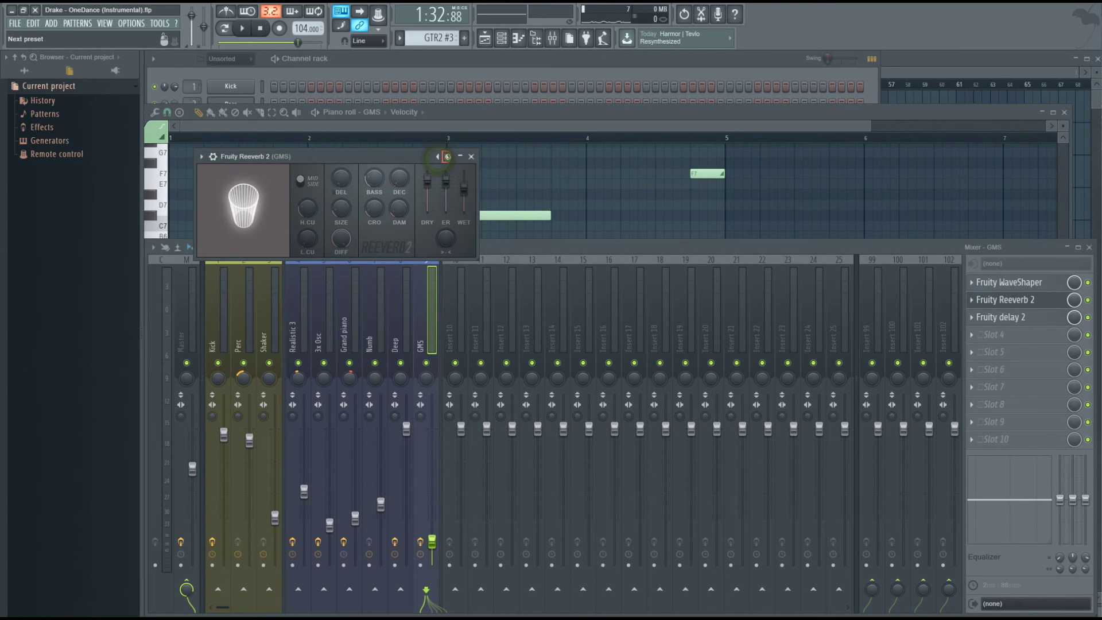
click(447, 156)
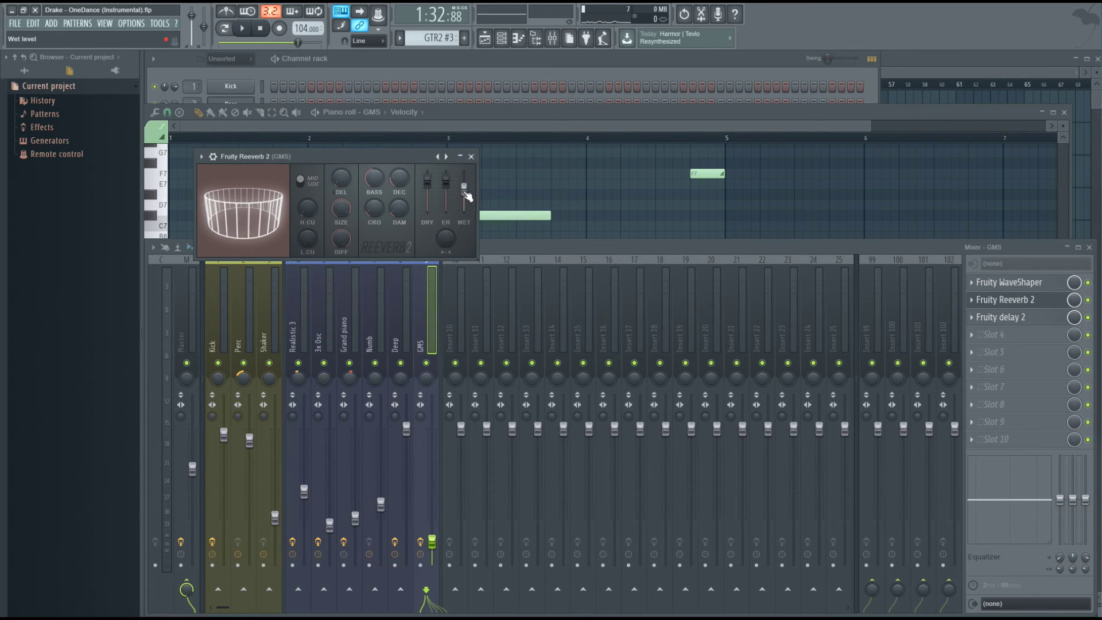
drag(463, 189, 463, 192)
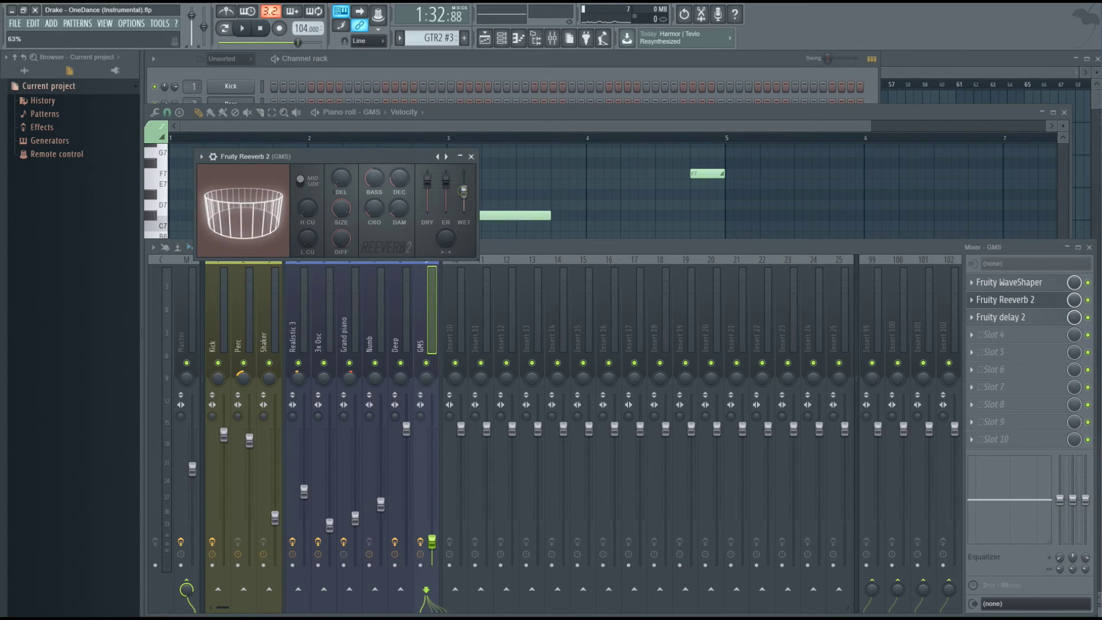
click(471, 157)
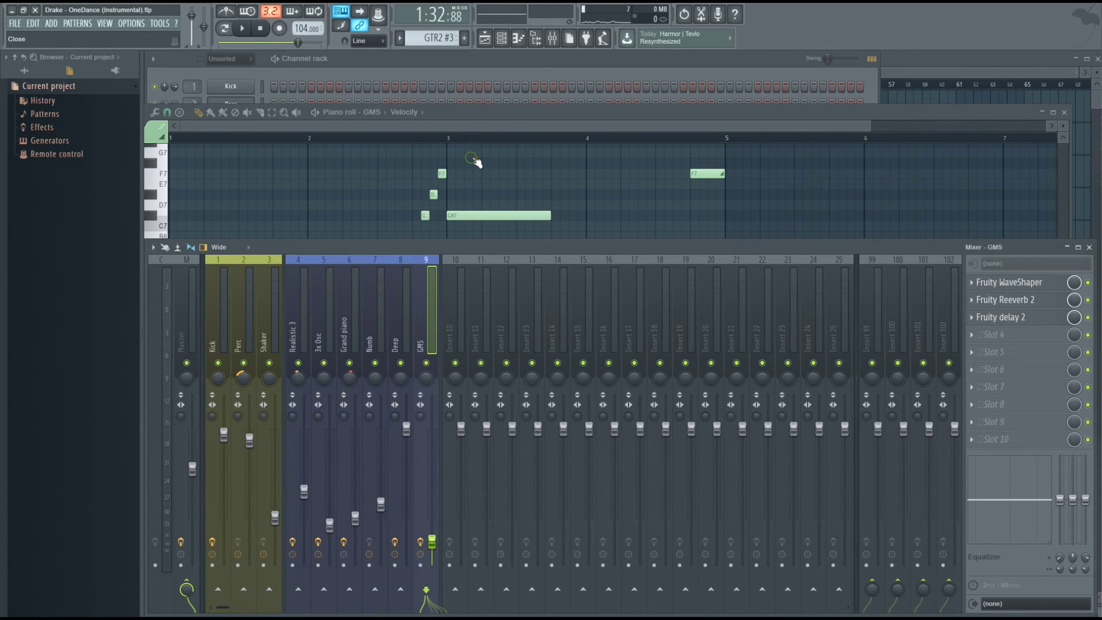
Step: Set the delay time to 2 steps in the GMS track's Fruity delay 2
click(1037, 317)
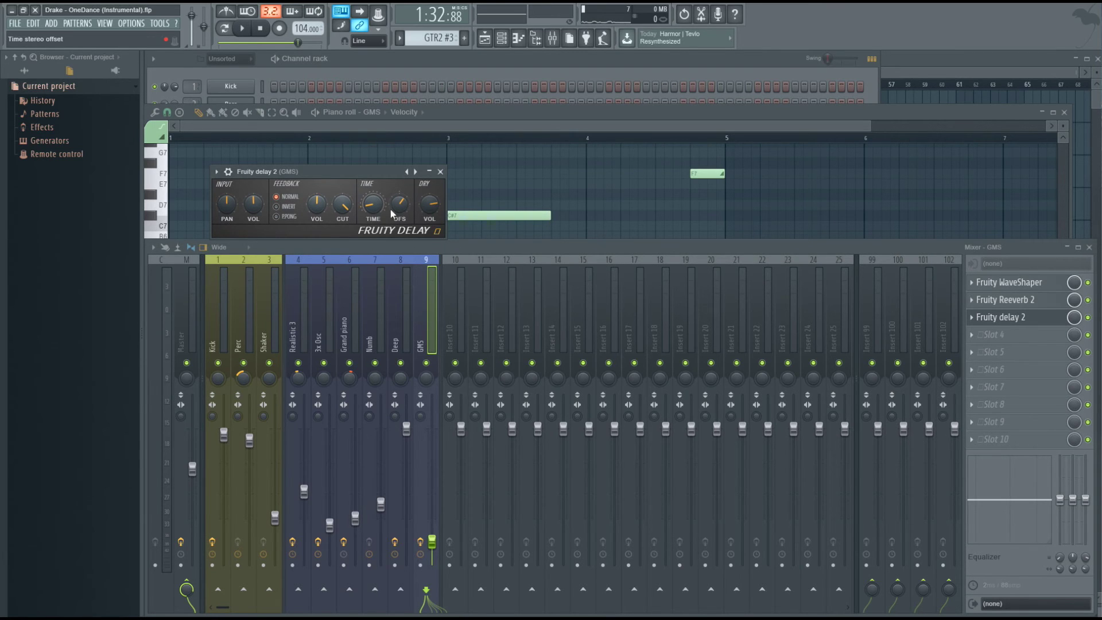
right_click(373, 208)
mouse_move(404, 226)
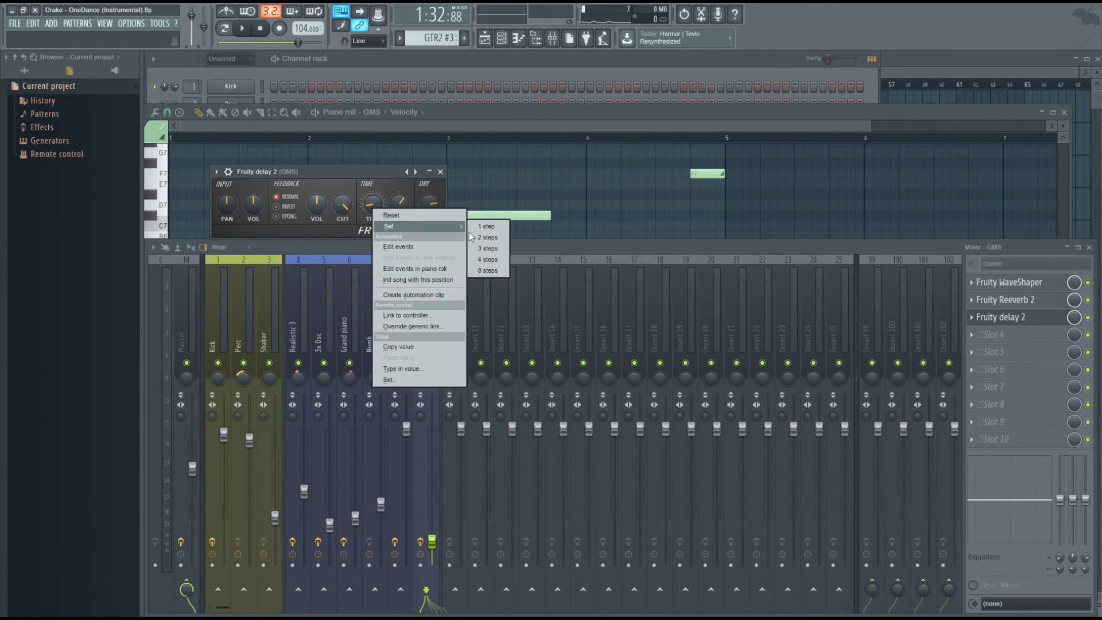
click(487, 236)
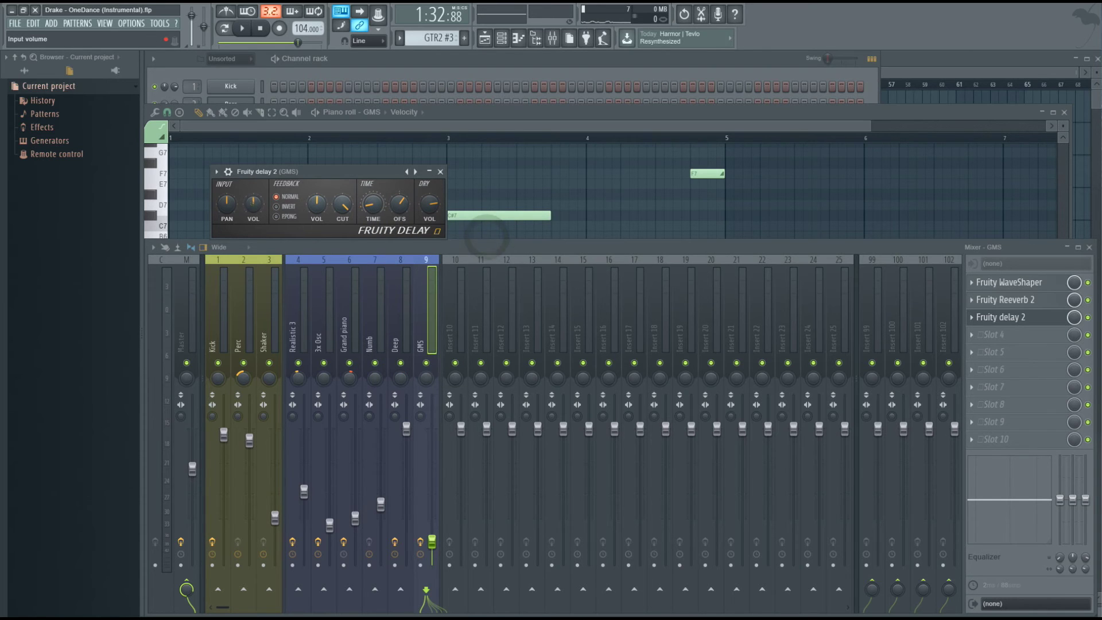
click(441, 172)
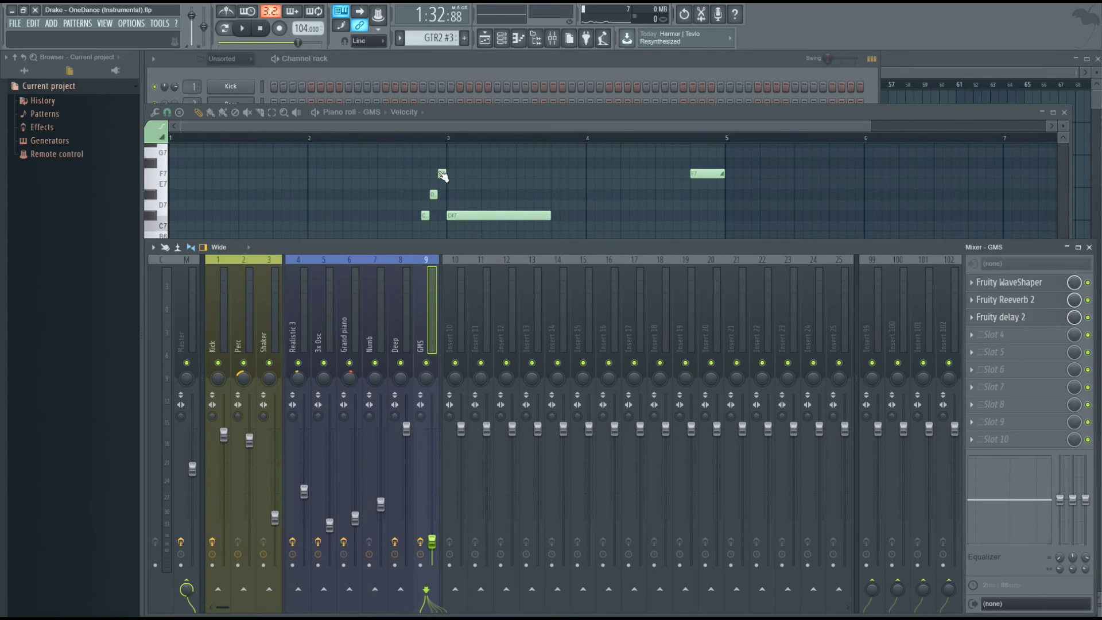
Step: Play the GTR2 #3 section with its effects and set the playlist position just before bar 41
key(space)
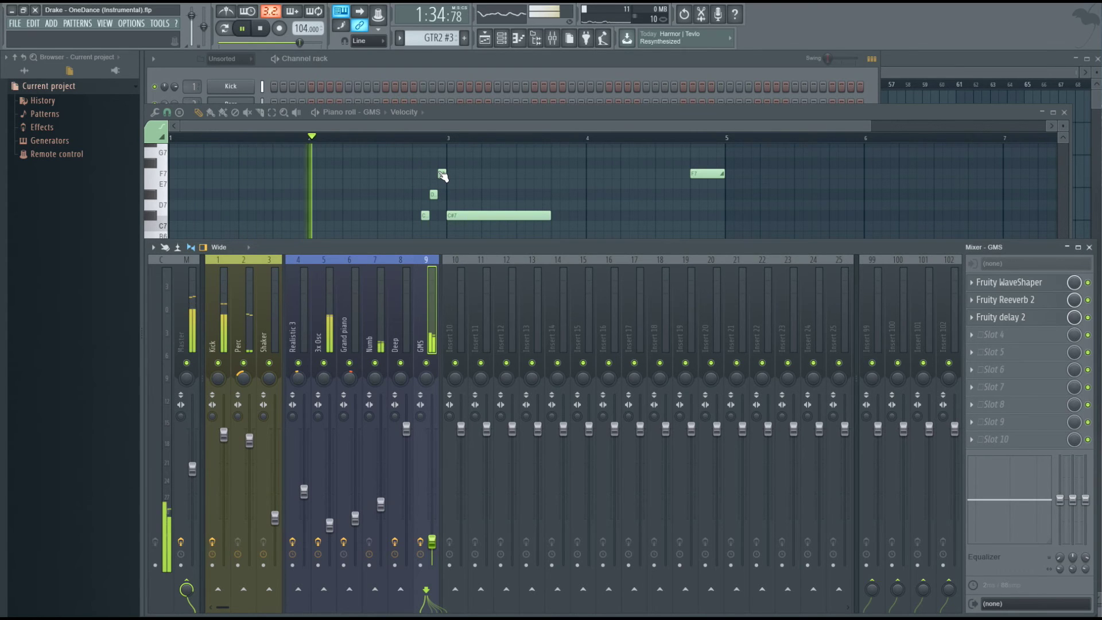
key(F5)
key(space)
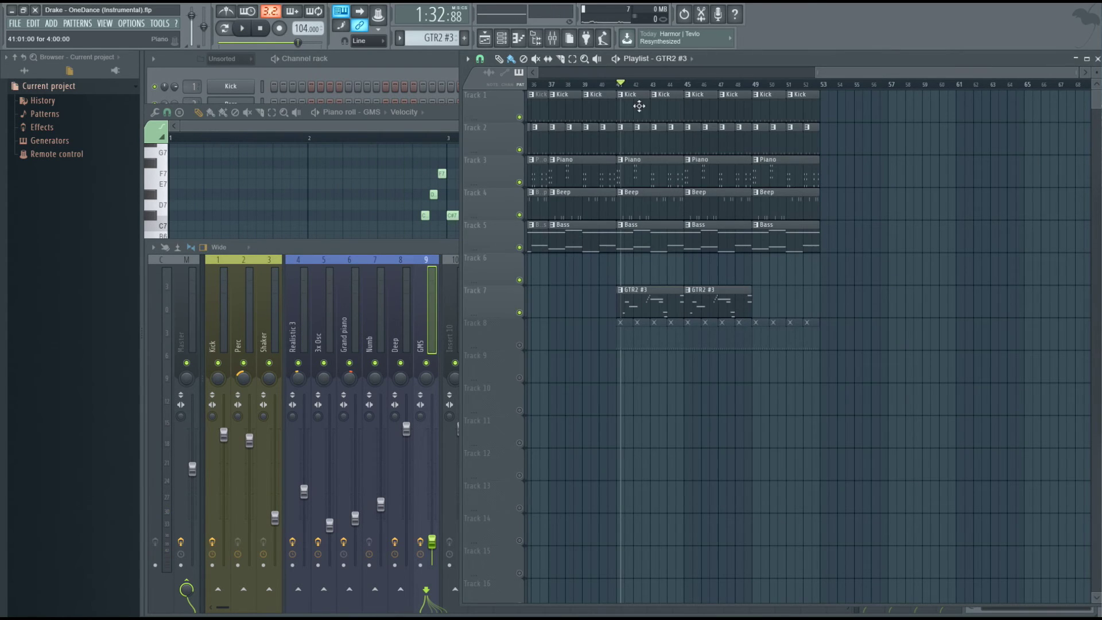
drag(619, 83, 612, 84)
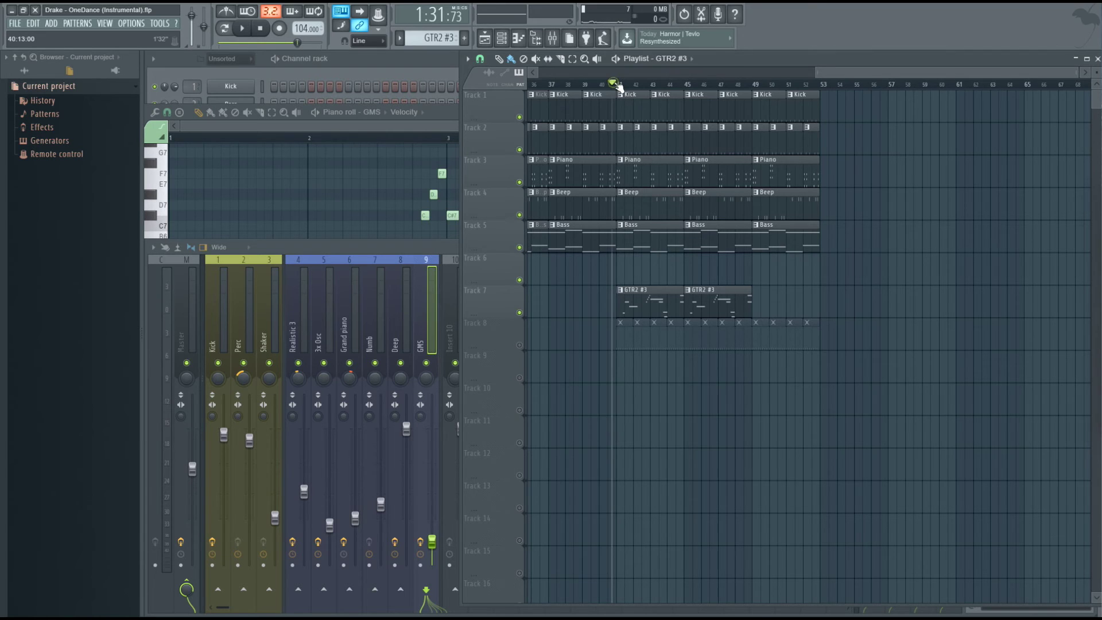
Step: Unmute playlist Track 8, open its Shaker pattern, and play it with the channel rack steps in view
click(519, 345)
double_click(622, 342)
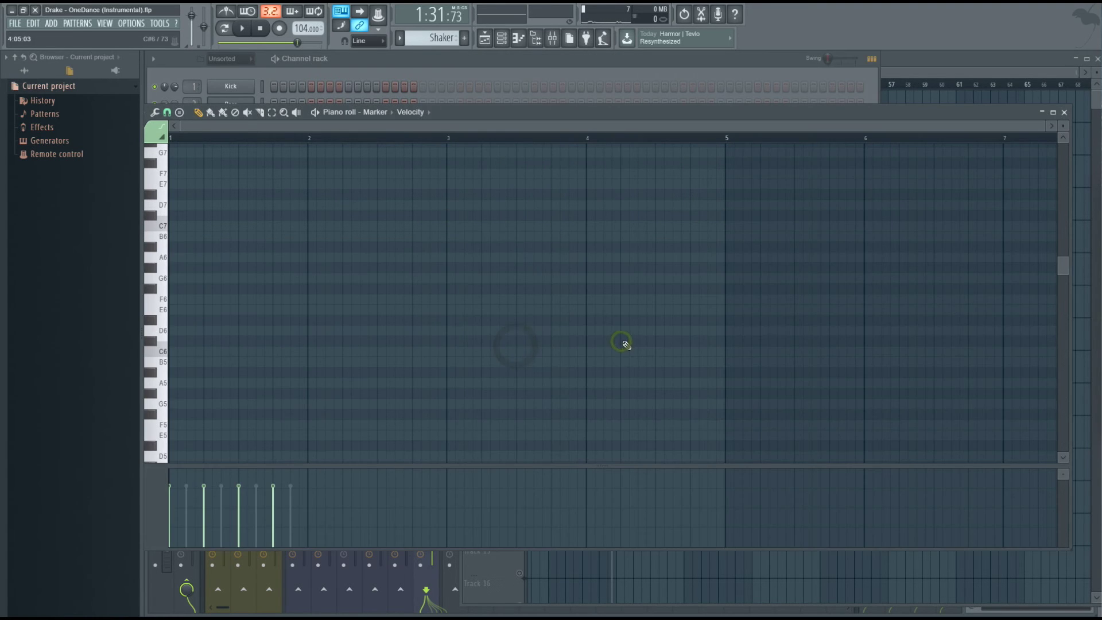
click(391, 59)
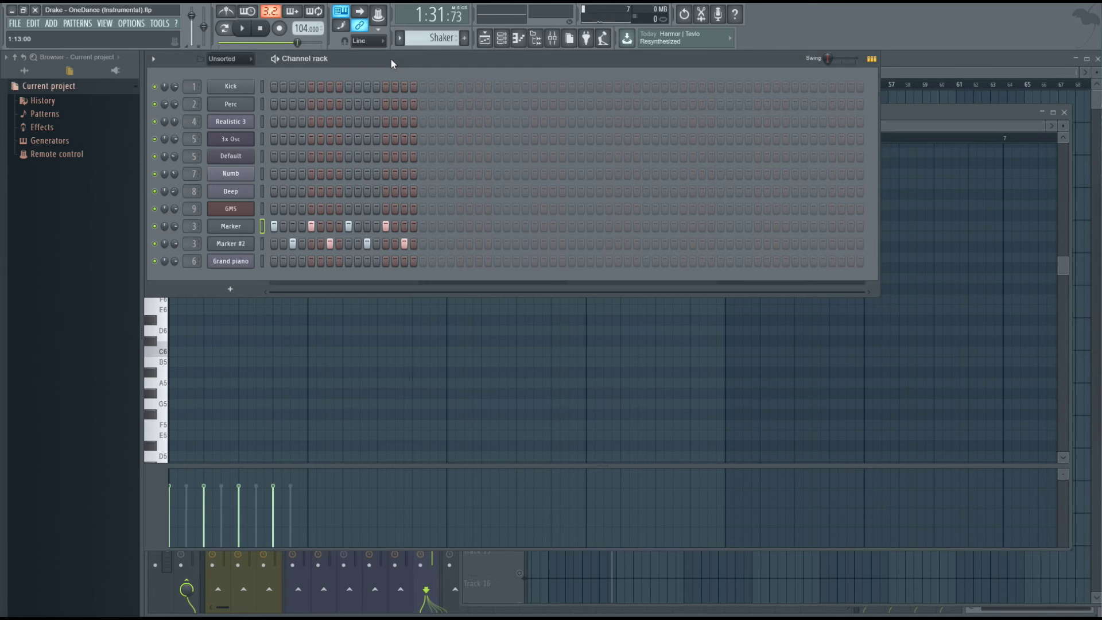
key(space)
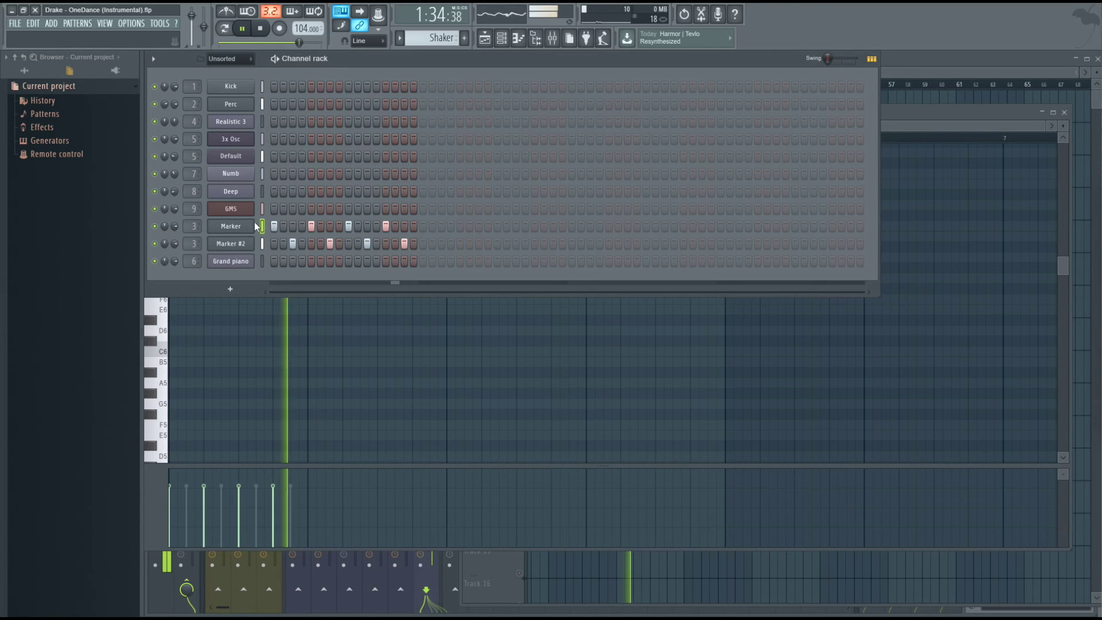
Step: Solo the Marker channel to hear it, solo Marker #2, and return all channels to unmuted
right_click(155, 226)
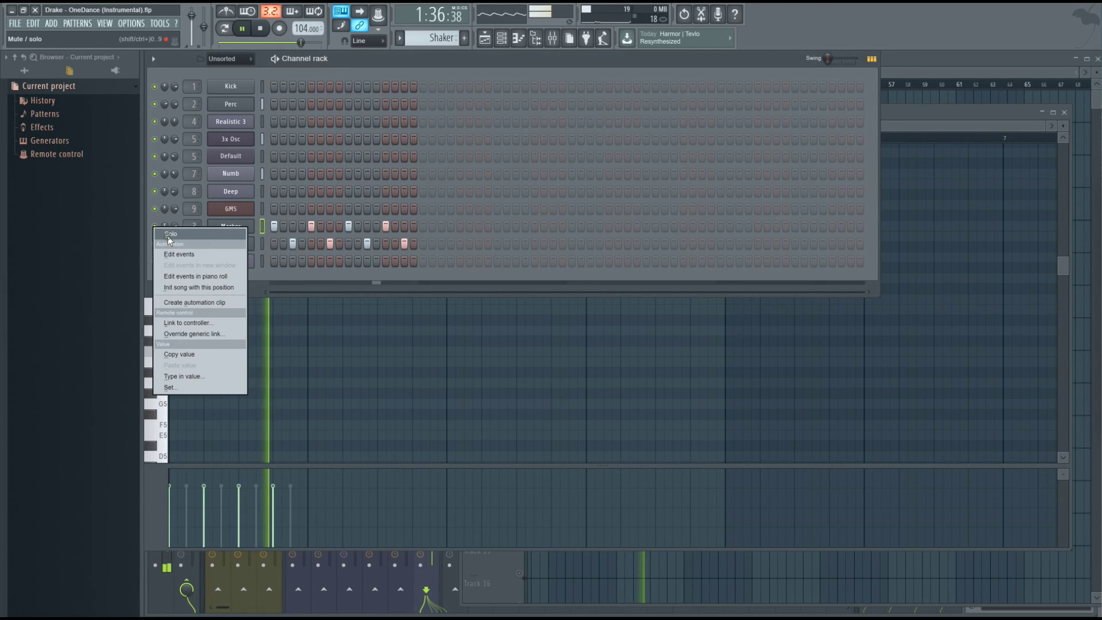
click(170, 235)
key(space)
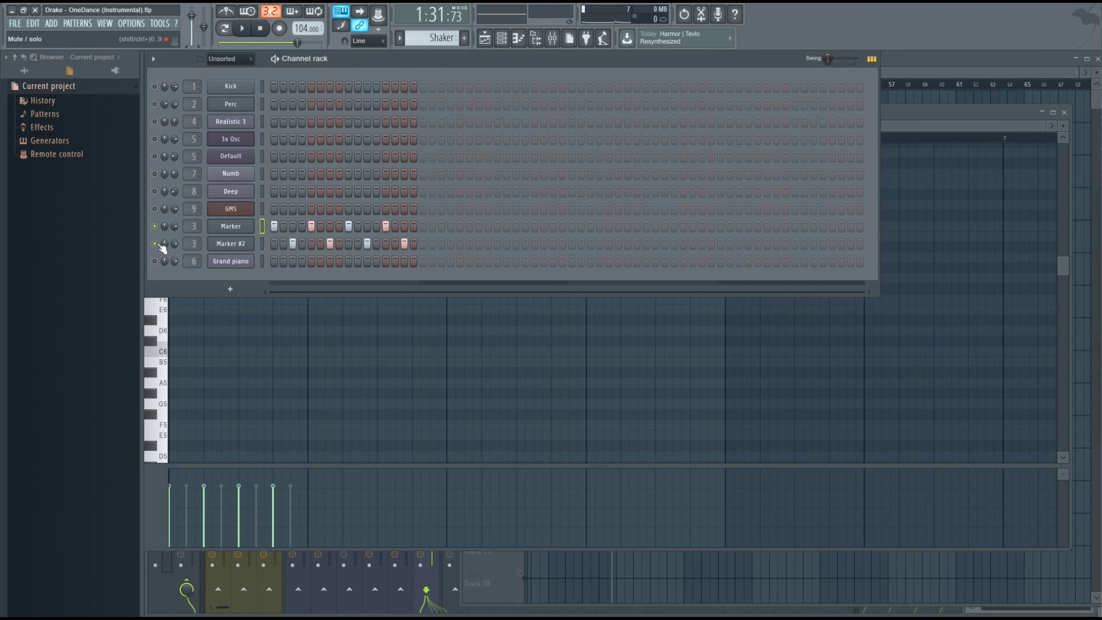
right_click(157, 243)
click(168, 250)
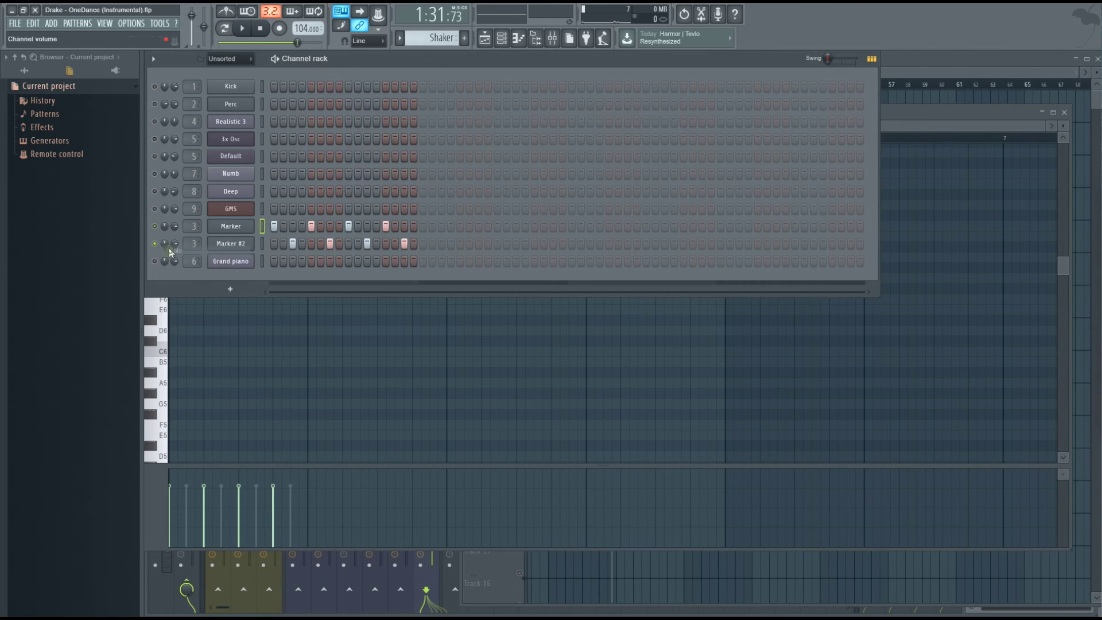
right_click(156, 244)
click(174, 250)
Step: Open the mixer and examine the Kick track's Fruity parametric EQ 2 curve
key(F9)
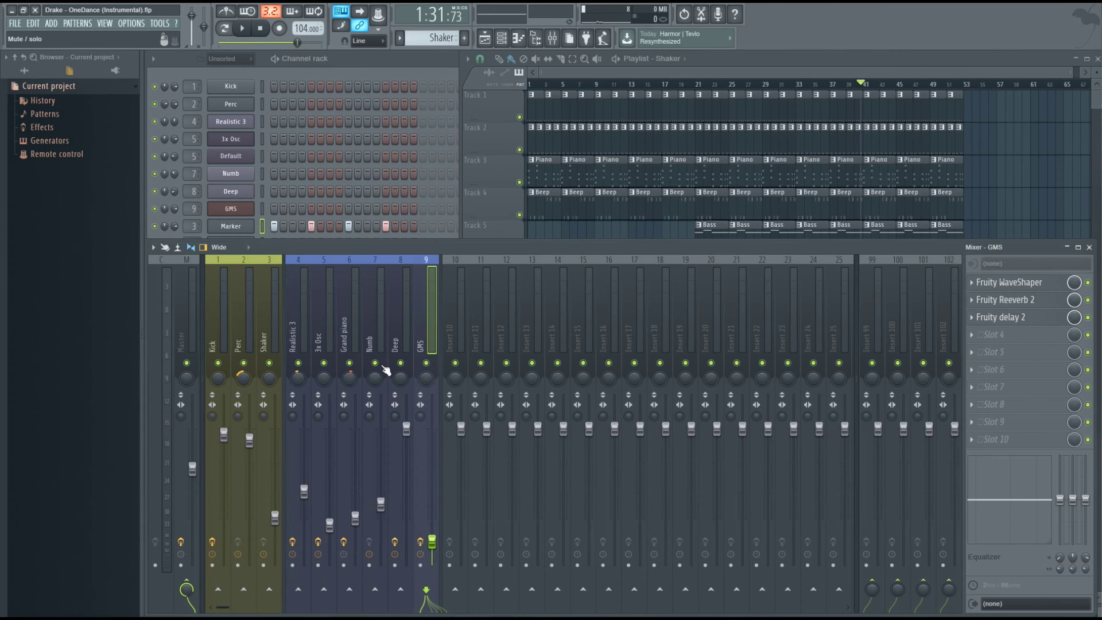
click(220, 319)
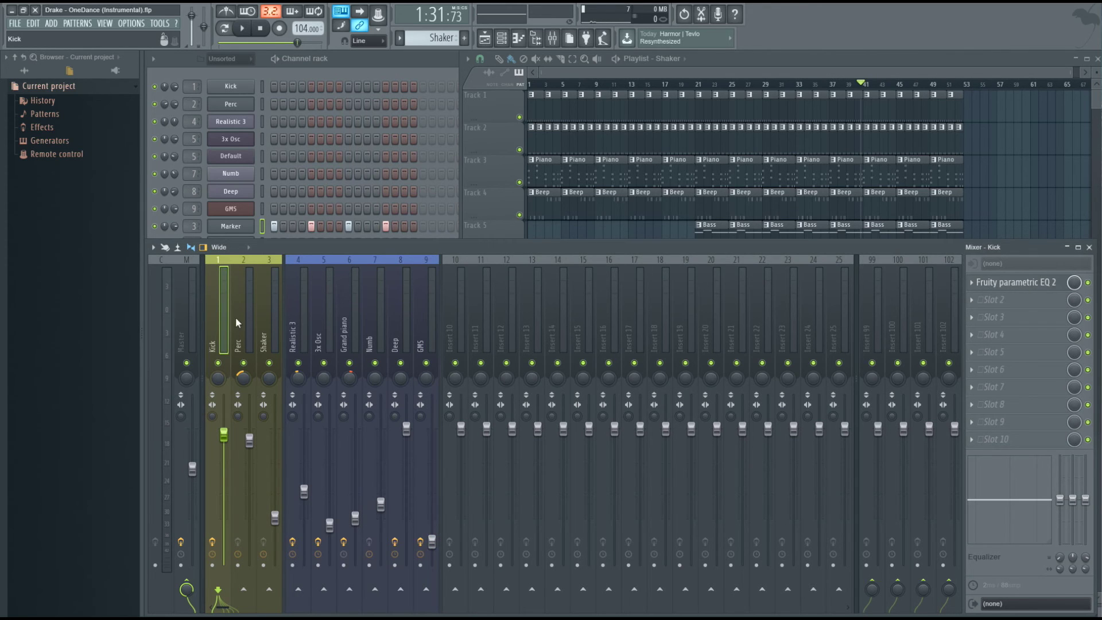
click(1013, 283)
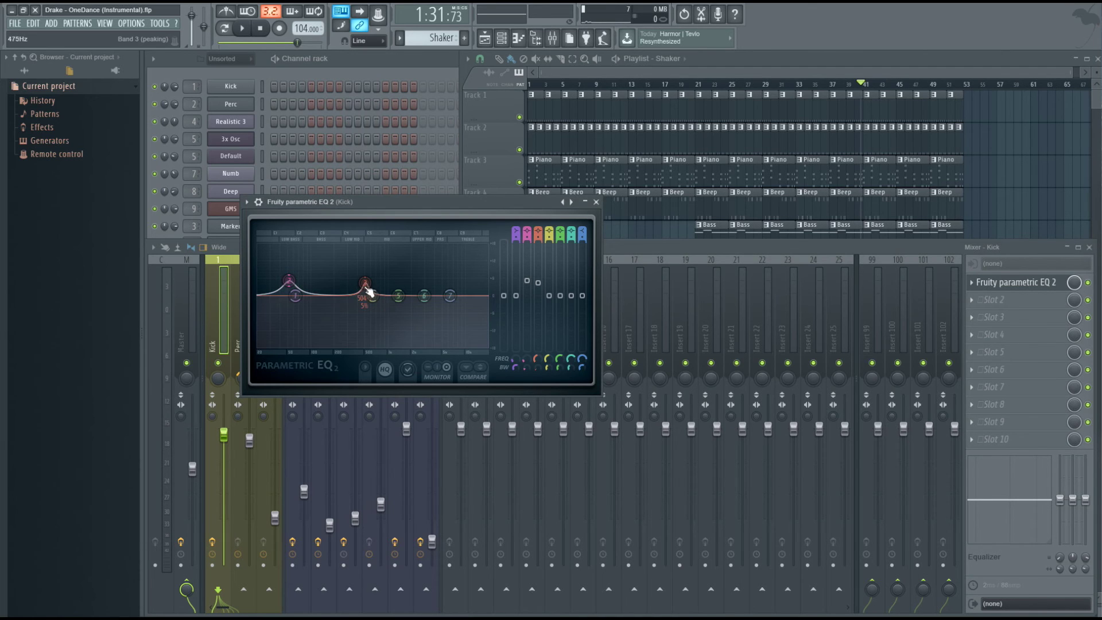
click(595, 201)
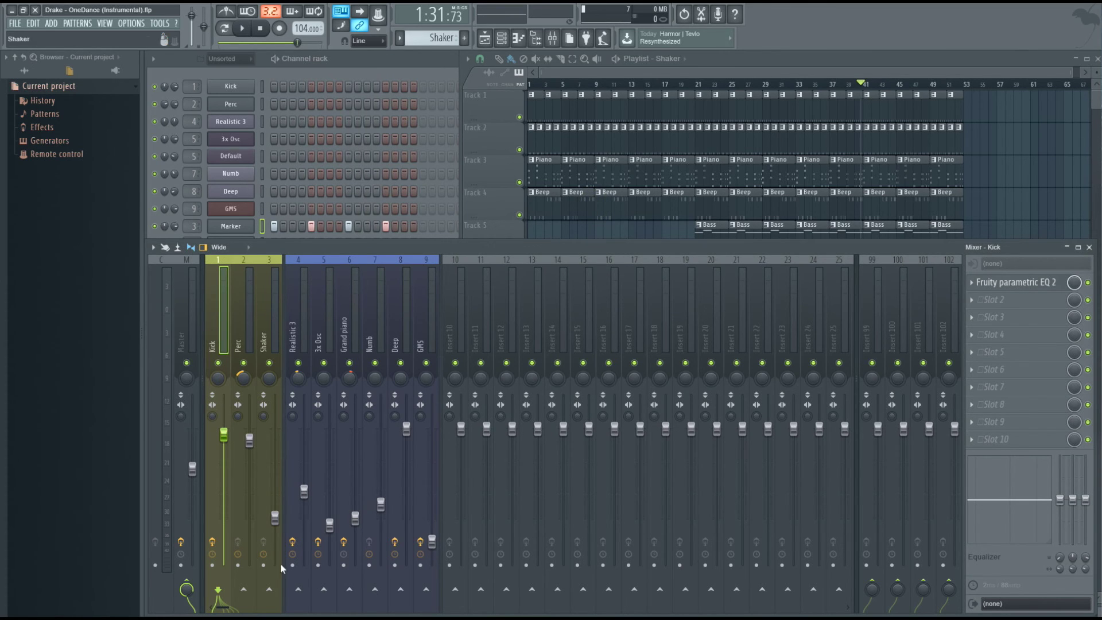
Step: Route the Kick mixer track to the 3x Osc track as a sidechain
click(324, 589)
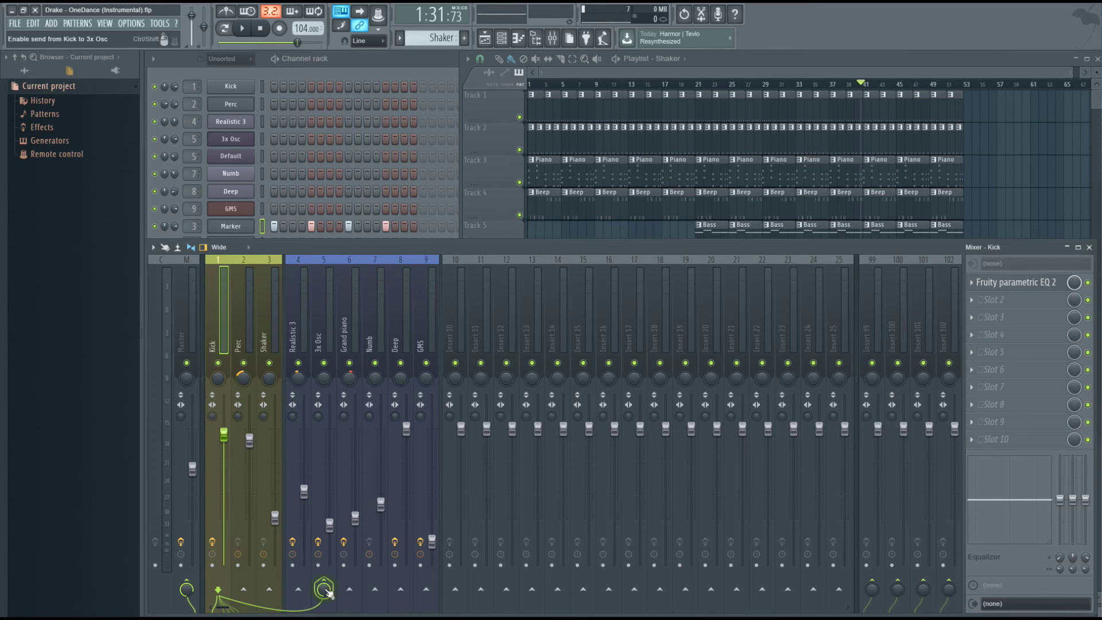
drag(326, 590, 325, 618)
right_click(324, 590)
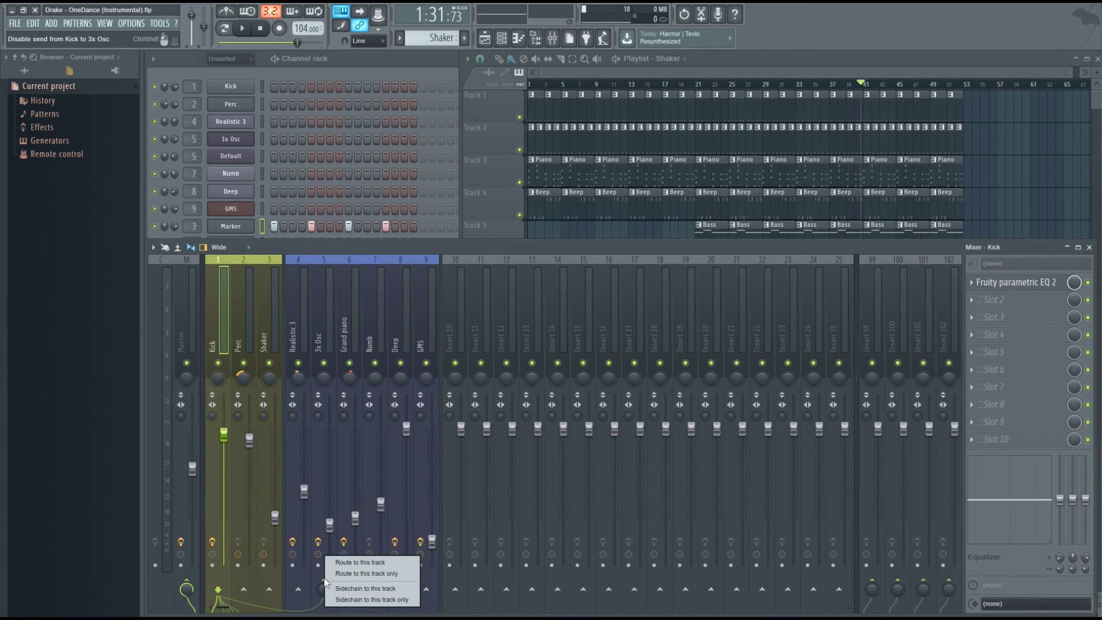
click(359, 586)
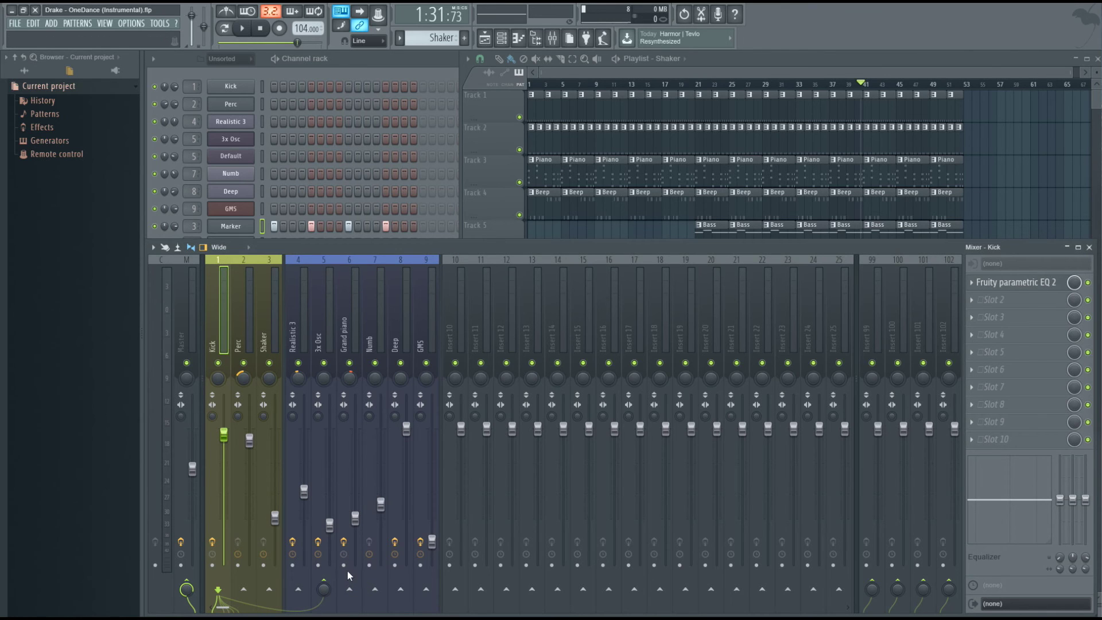
Step: Add a Fruity Limiter in slot 3 of the 3x Osc mixer track and switch it to compressor mode
click(323, 319)
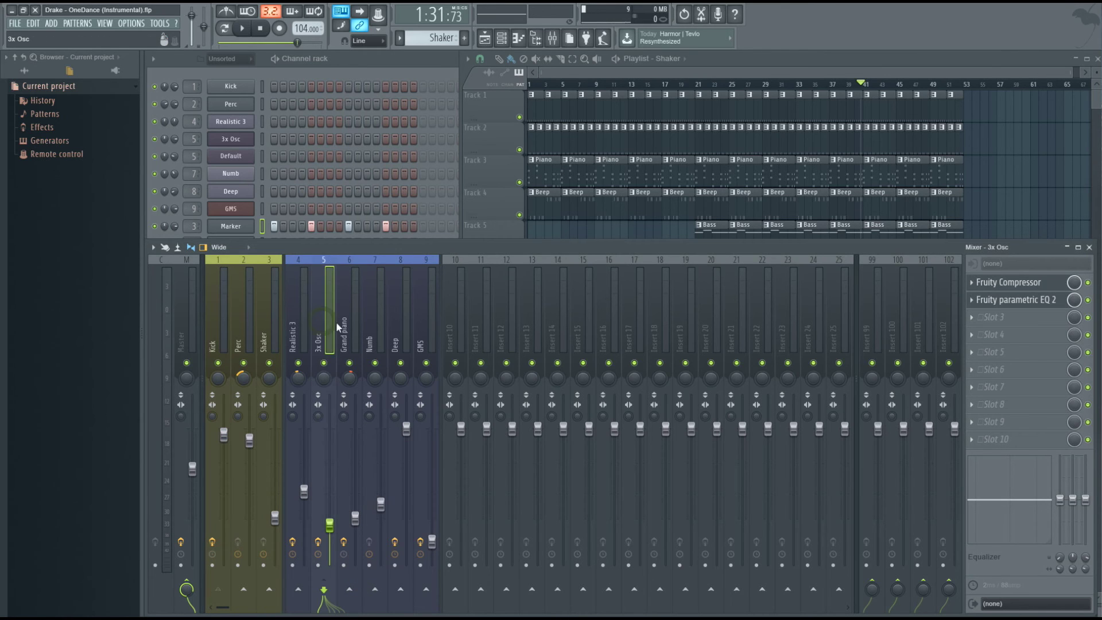
click(986, 319)
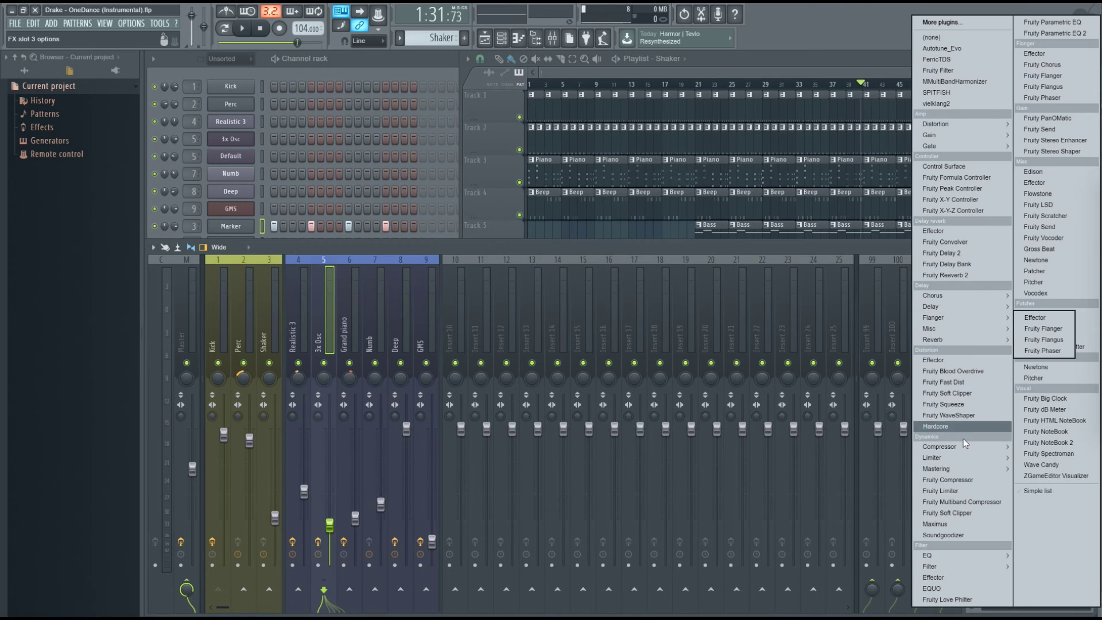
mouse_move(956, 461)
click(1042, 457)
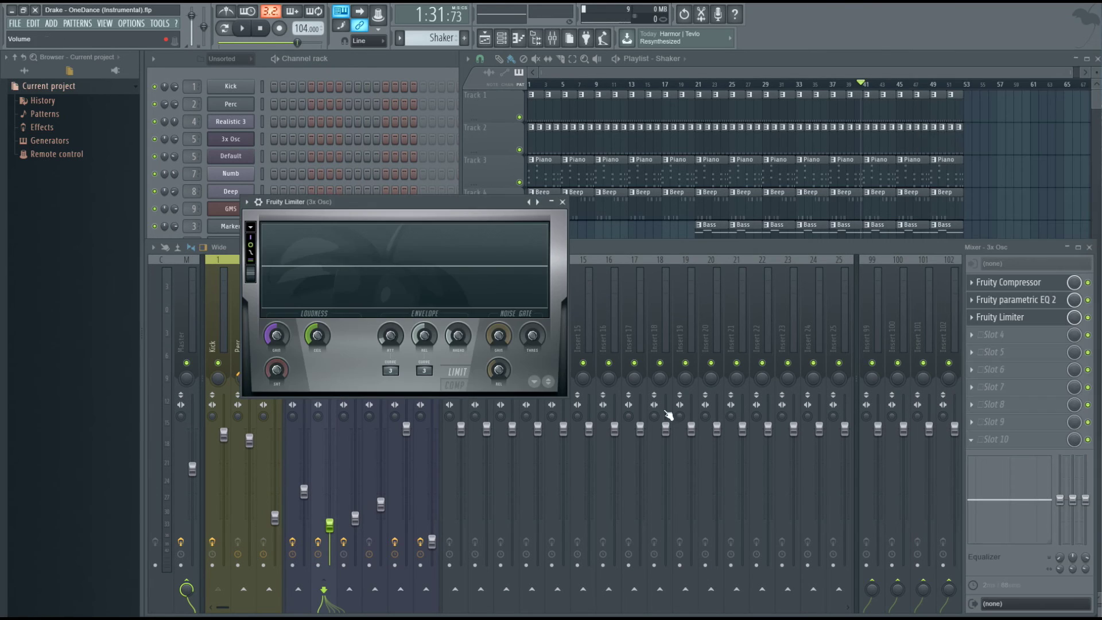
click(450, 386)
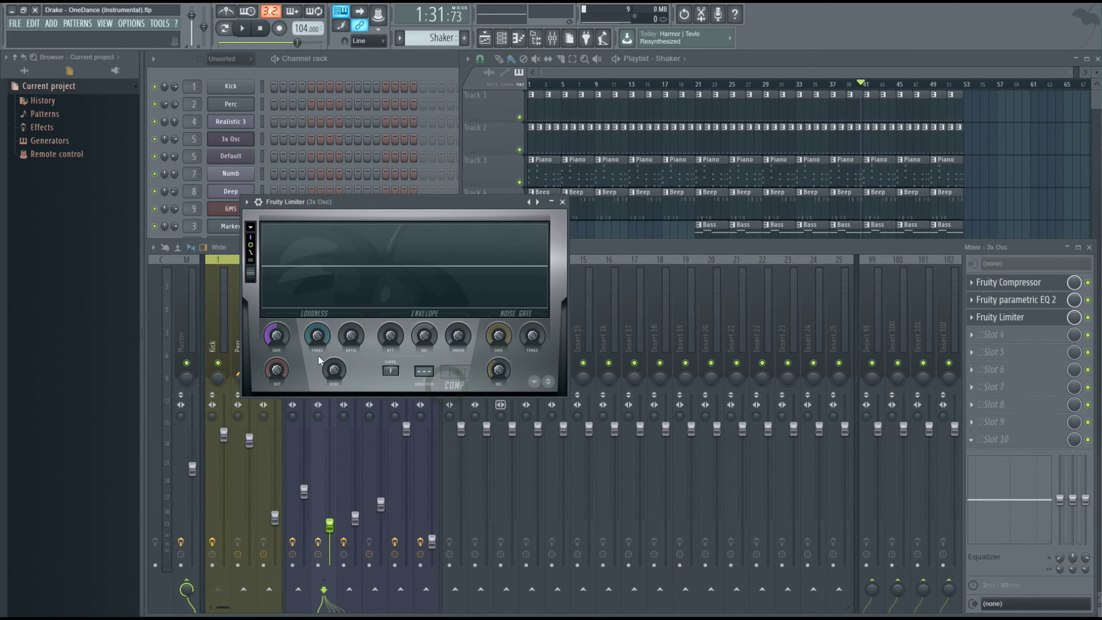
Step: Lower the limiter's compressor threshold, raise its ratio and set its sidechain input so the kick ducks the bass, checking during playback
drag(317, 336, 351, 338)
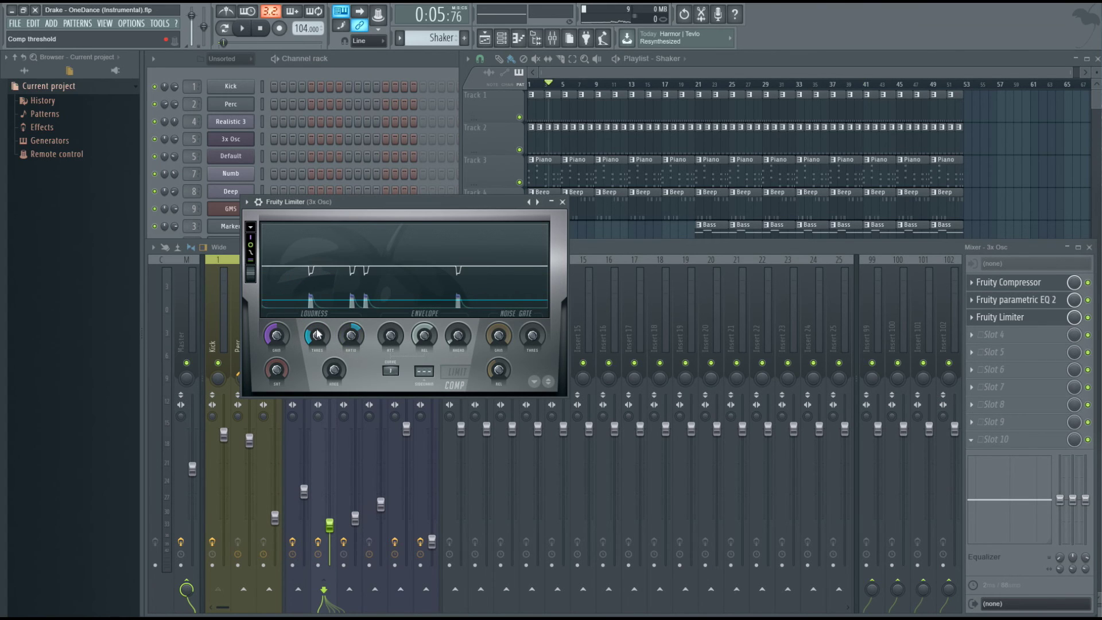
drag(317, 337, 350, 337)
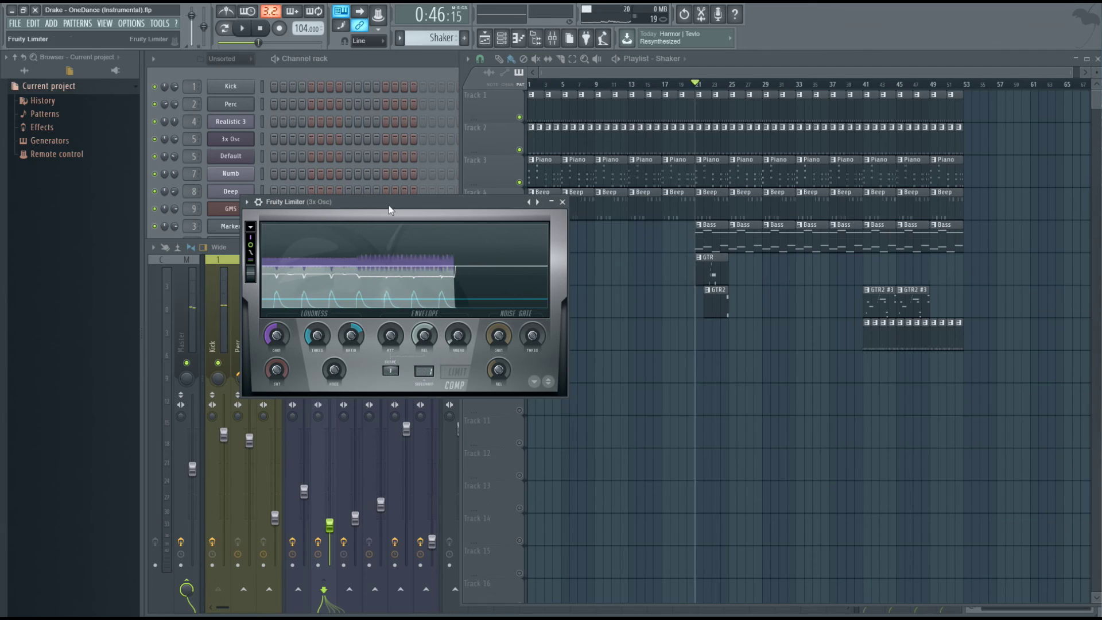
drag(321, 340, 321, 347)
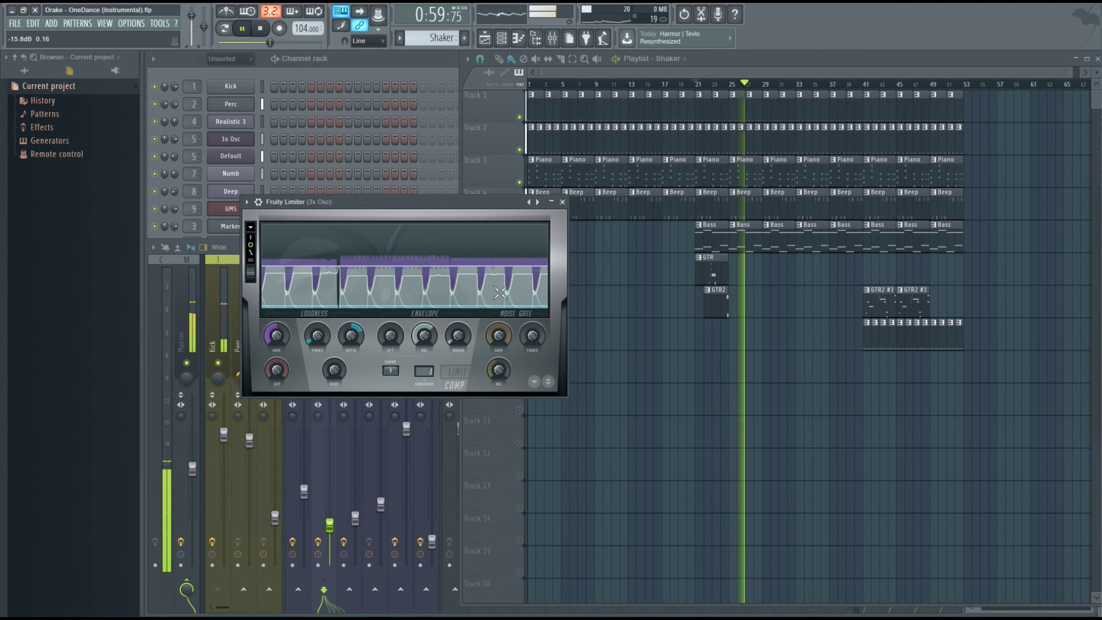
key(space)
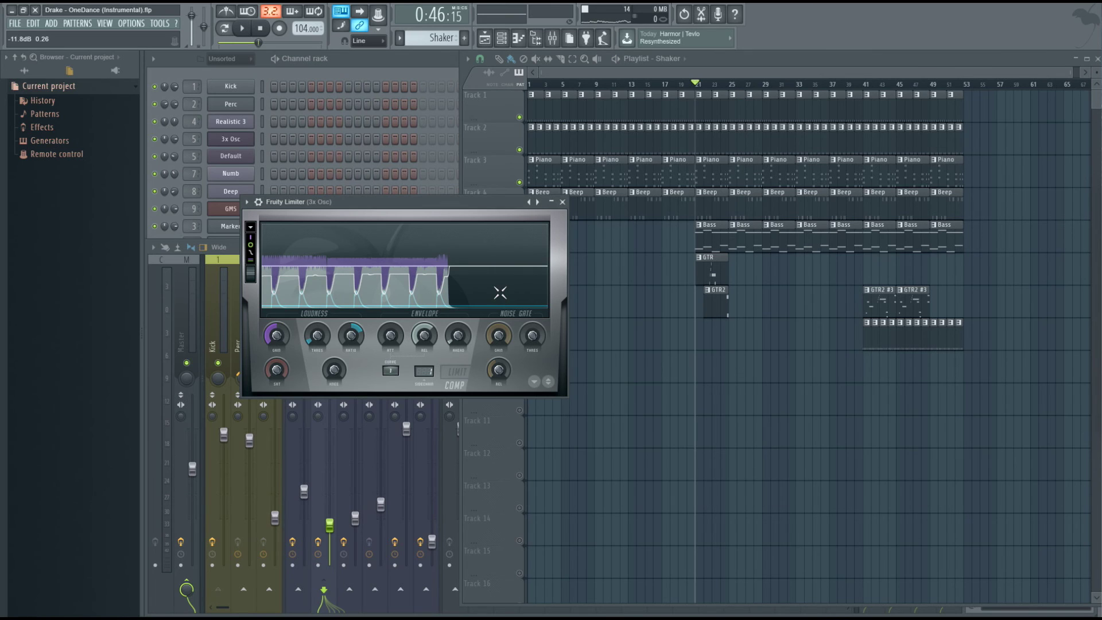
click(562, 202)
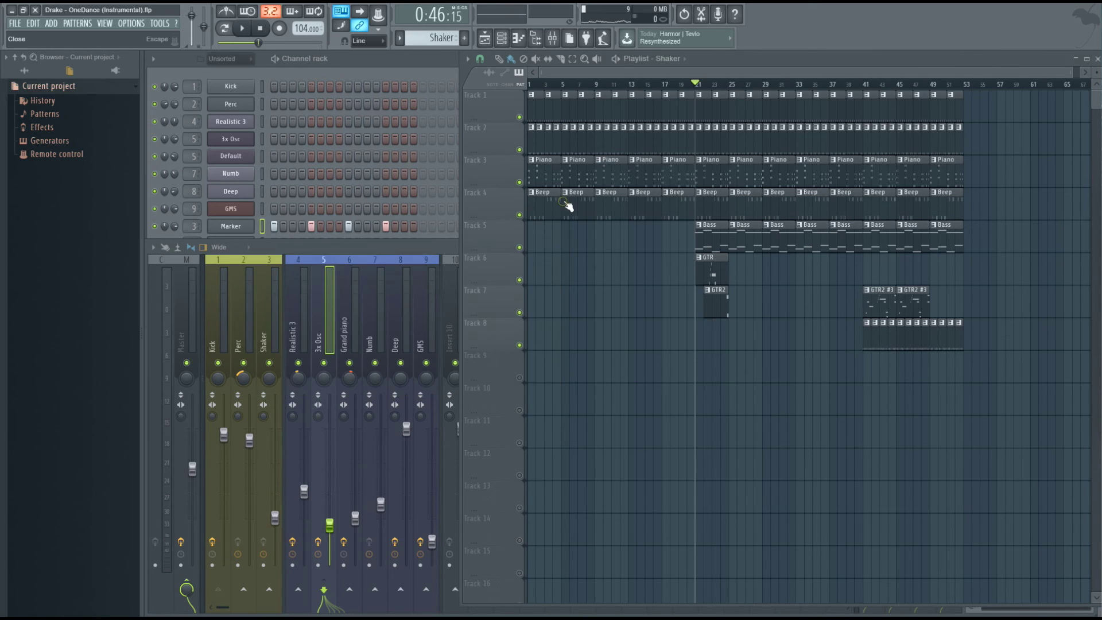
Step: Look through the effect chains of the mixer tracks from Perc through GMS and return to Kick
click(249, 298)
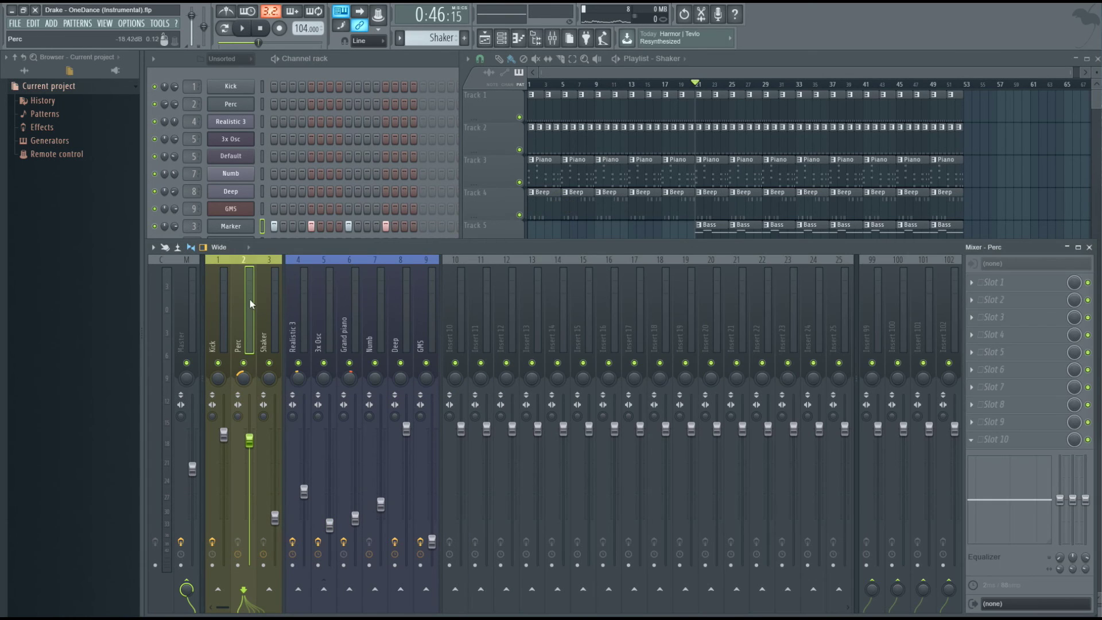
click(262, 331)
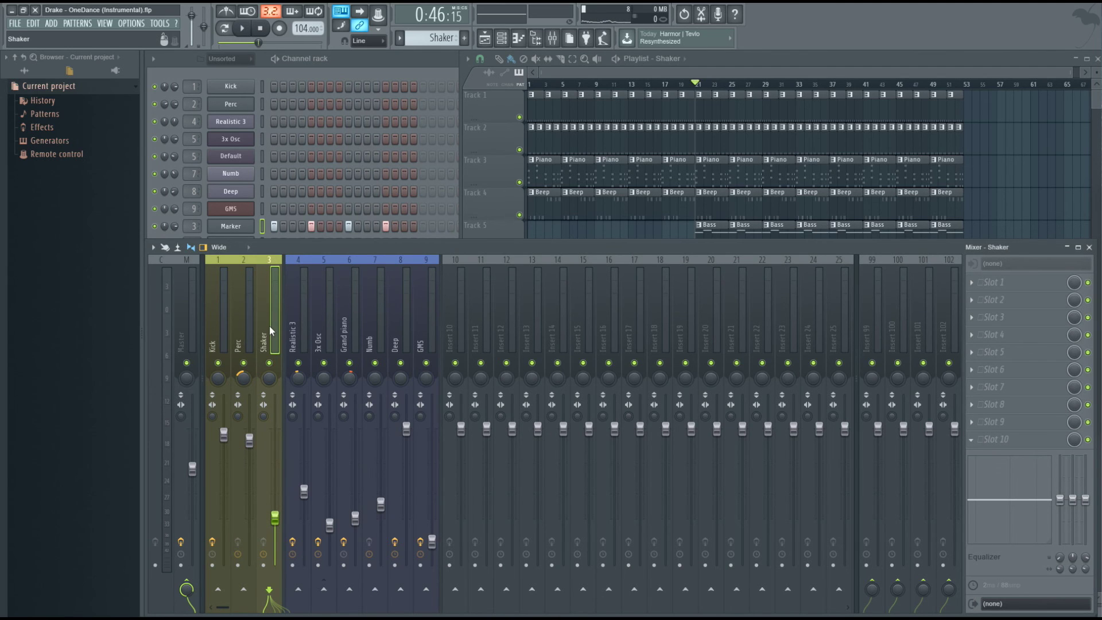
click(297, 321)
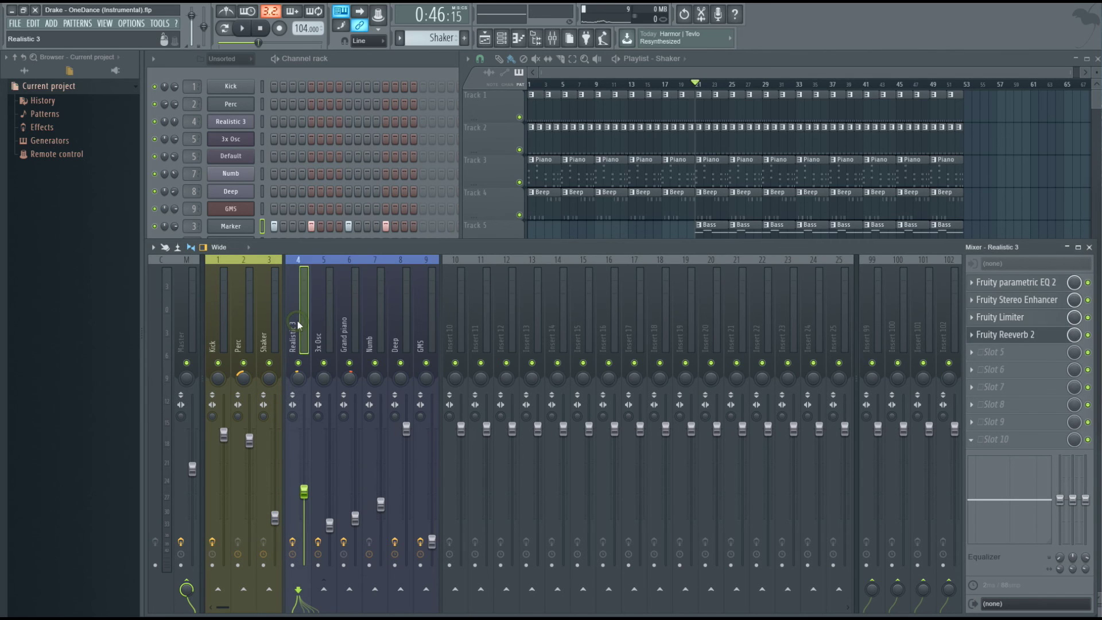
key(Right)
key(Right)
key(Right)
key(Right)
key(Right)
click(223, 325)
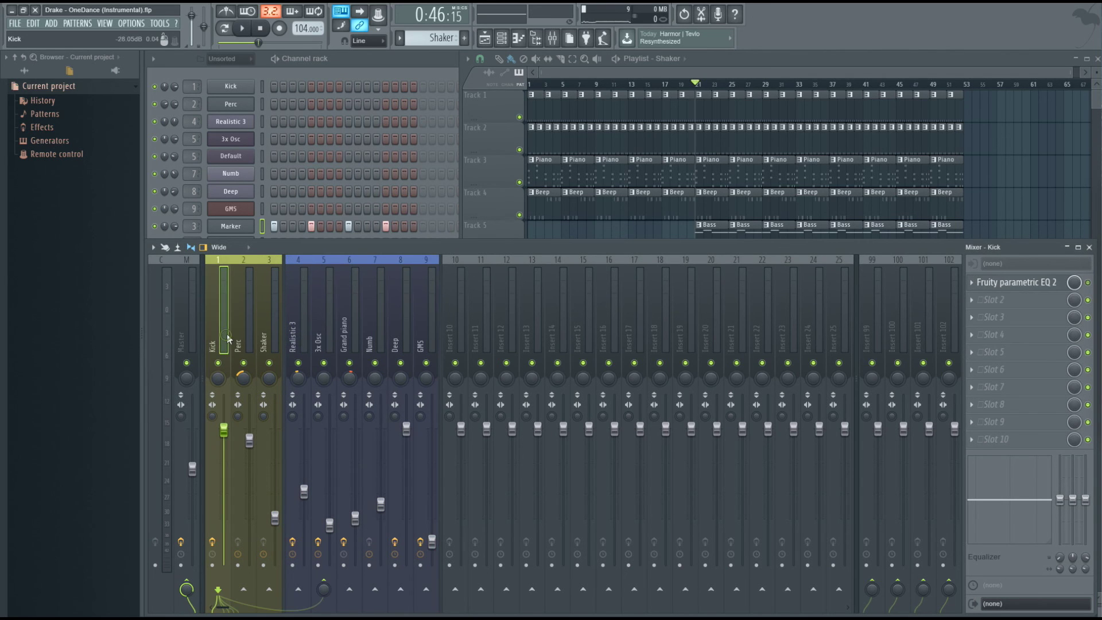
Step: Select the Master mixer track and open its FerricTDS effect
click(186, 326)
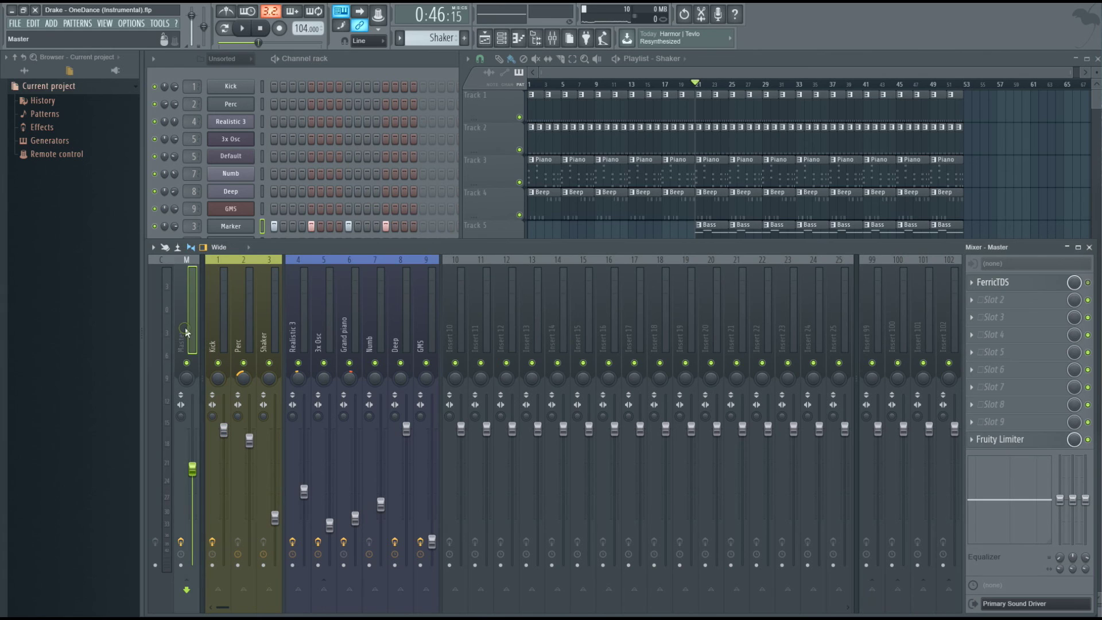
click(1088, 282)
click(1048, 283)
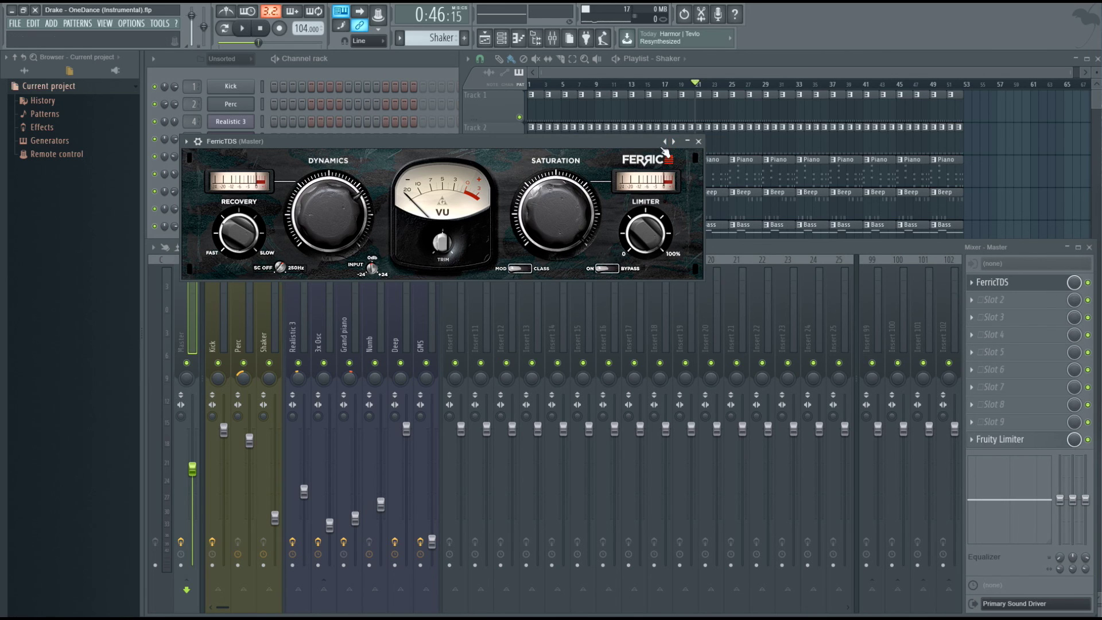
Step: Load the Max it preset in the Master's FerricTDS and play the song while toggling the effect for comparison
right_click(673, 142)
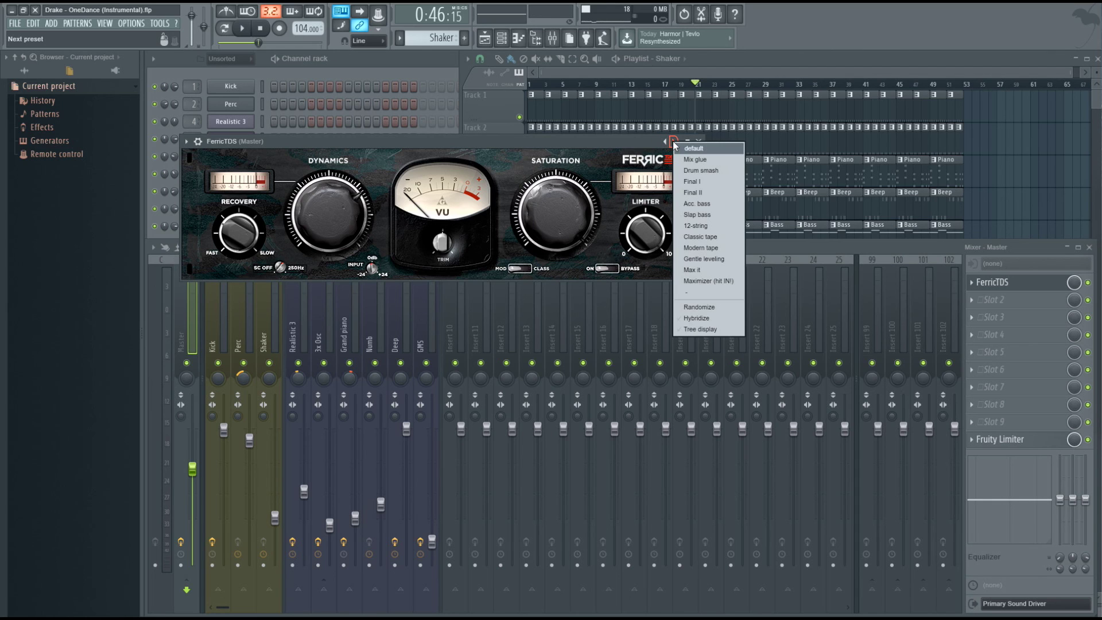
click(700, 281)
right_click(673, 141)
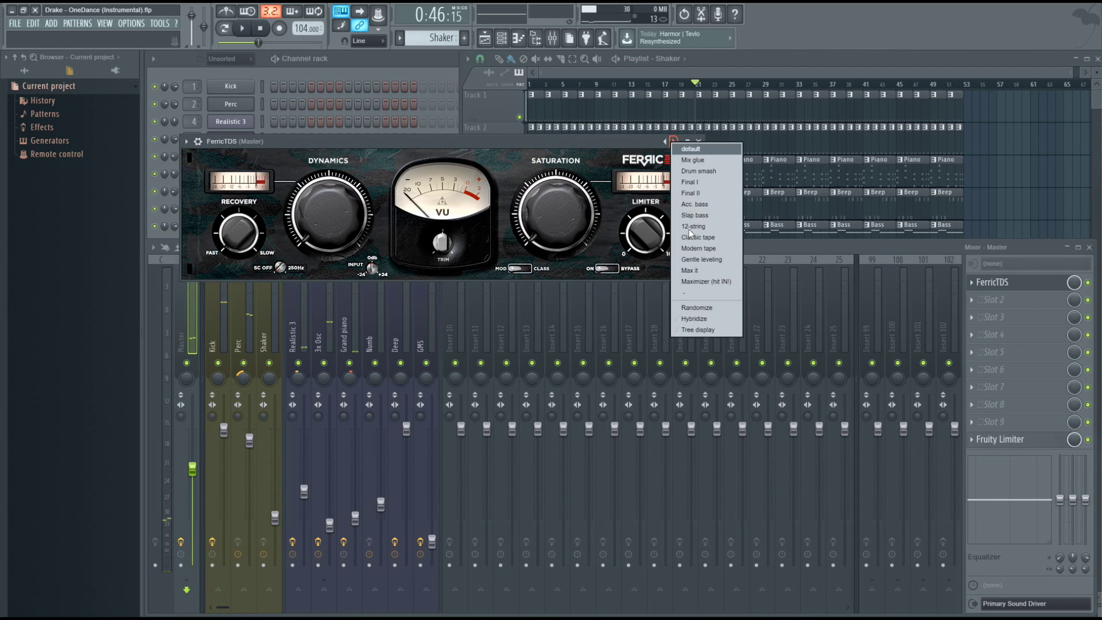
click(697, 273)
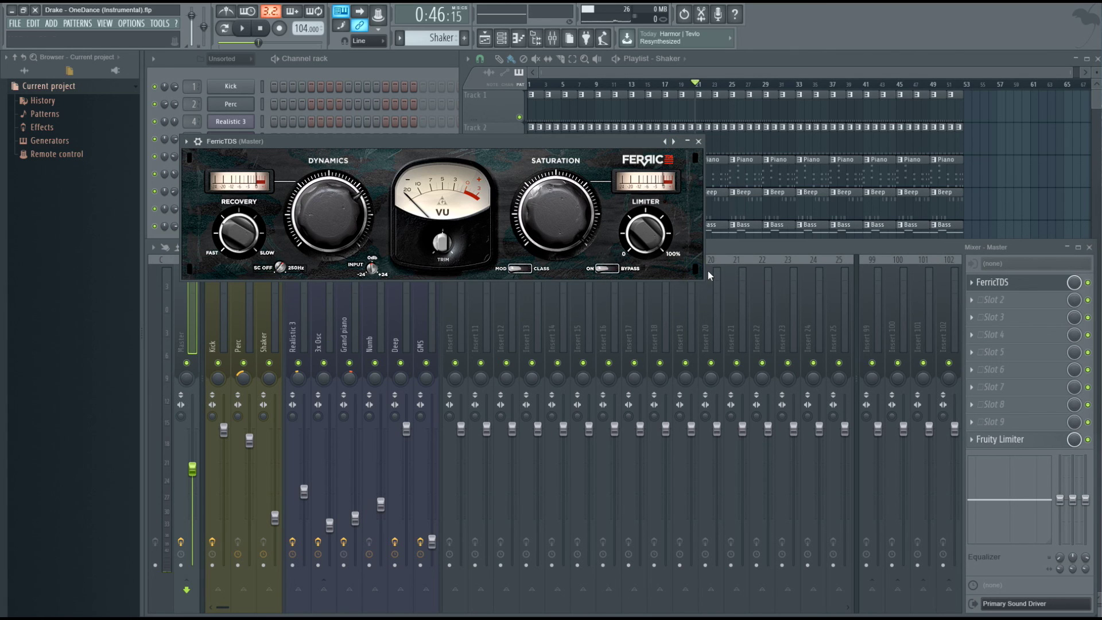
key(space)
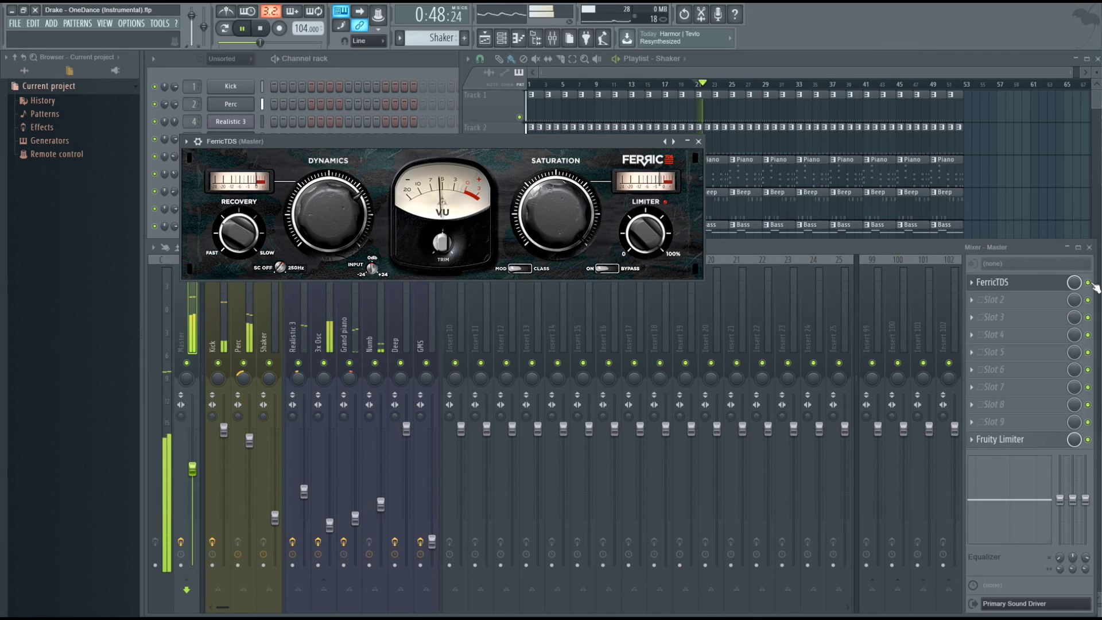
click(1088, 283)
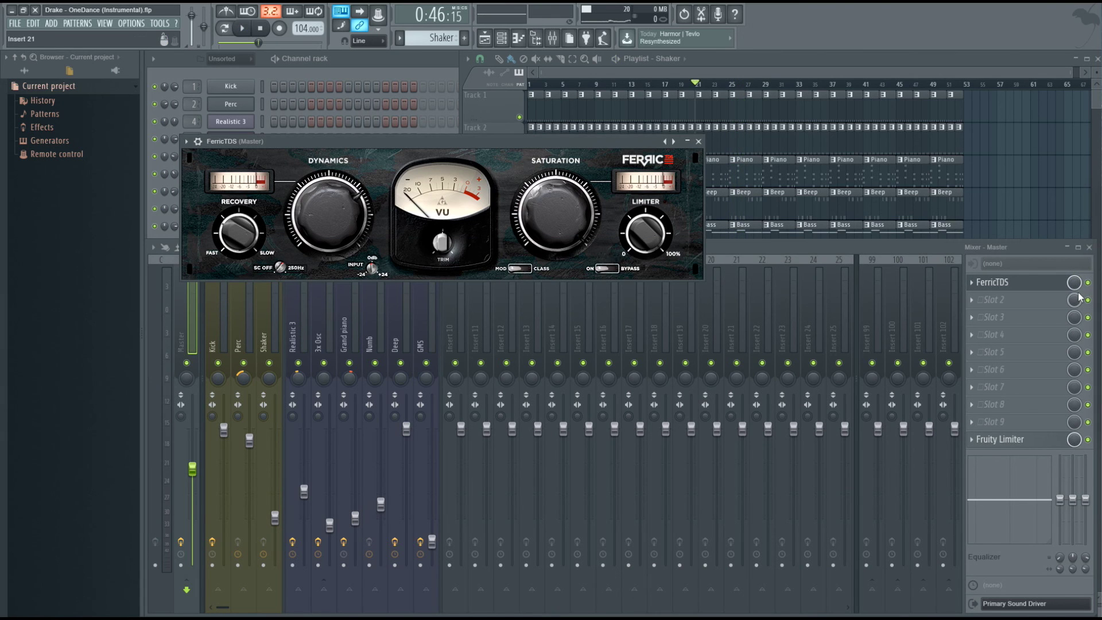
Step: Remove the Fruity Limiter from slot 10 of the Master track
right_click(977, 439)
click(982, 361)
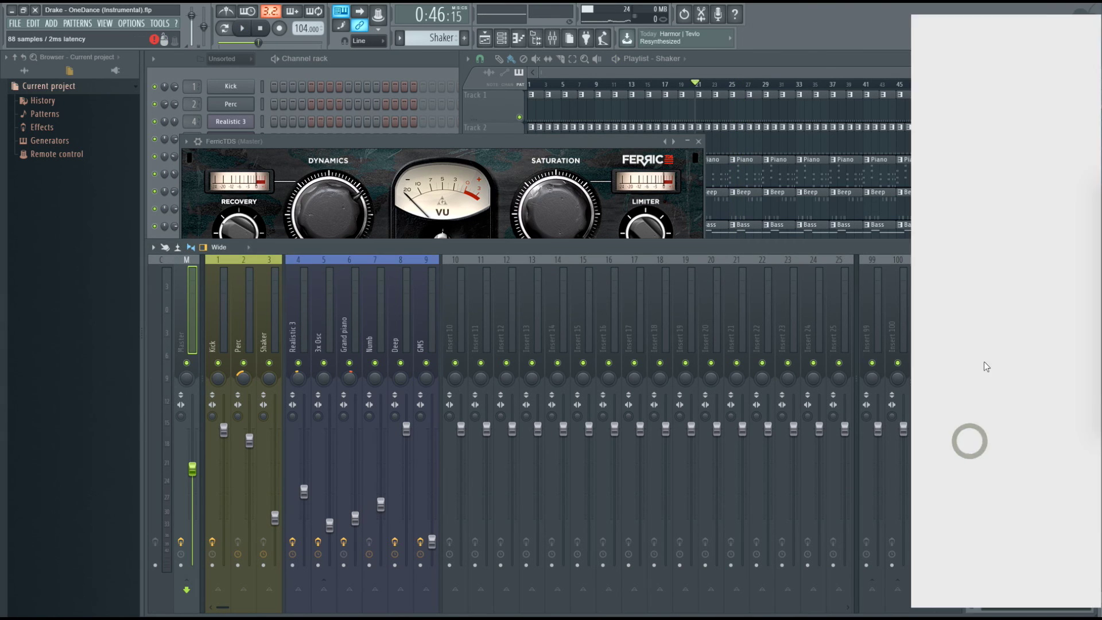
click(944, 36)
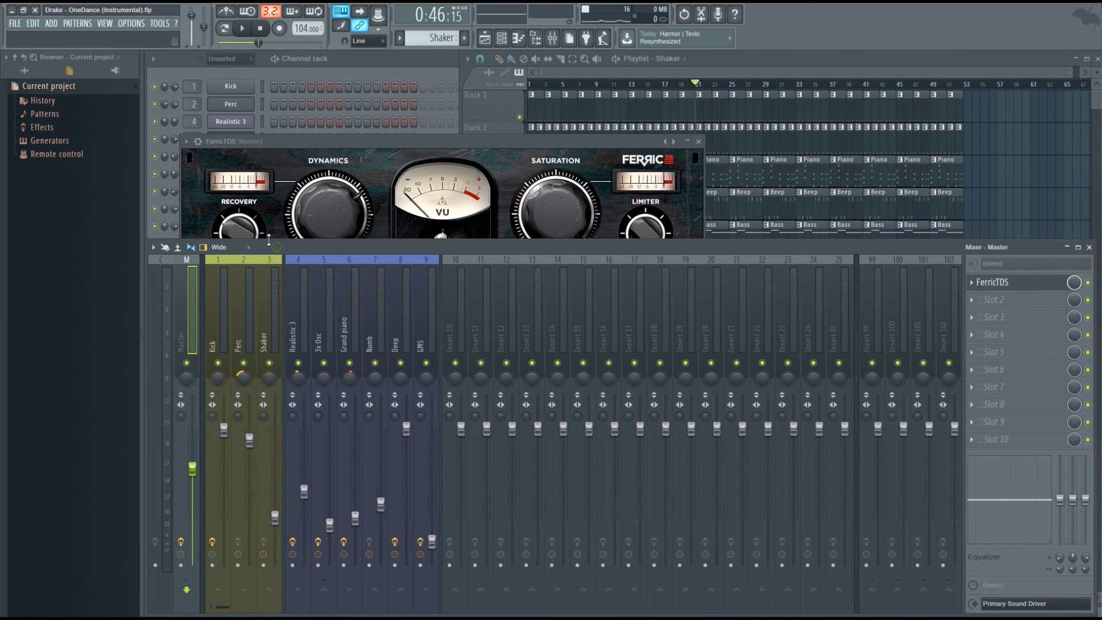
Step: Export the project as a Wave file
click(14, 23)
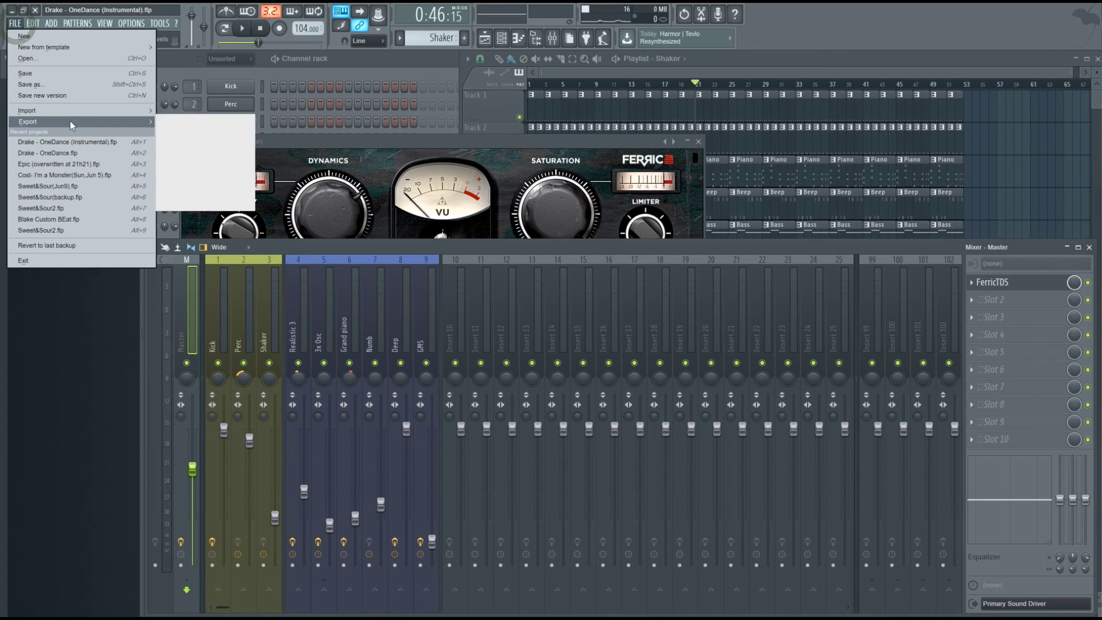
mouse_move(70, 122)
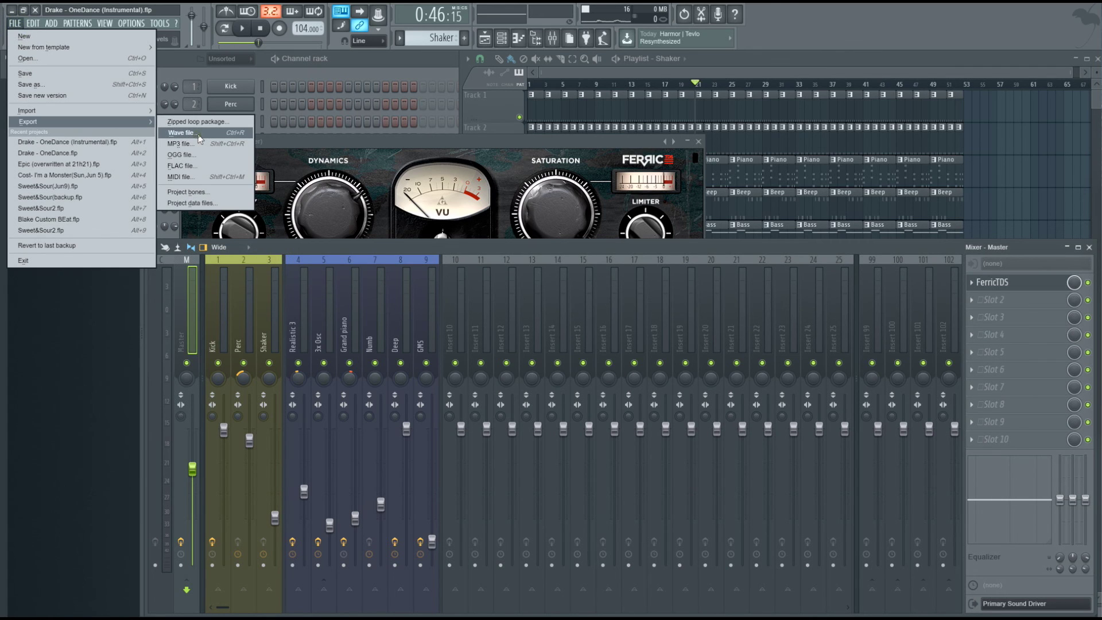
click(195, 132)
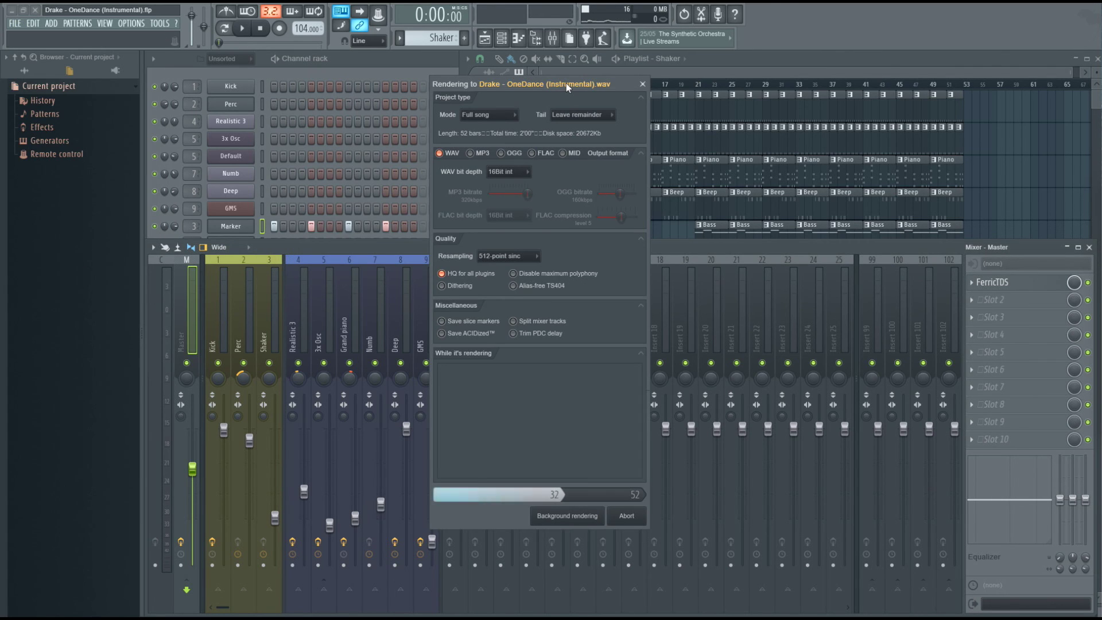